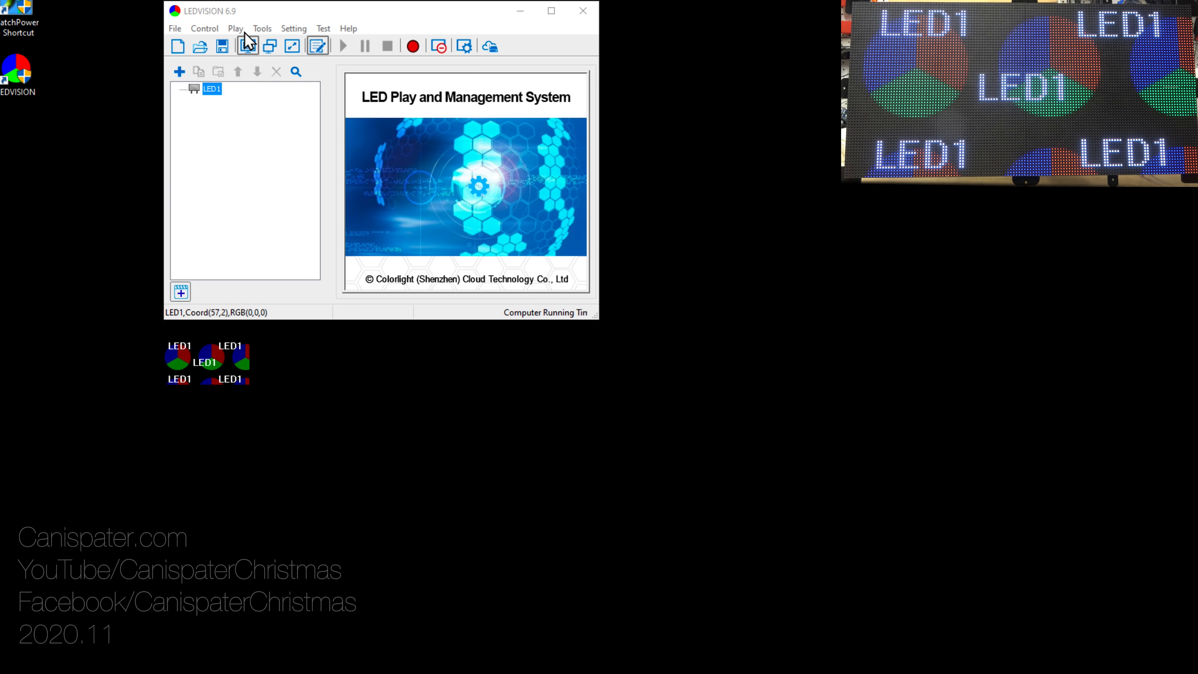
Step: Reposition the LED1 output window to start at about 325, 521 in Screen Size and Count Settings
left_click(204, 28)
left_click(224, 74)
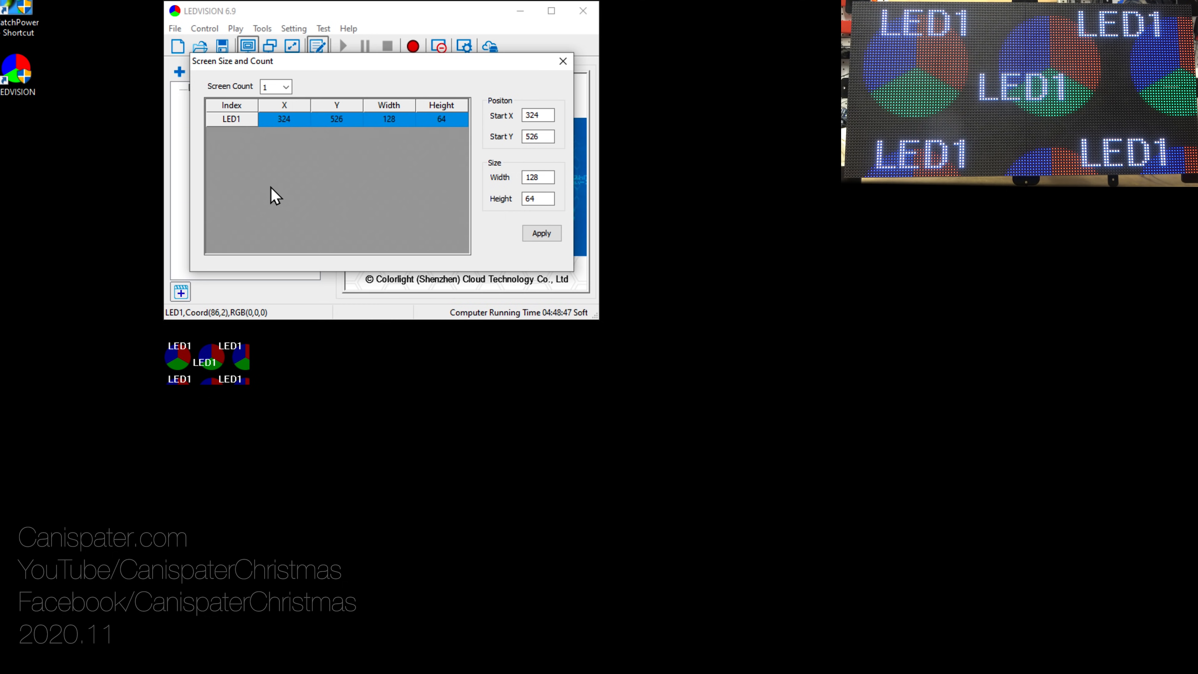
mouse_move(232, 350)
left_mouse_down()
mouse_move(236, 325)
mouse_move(245, 354)
mouse_move(267, 359)
mouse_move(294, 327)
mouse_move(228, 359)
left_mouse_up()
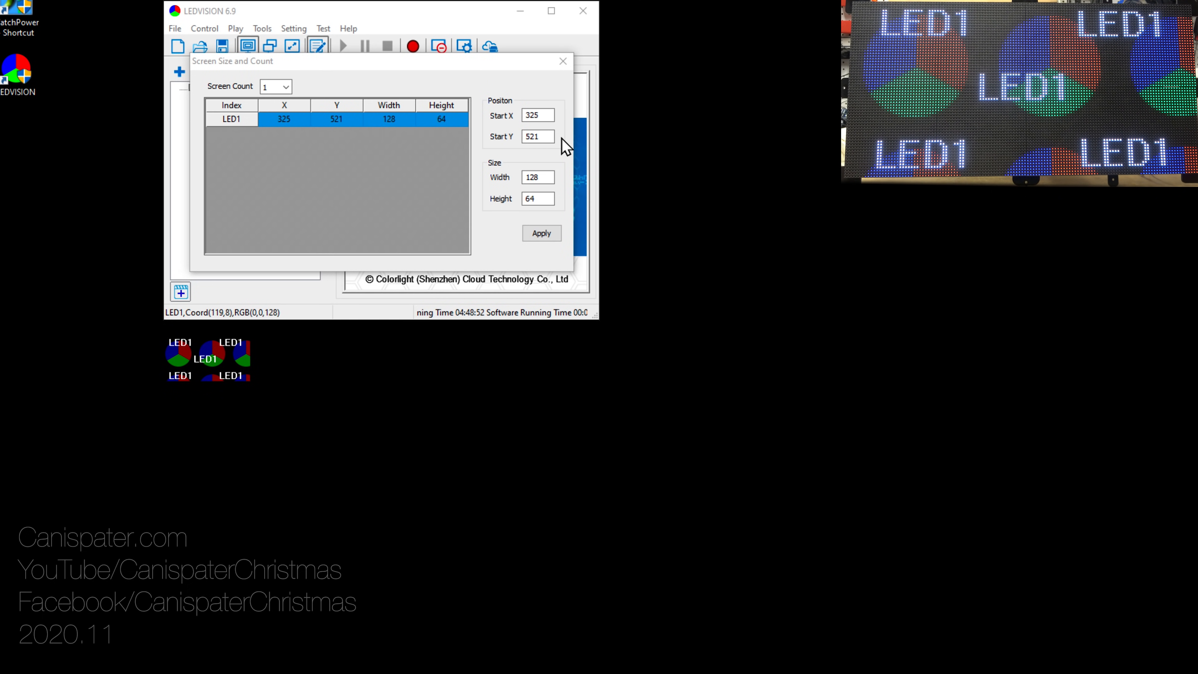
left_click(562, 62)
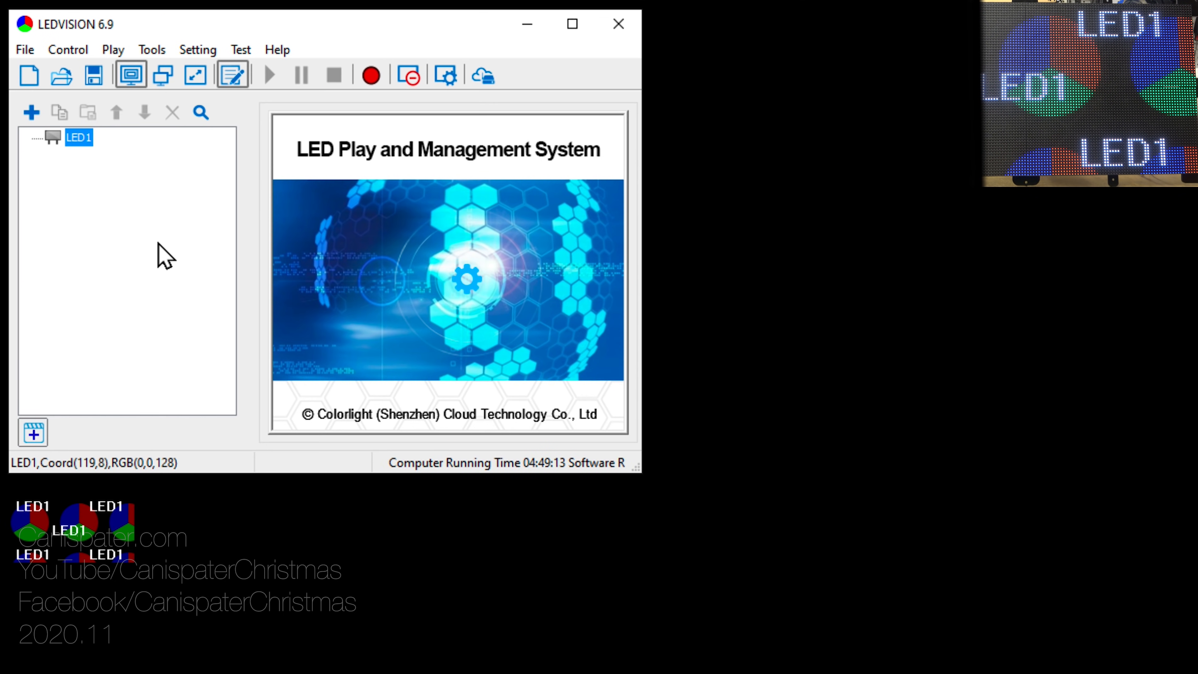
Step: Open LED Screen Settings from the Control menu by entering the authorization password
left_click(66, 49)
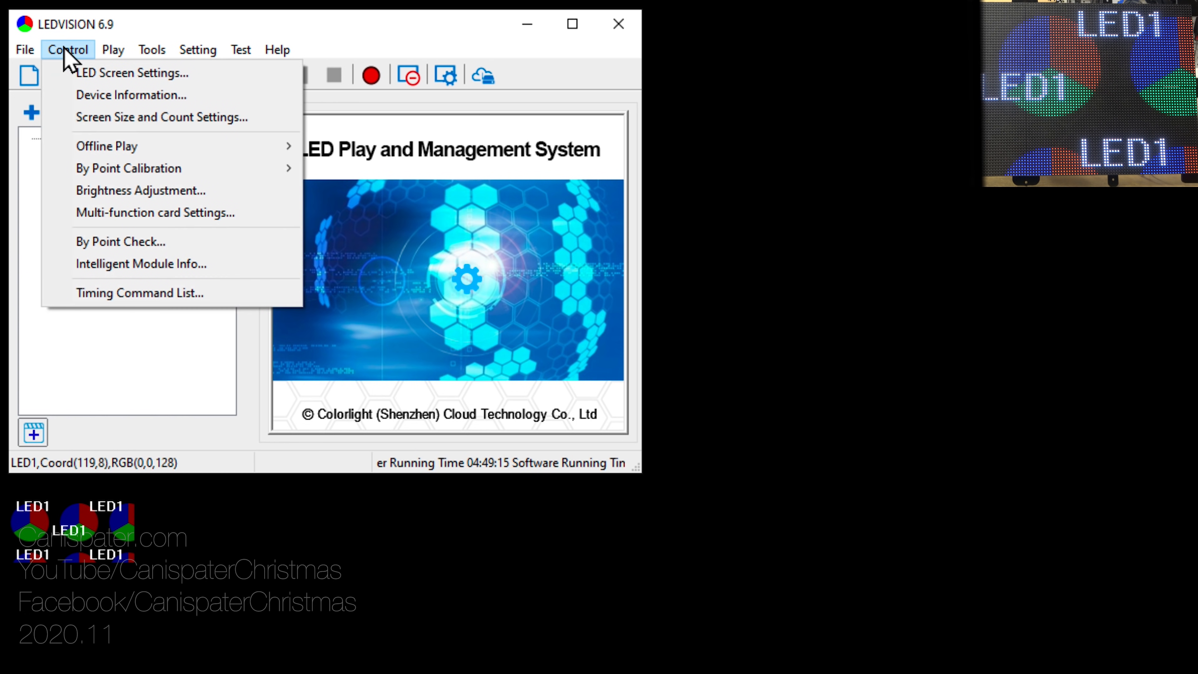
left_click(147, 73)
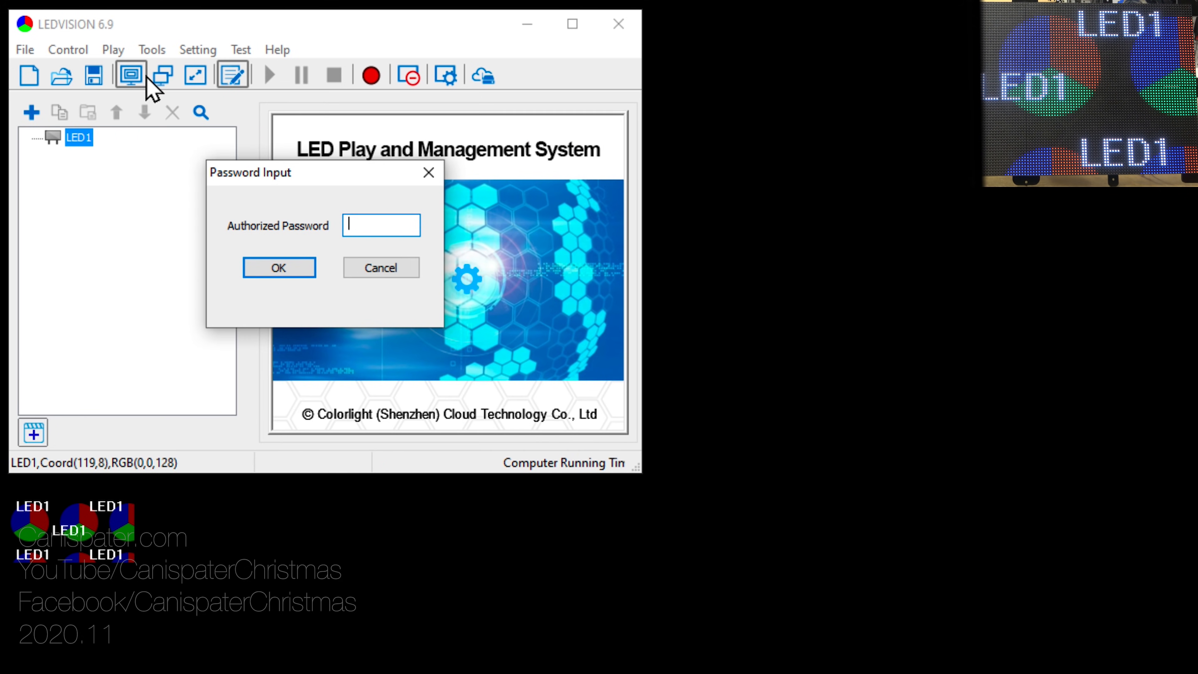
type("16")
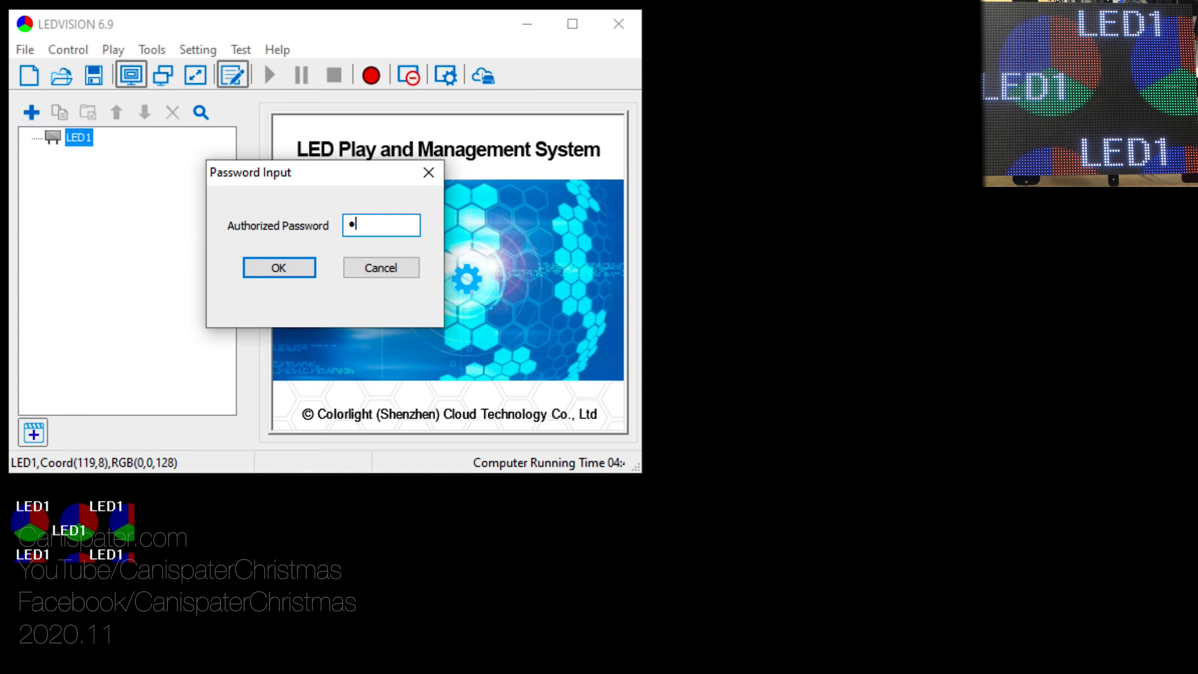
type("8")
key("Return")
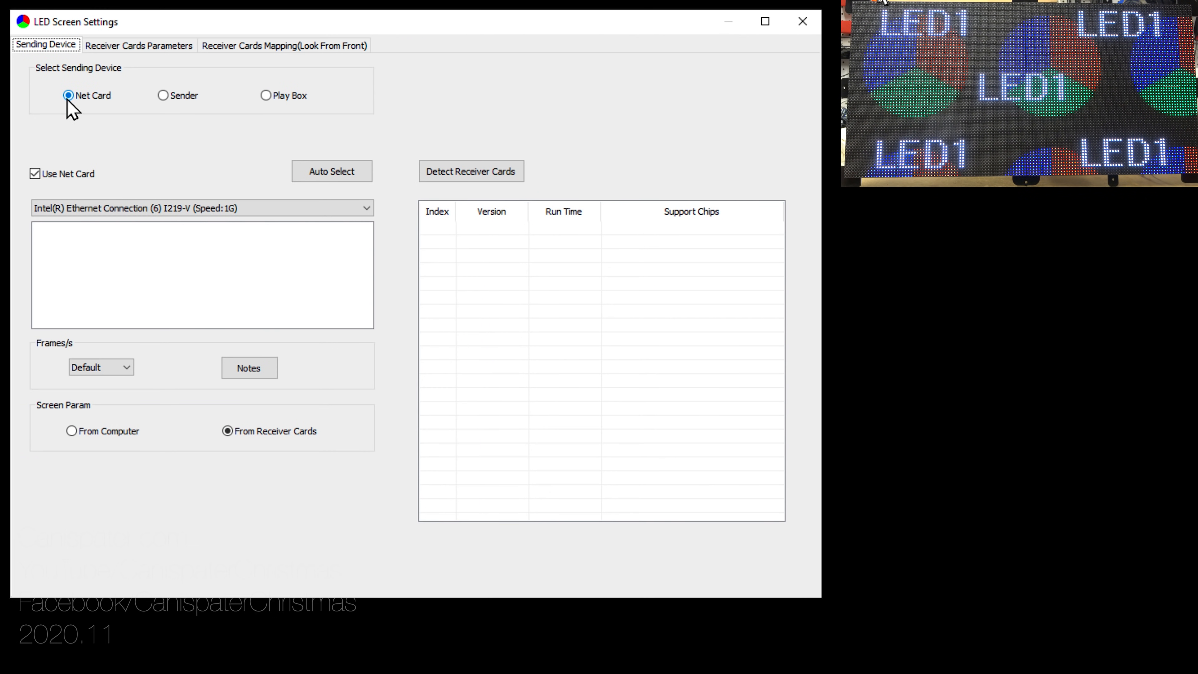
Step: Auto-select the Intel Ethernet card, detect the one receiver card, and view its 16×16-module, 128×64 cabinet parameters
left_click(326, 178)
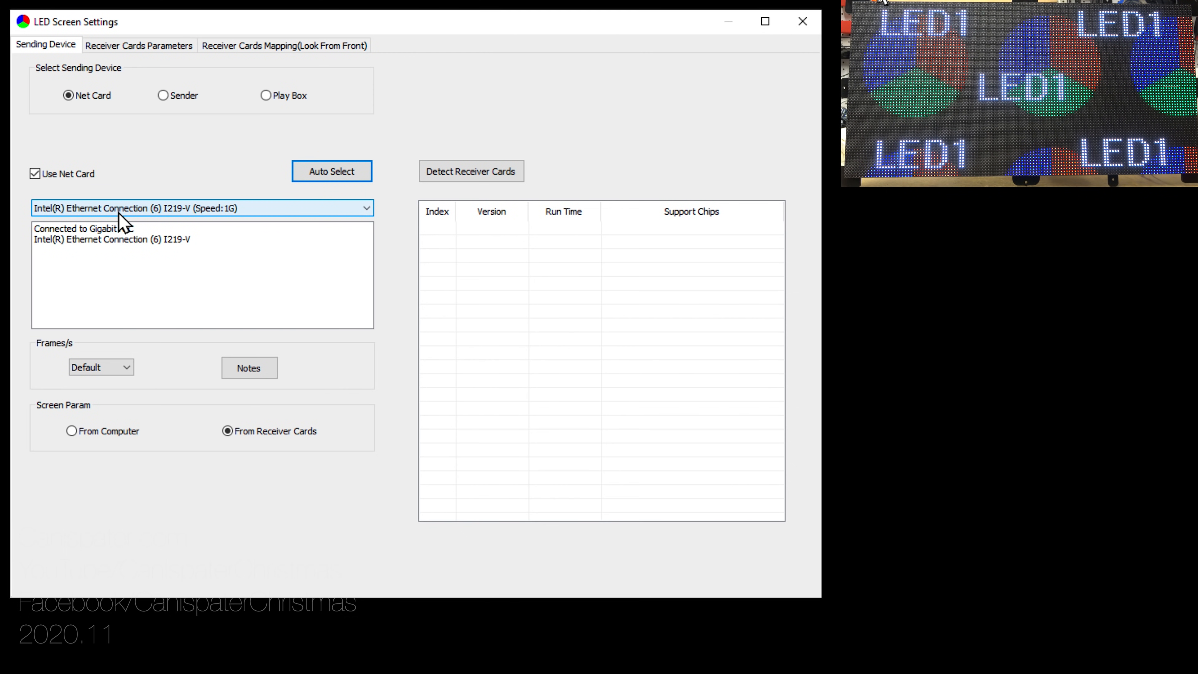
left_click(460, 182)
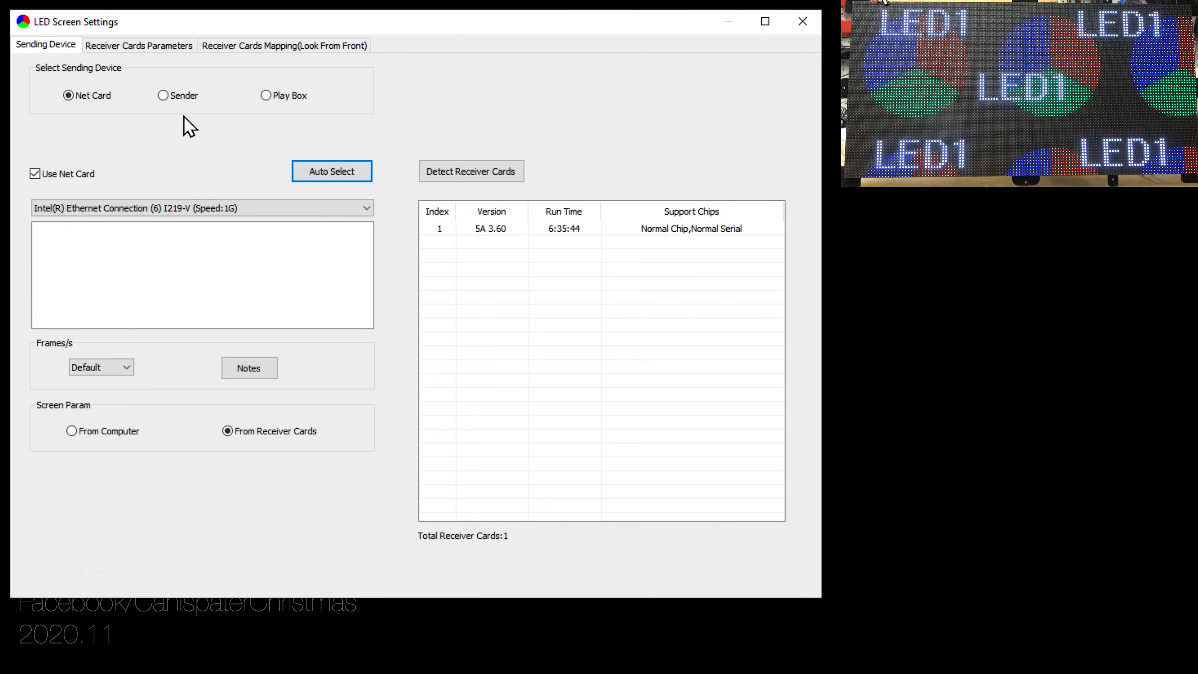
left_click(143, 50)
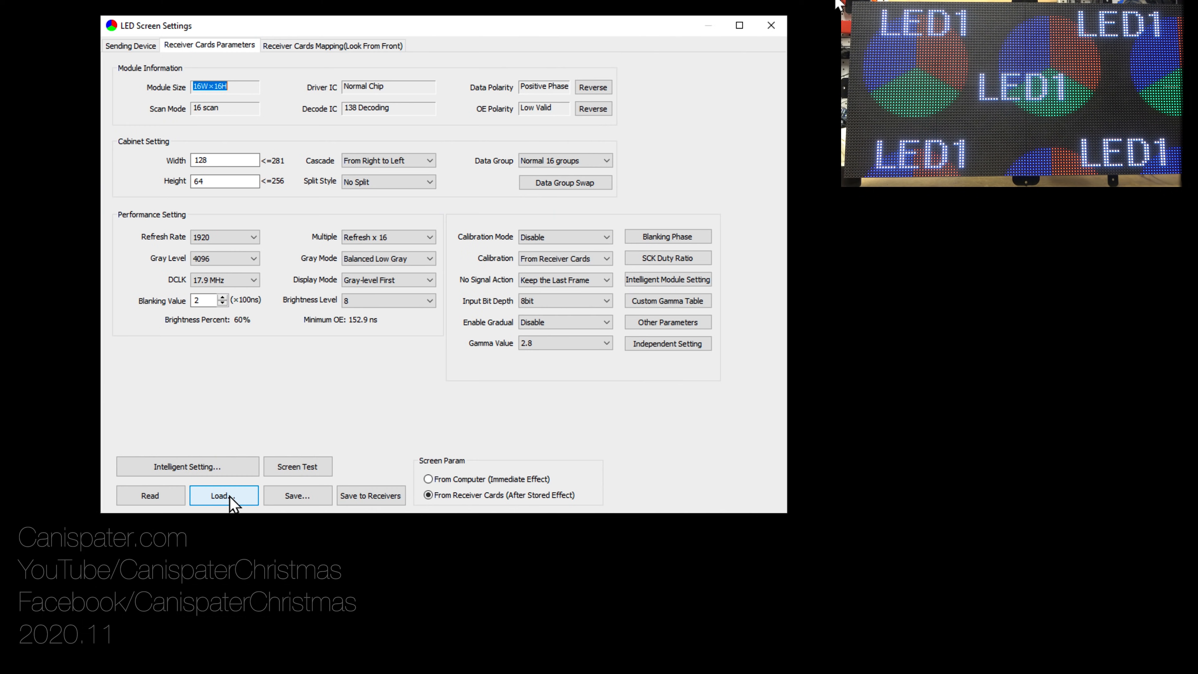
Step: Browse the Preset Parameters lists without loading any, then launch the Intelligent Setting wizard at Guide 1
left_click(161, 580)
mouse_move(182, 623)
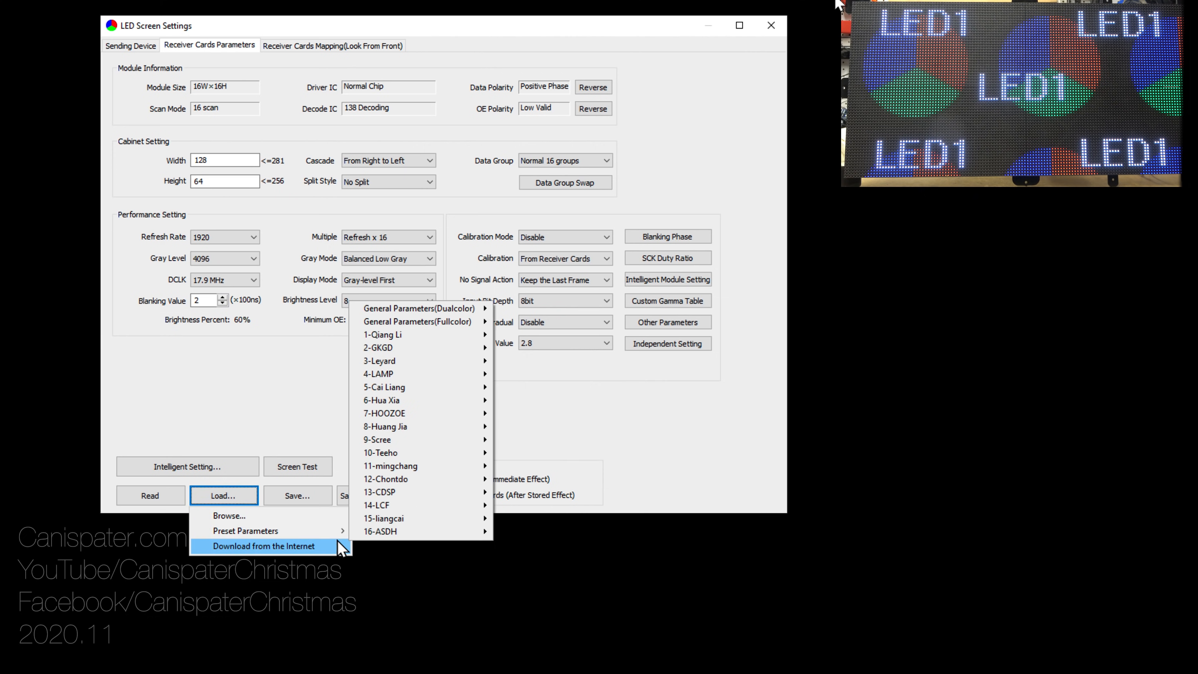
mouse_move(450, 329)
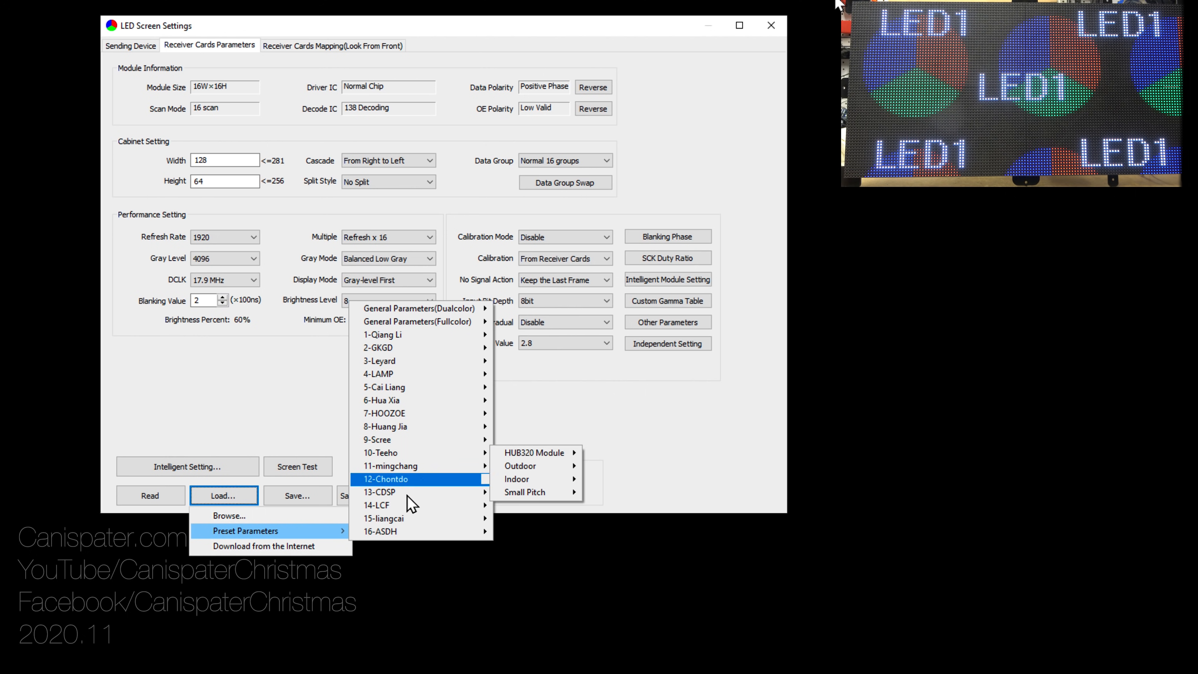
left_click(402, 593)
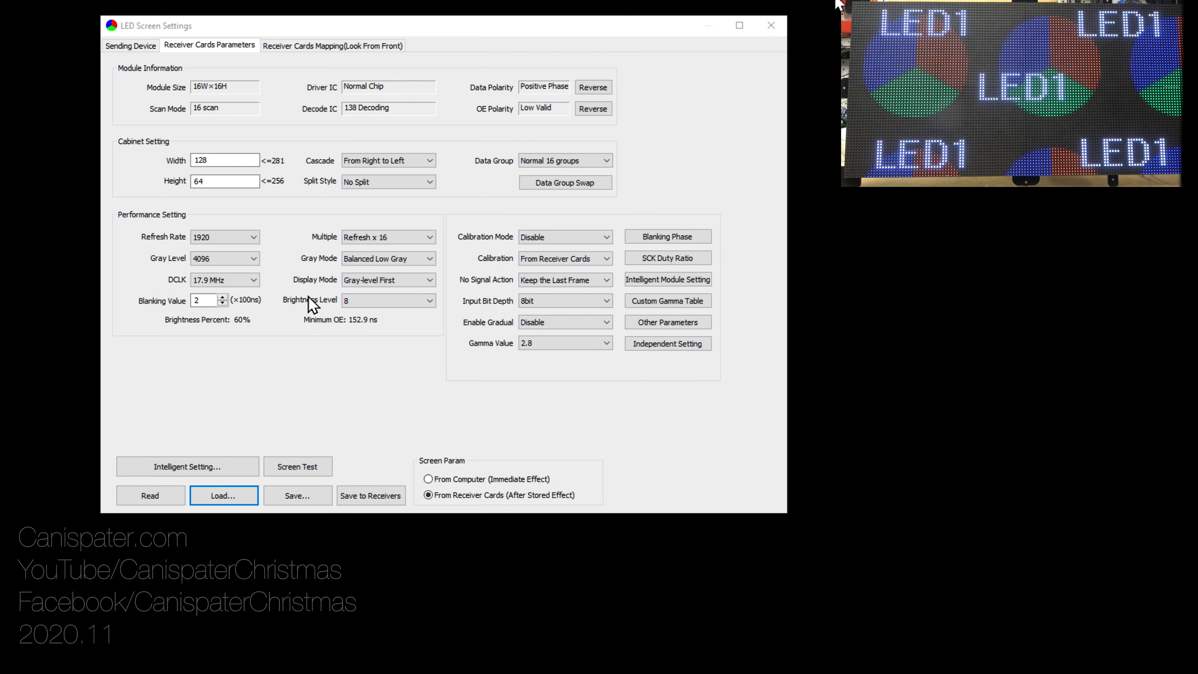
left_click(211, 471)
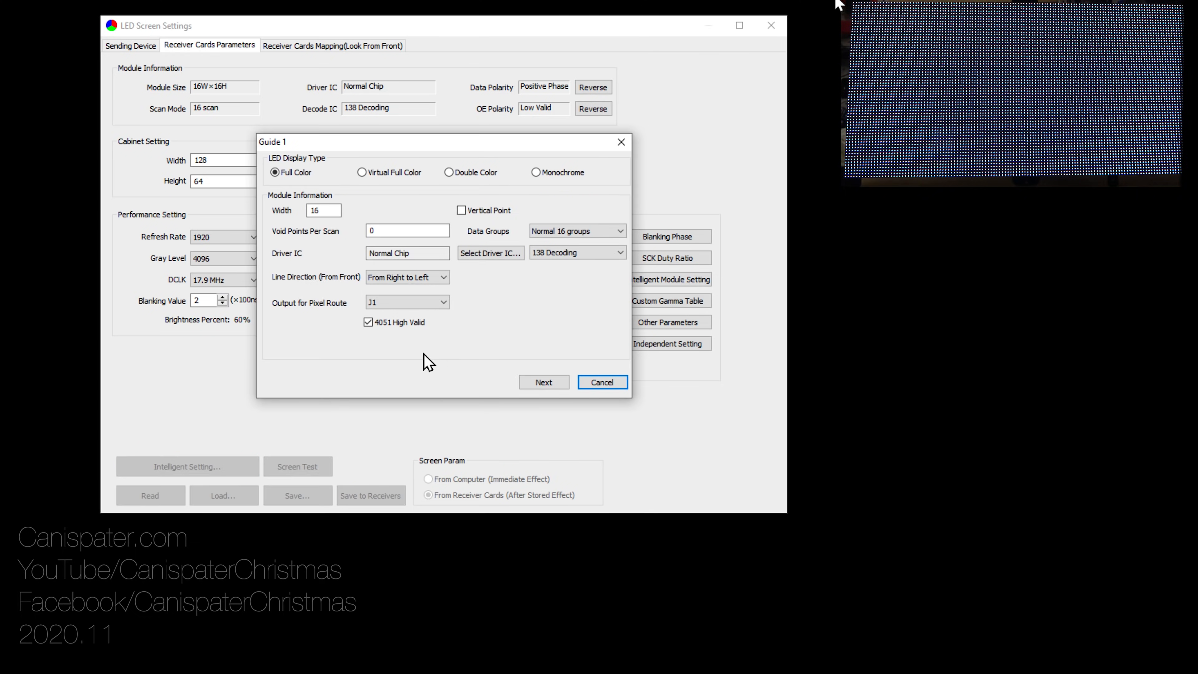
Step: Enter a module width of 128 in Guide 1 and advance to the Guide 2 display test
double_click(325, 210)
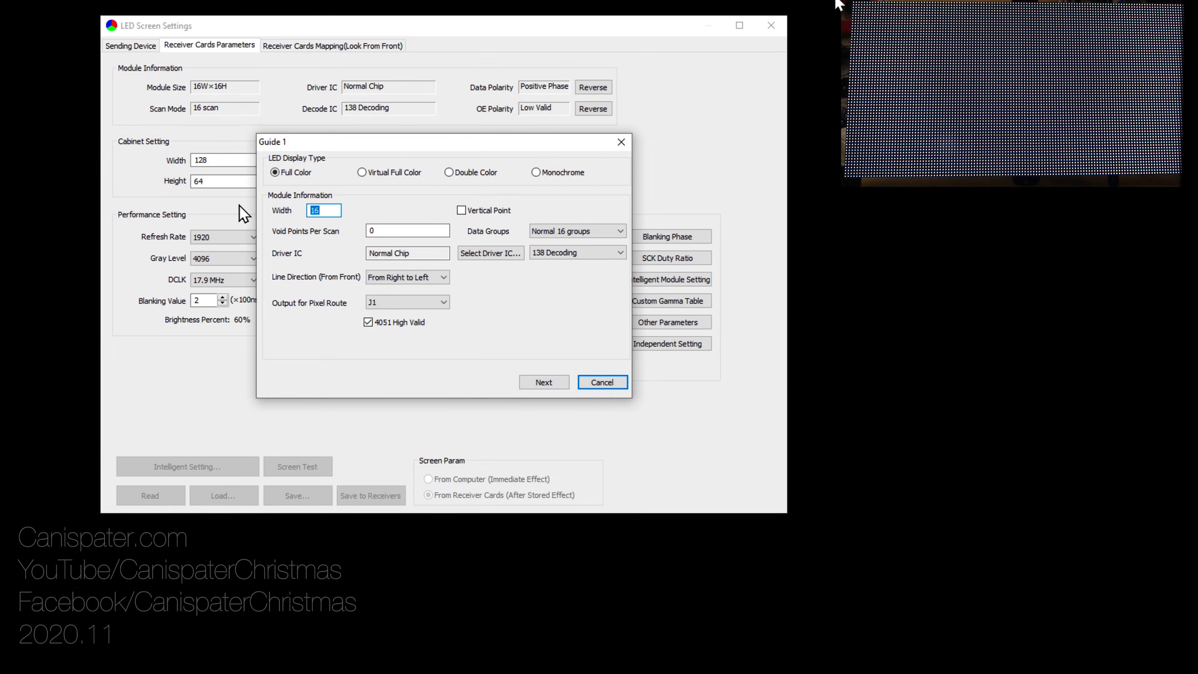
type("128")
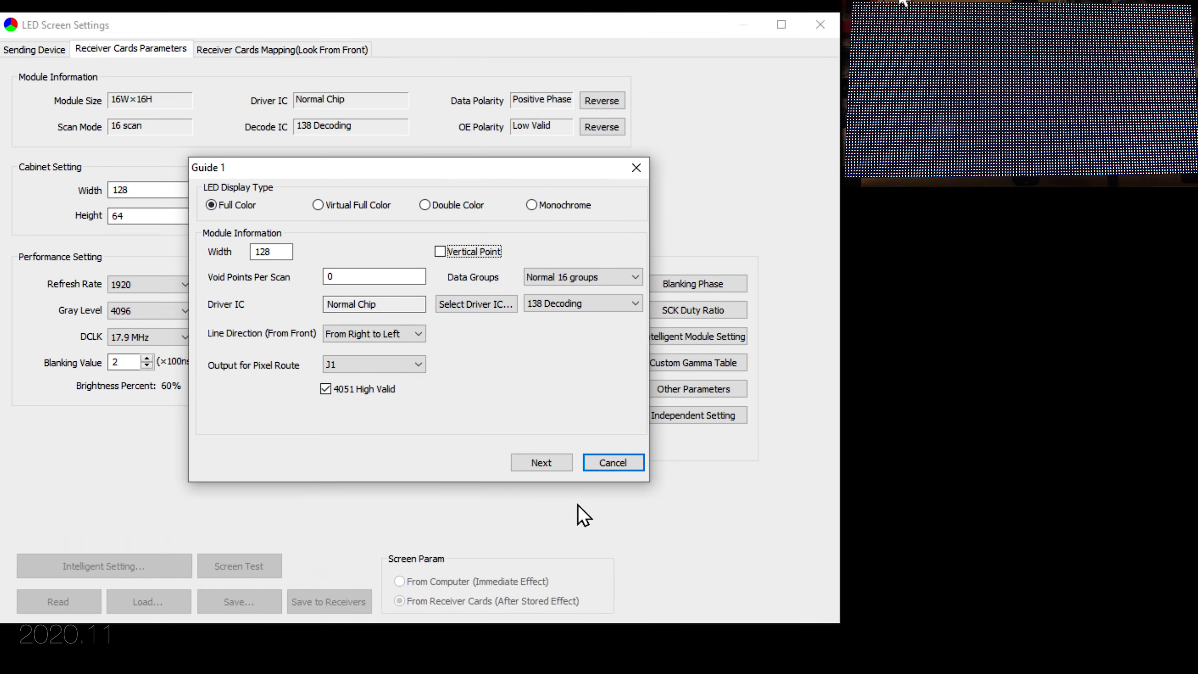
left_click(538, 464)
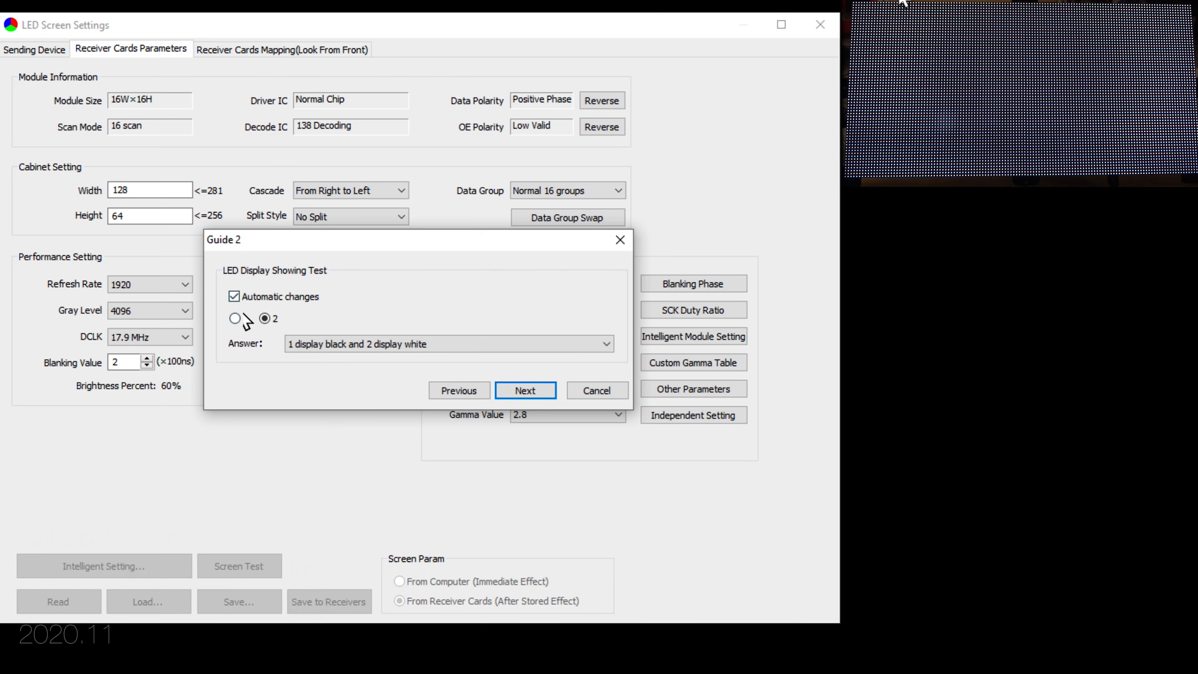
Step: Step through Guides 2–6, keeping '1 darker than 2' and one lit row per module
left_click(536, 388)
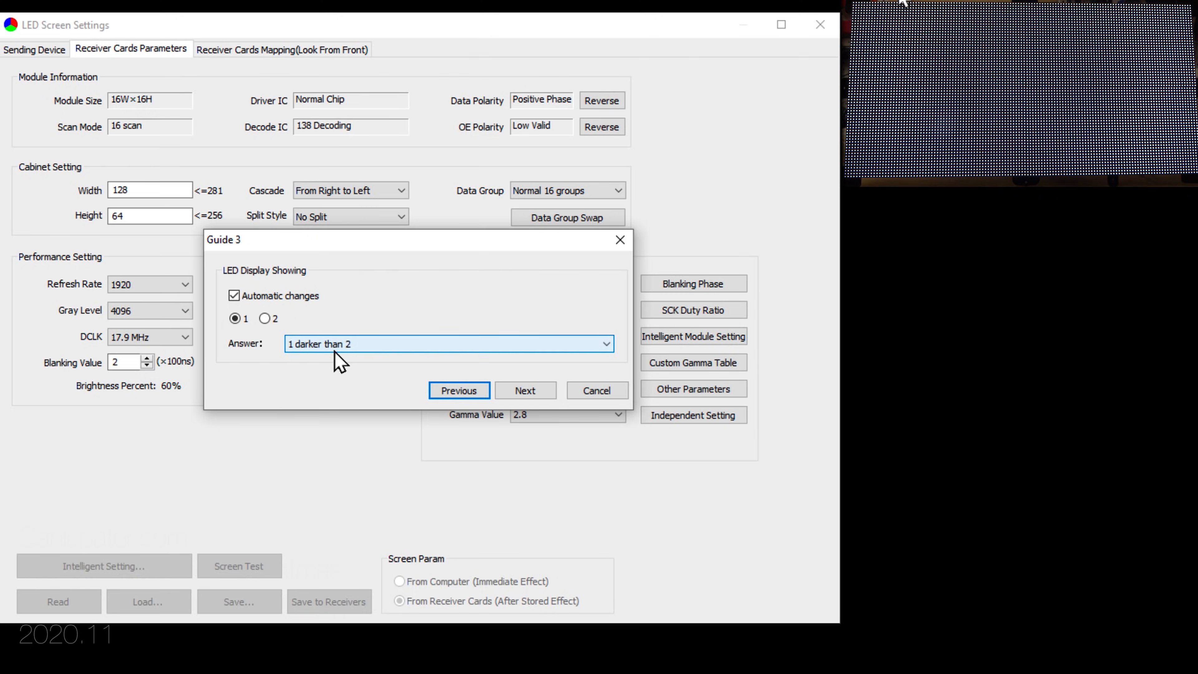
left_click(606, 344)
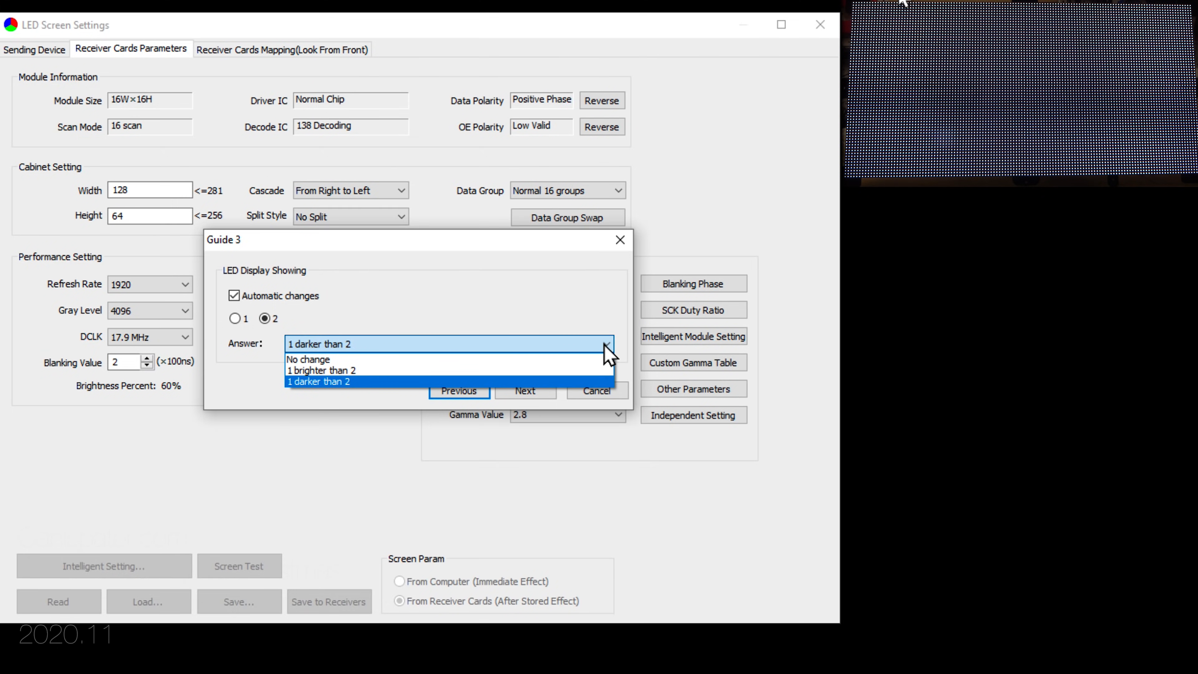
left_click(604, 344)
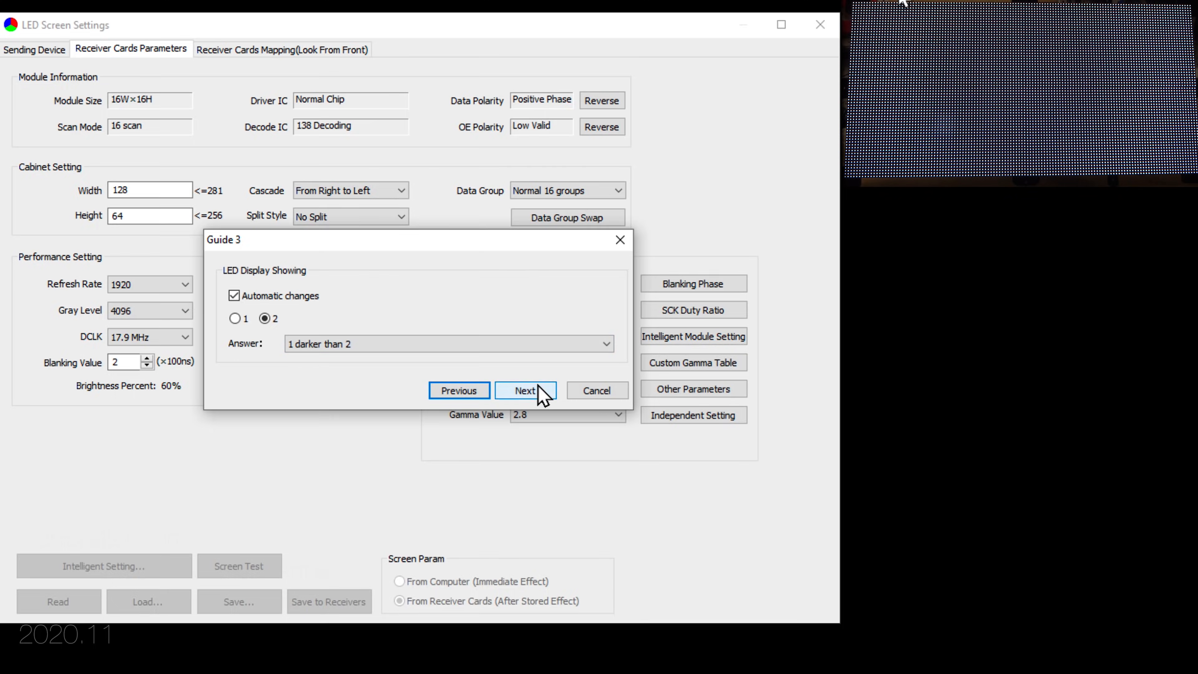
left_click(525, 391)
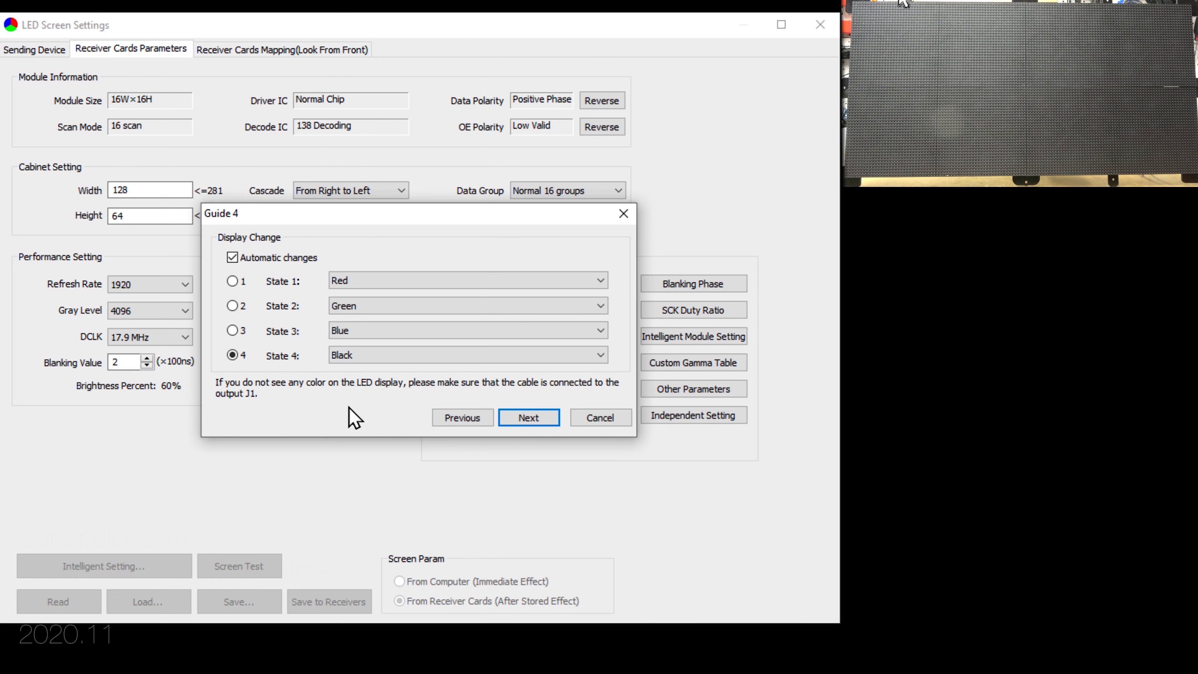
left_click(540, 421)
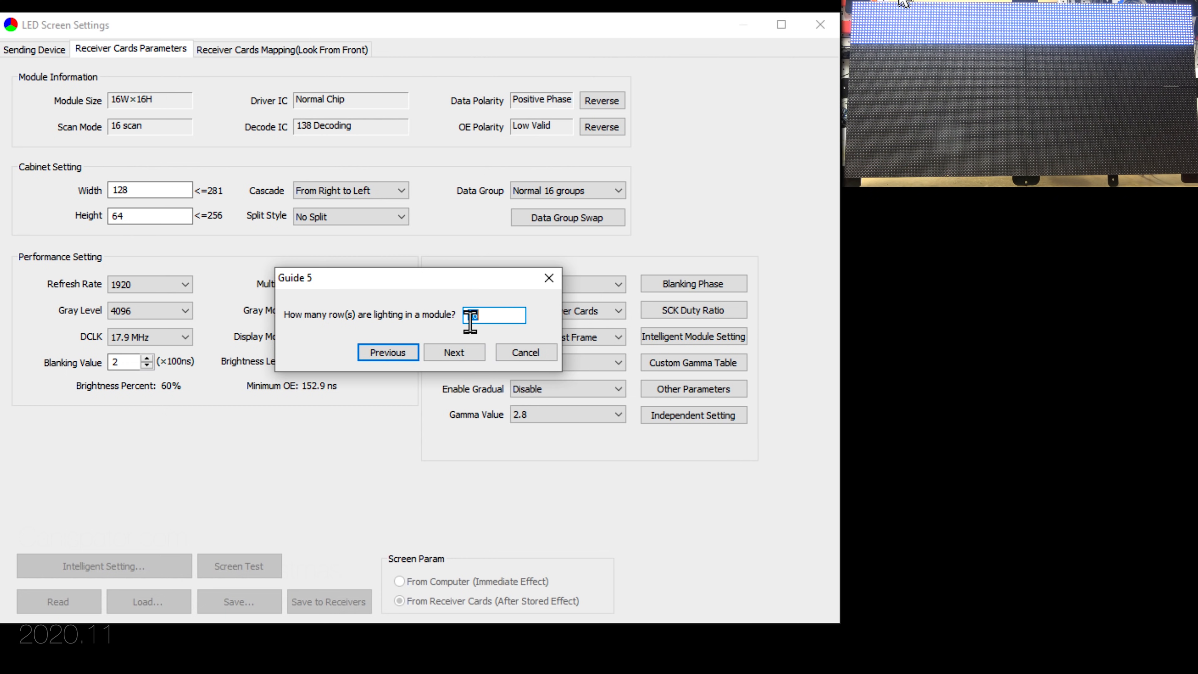
left_click(453, 353)
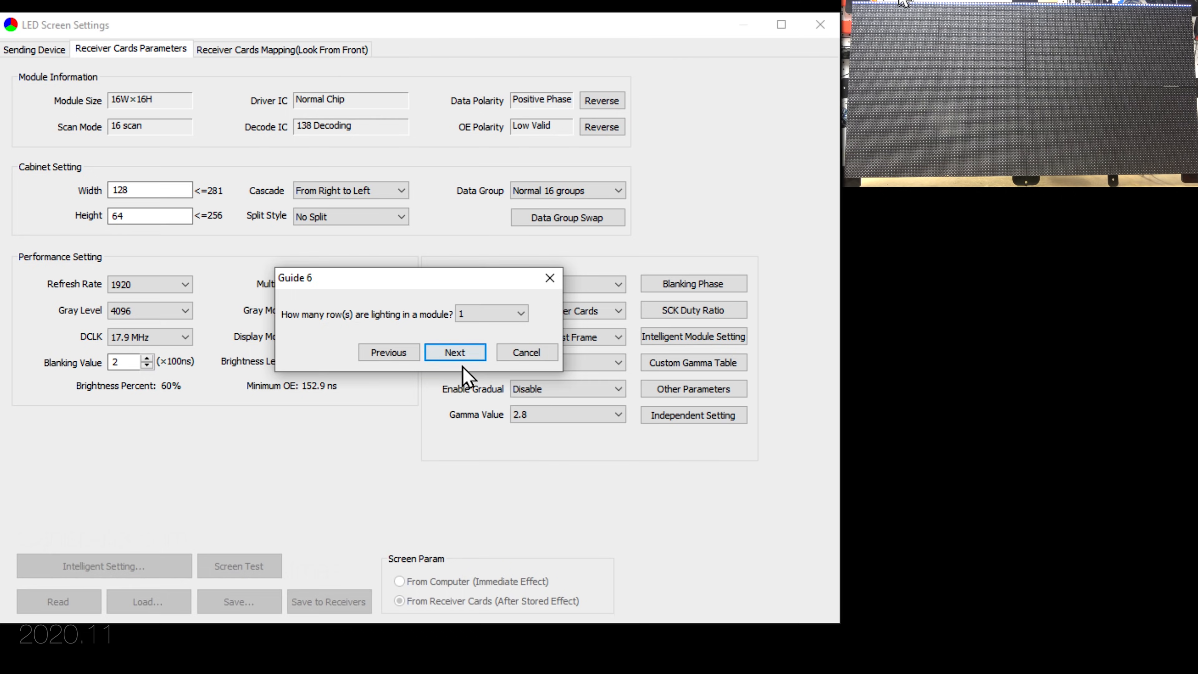
left_click(455, 352)
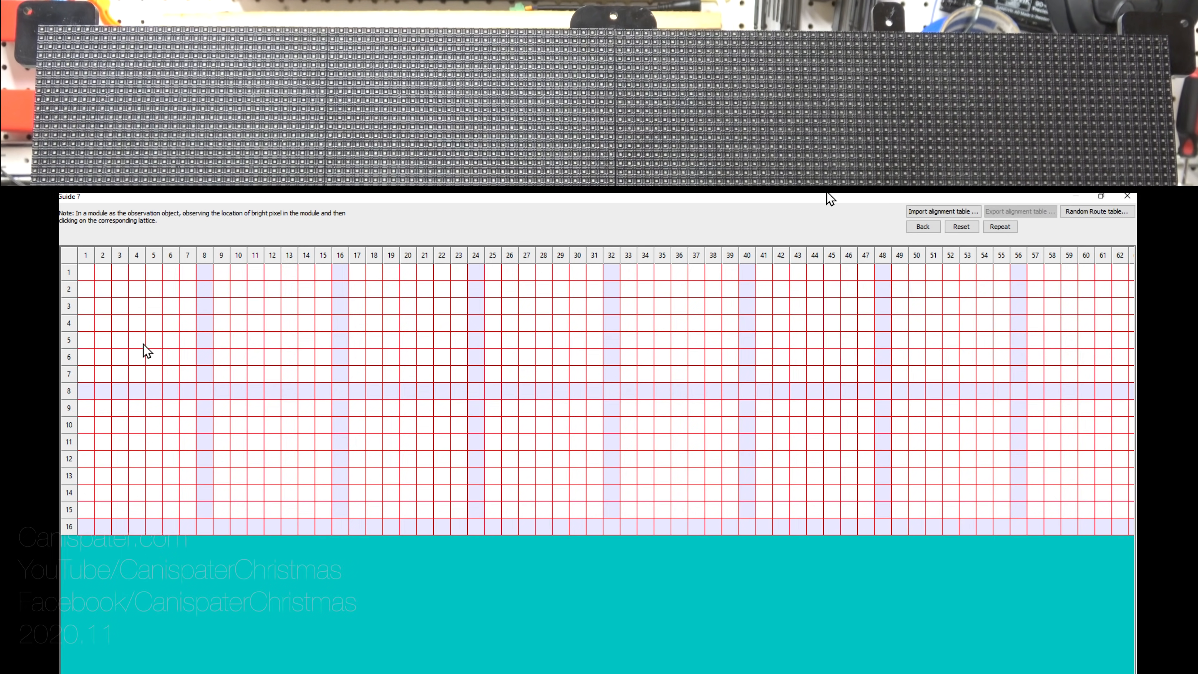
Step: Map row 1's lit pixels from column 1 to about column 70, undoing misplaced points 54–55
left_click(86, 273)
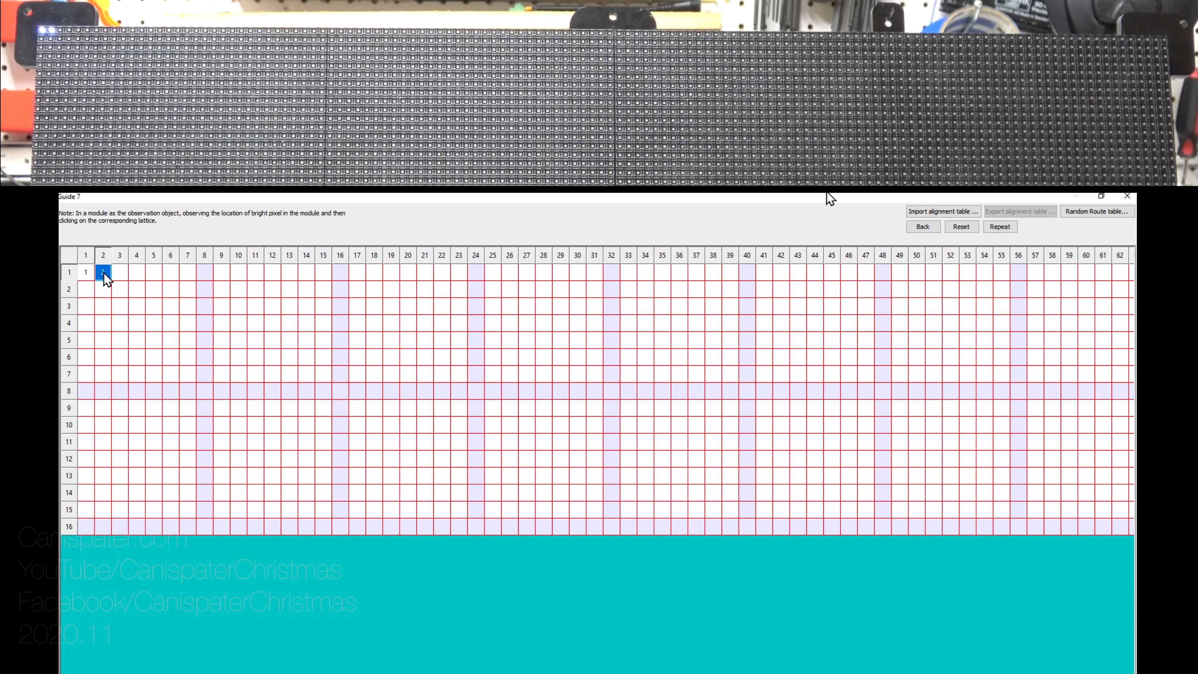
left_click(120, 275)
mouse_move(121, 275)
left_mouse_down()
mouse_move(953, 273)
mouse_move(1011, 238)
mouse_move(1075, 249)
mouse_move(1109, 271)
left_mouse_up()
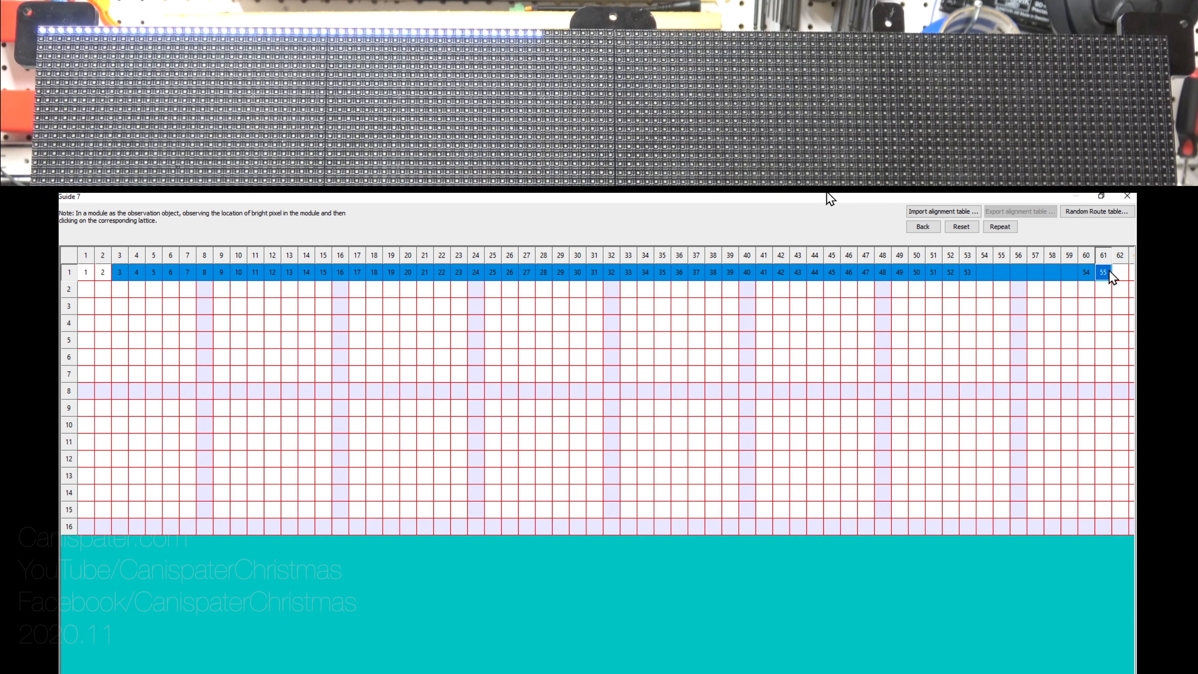
left_click_drag(526, 673, 731, 673)
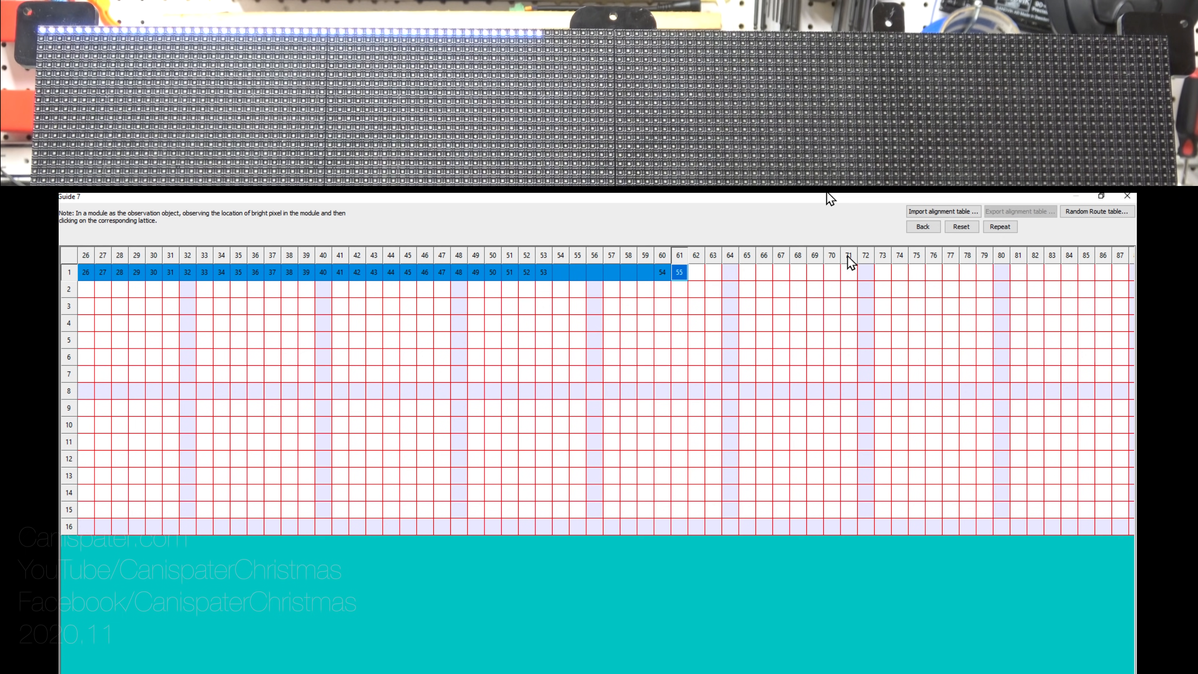
left_click(924, 227)
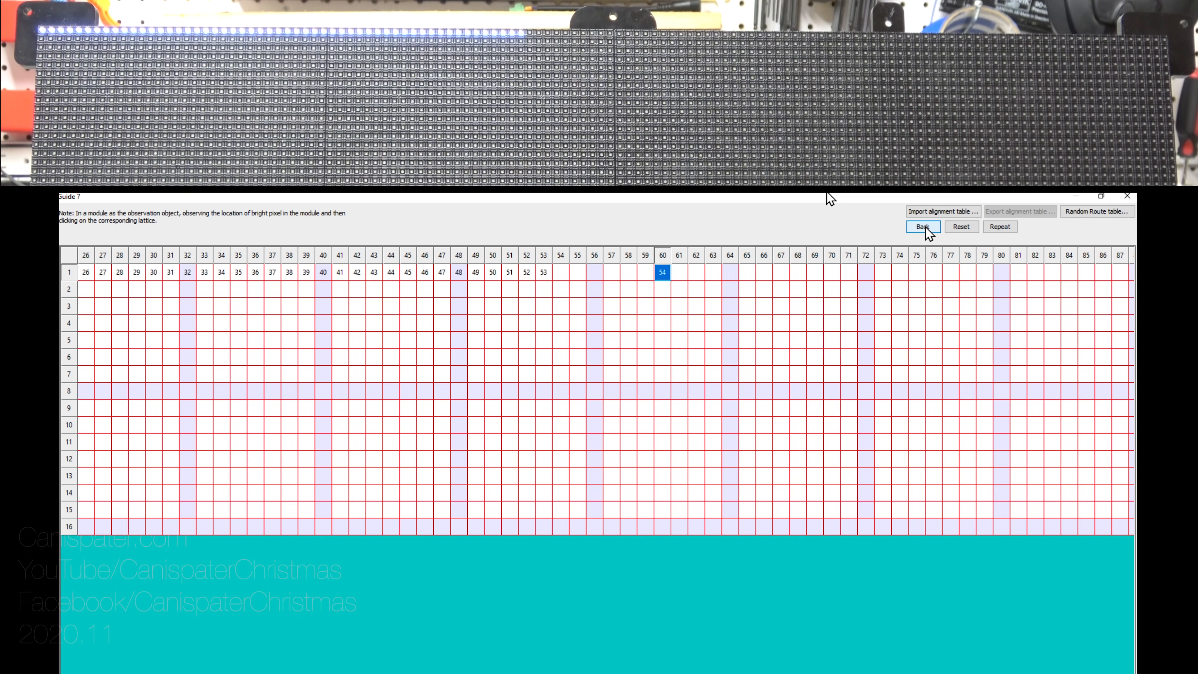
left_click(925, 226)
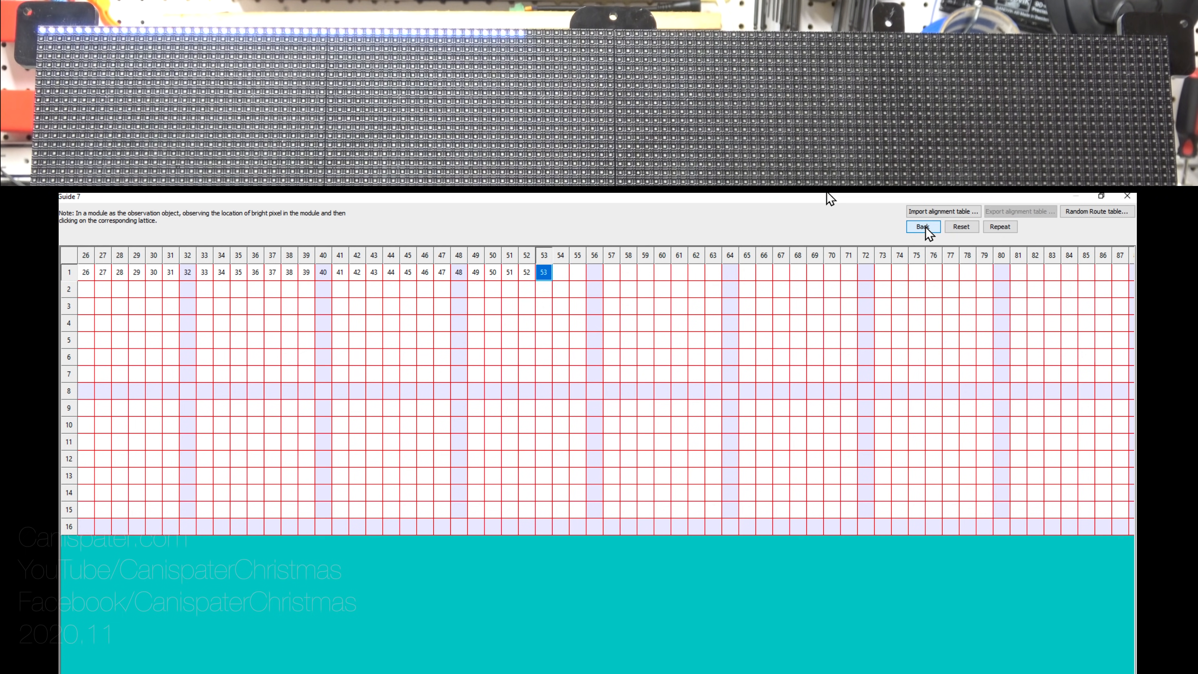
left_click(559, 275)
mouse_move(586, 271)
left_mouse_down()
mouse_move(889, 276)
mouse_move(1071, 270)
left_mouse_up()
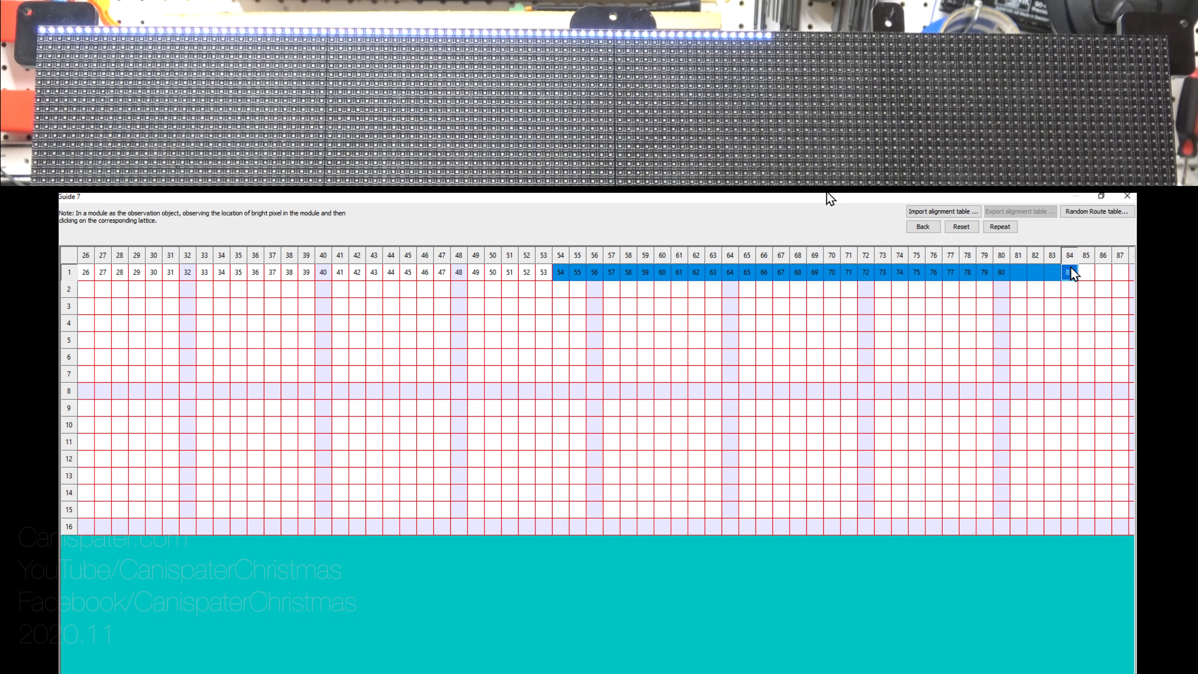
Step: Finish mapping row 1 through pixel 128, undoing overshoots into row 2
left_click(923, 227)
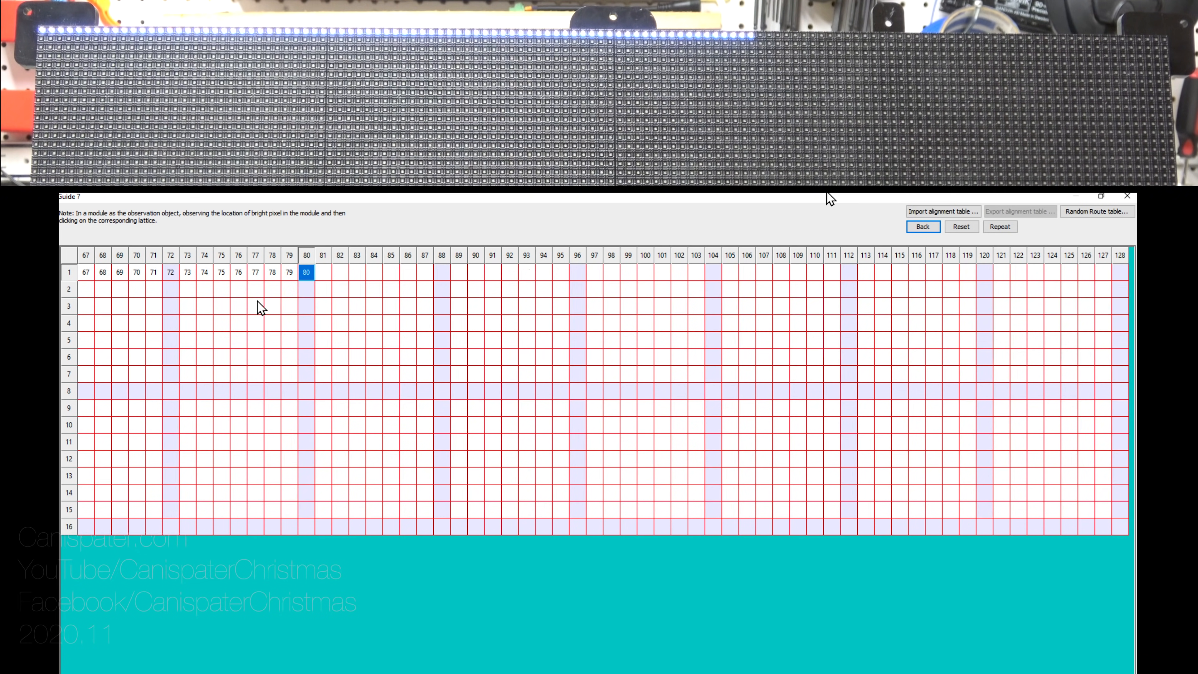
mouse_move(321, 275)
left_mouse_down()
mouse_move(703, 271)
mouse_move(849, 285)
left_mouse_up()
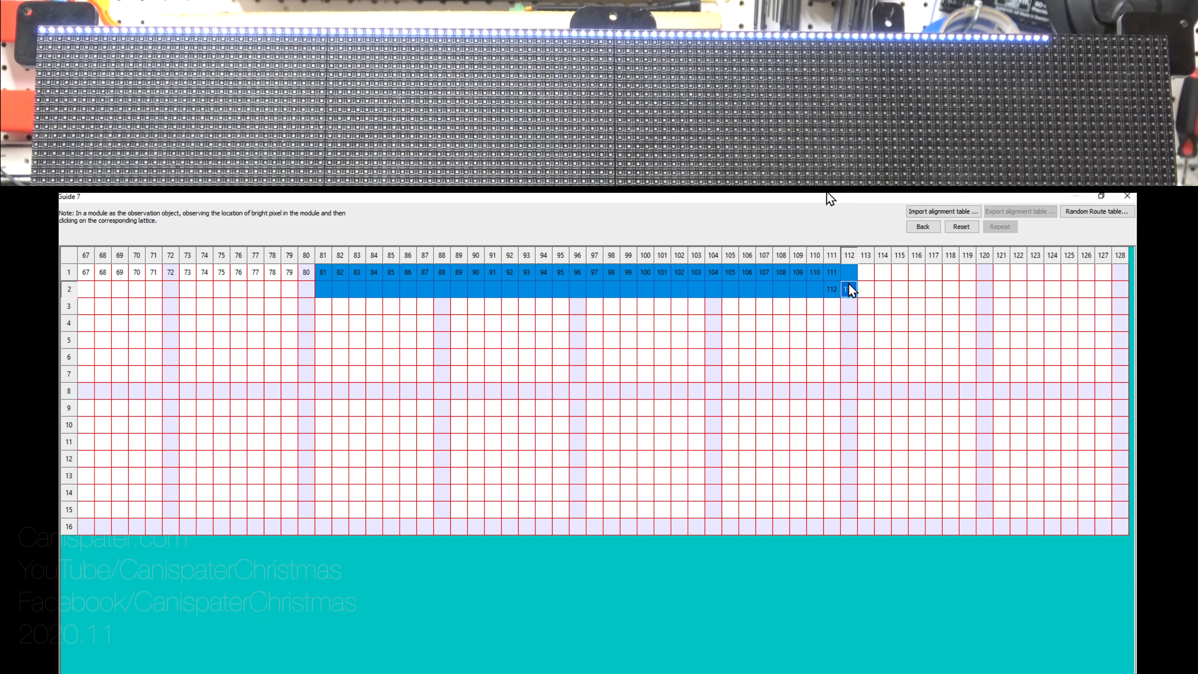
left_click(923, 227)
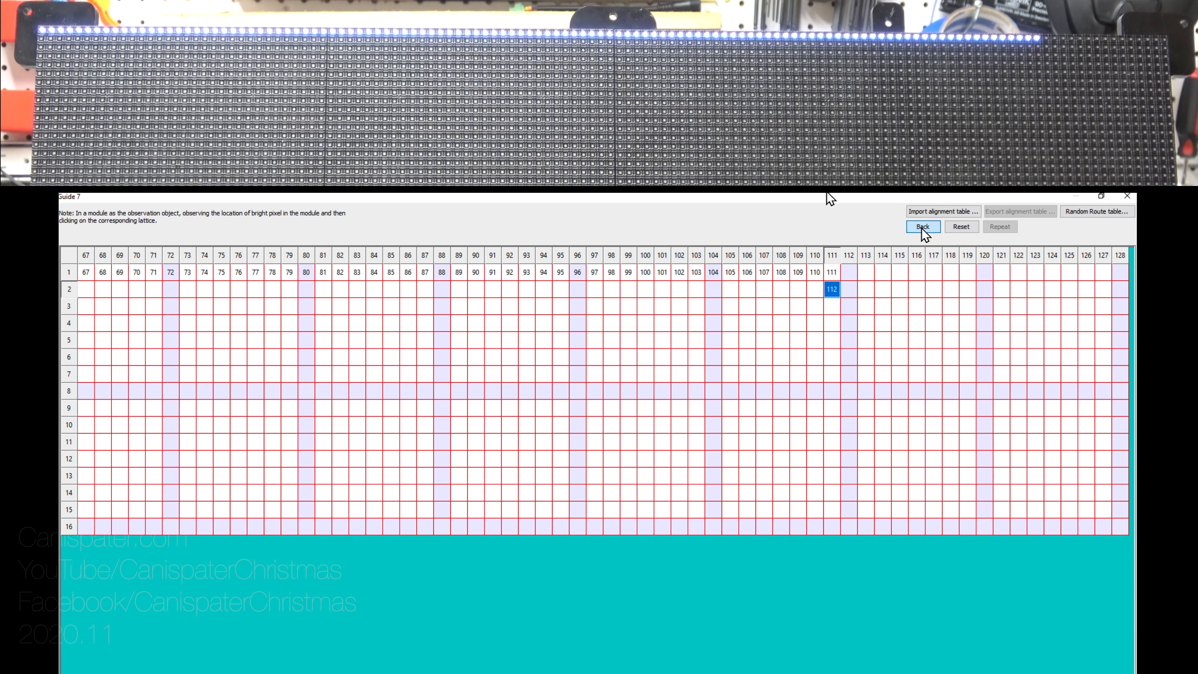
left_click(922, 227)
left_click_drag(847, 274, 1122, 271)
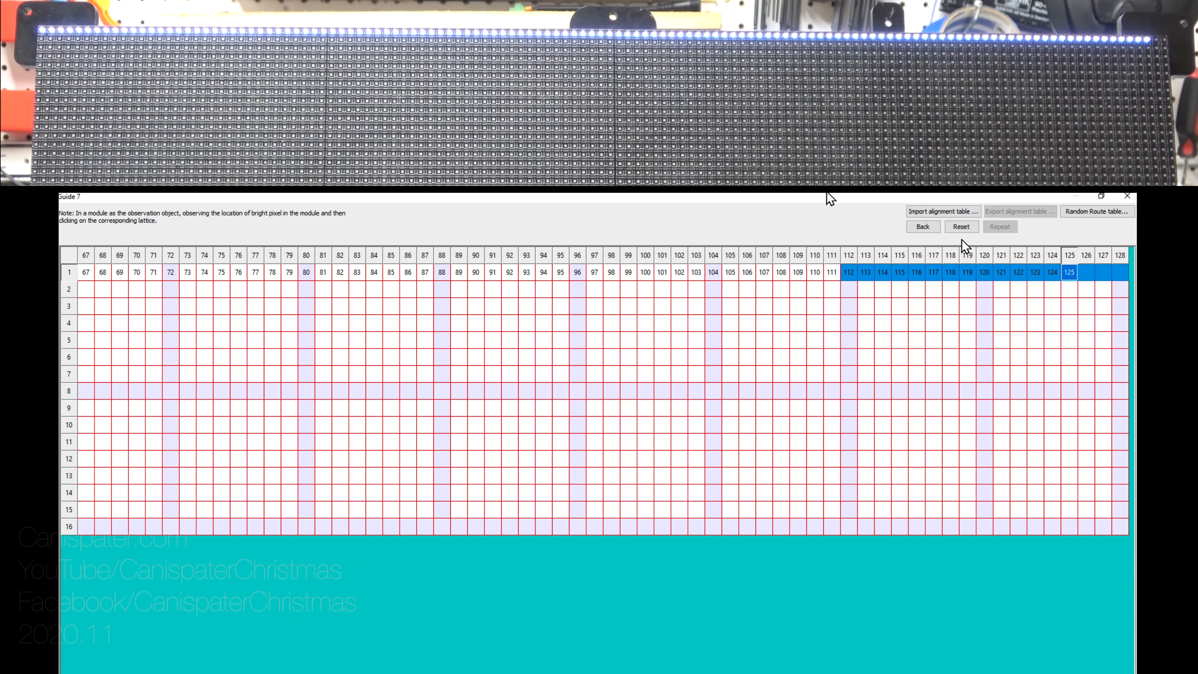
left_click(922, 227)
left_click(1070, 273)
left_click(1087, 273)
left_click(1104, 273)
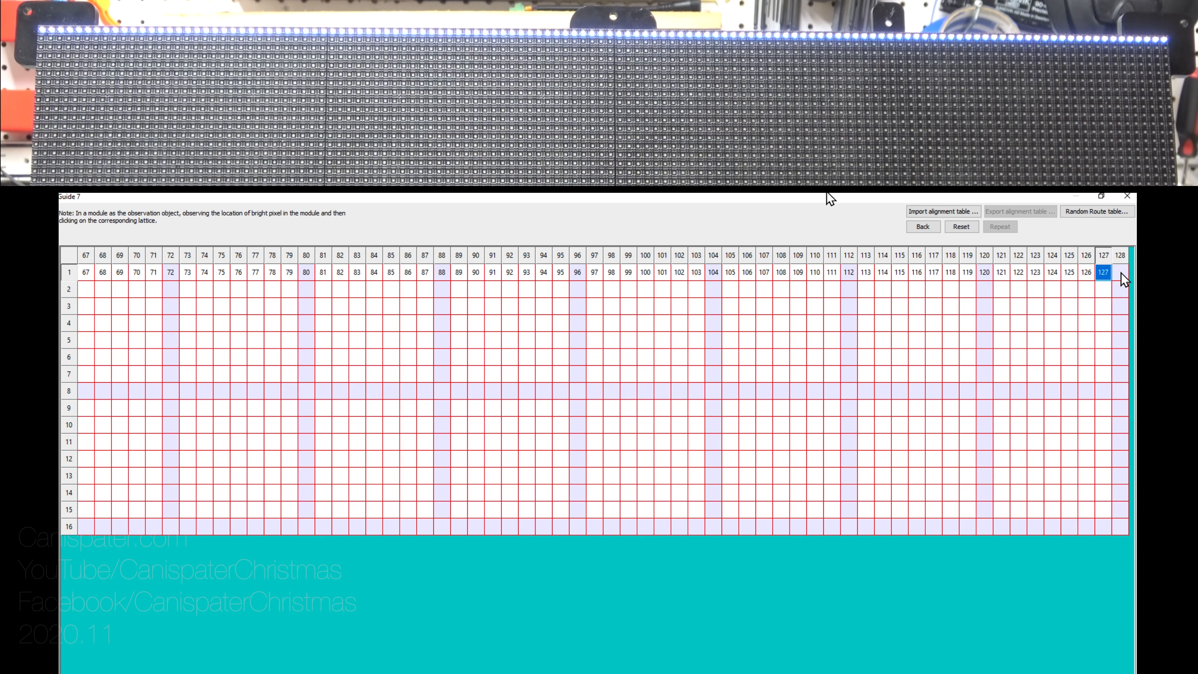
left_click(1122, 274)
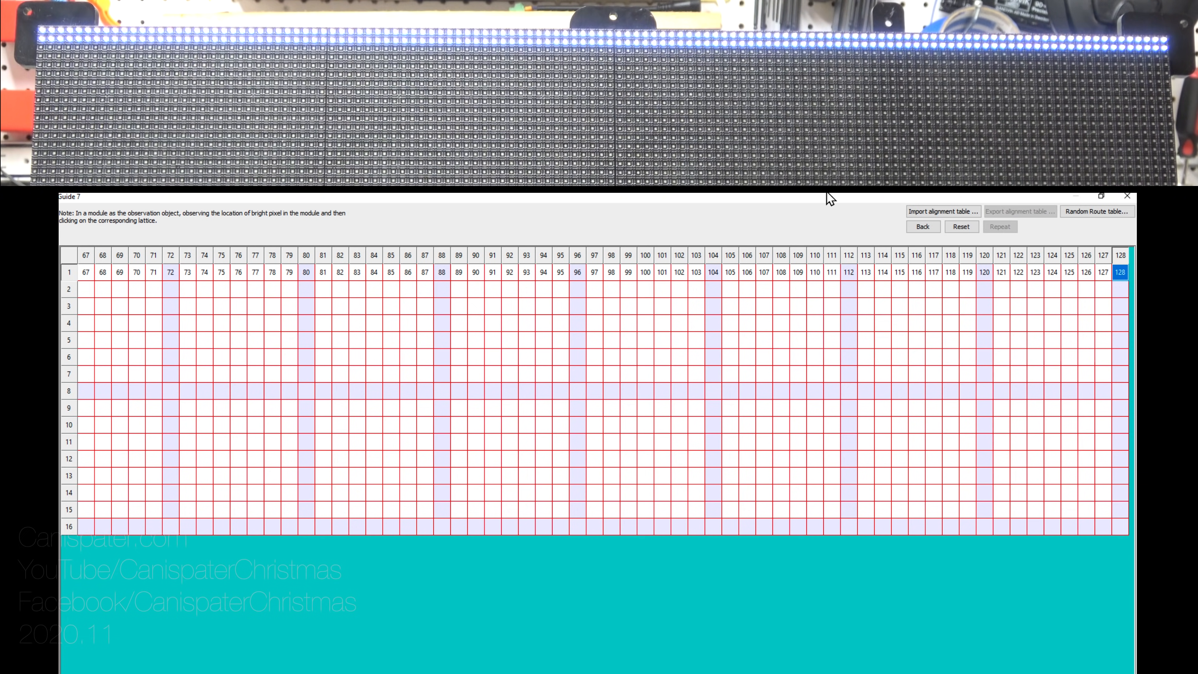
Step: Mark the first pixel of each remaining row and dismiss the Finished message
left_click(566, 673)
left_click(81, 673)
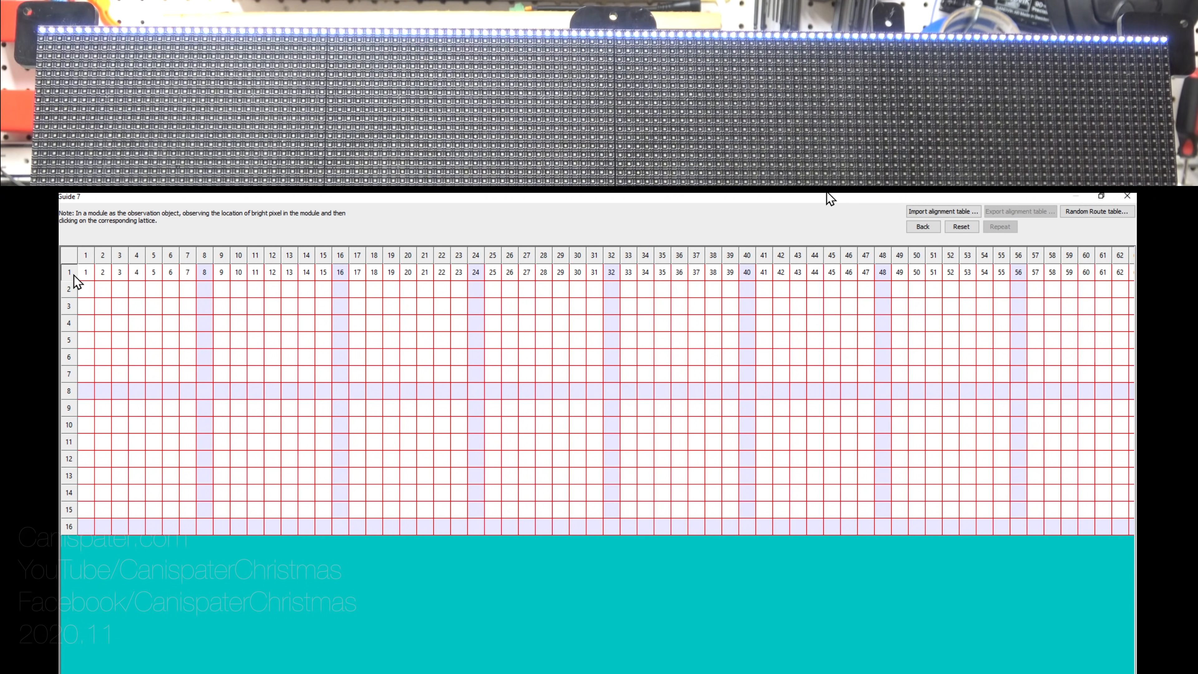
left_click(84, 289)
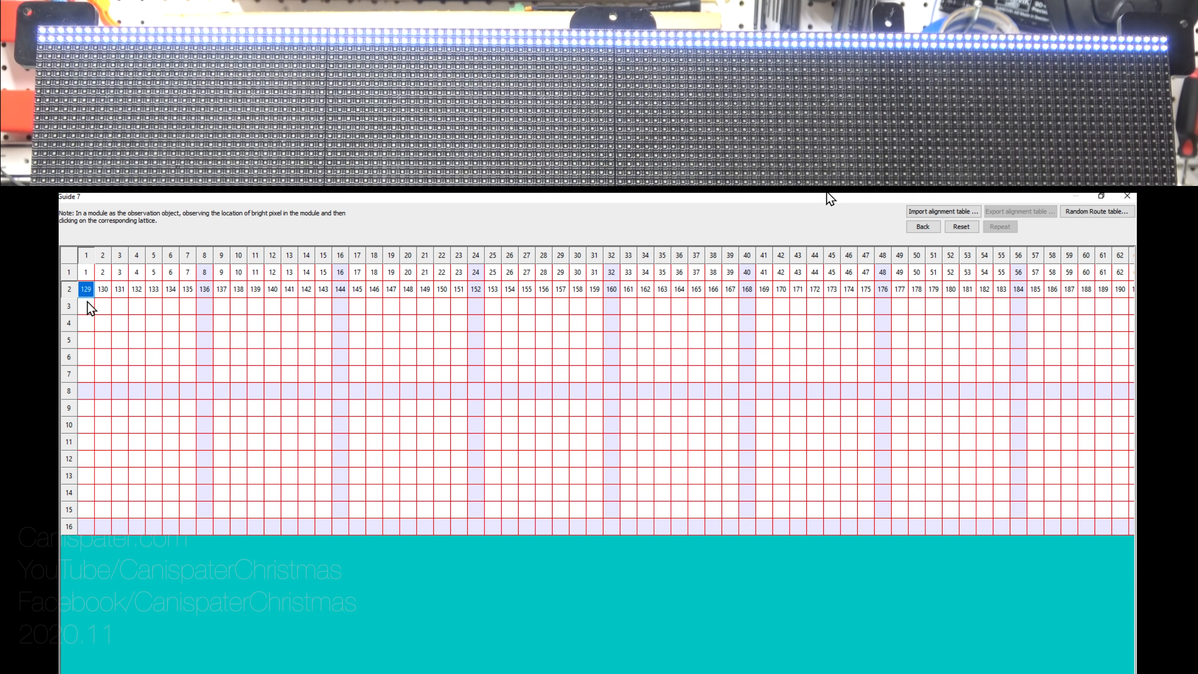
left_click_drag(87, 307, 89, 527)
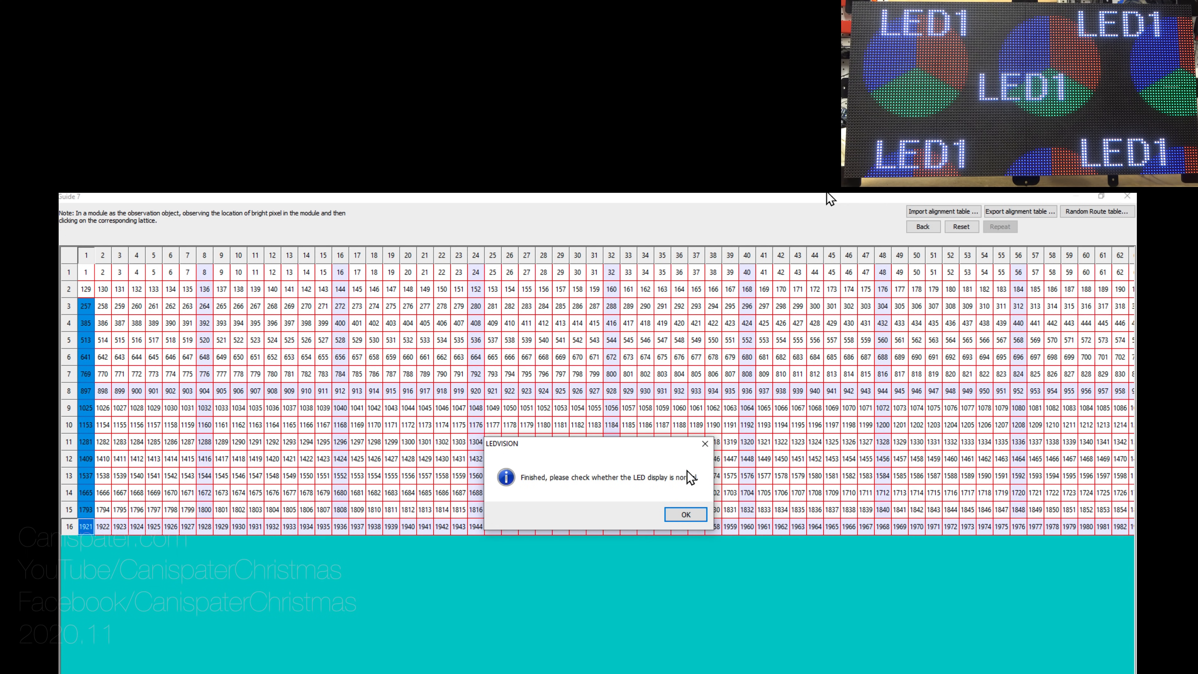
left_click(686, 516)
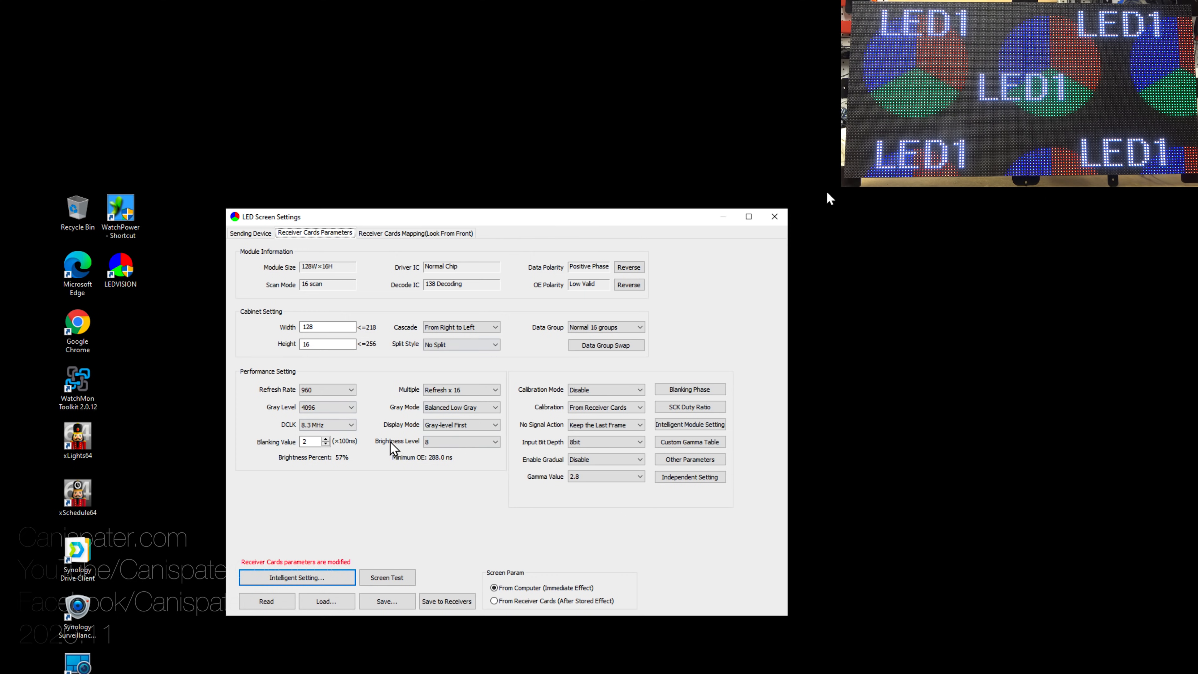
Step: Save the receiver card parameters to the cards, then change cabinet height to 64 and save again
left_click(447, 601)
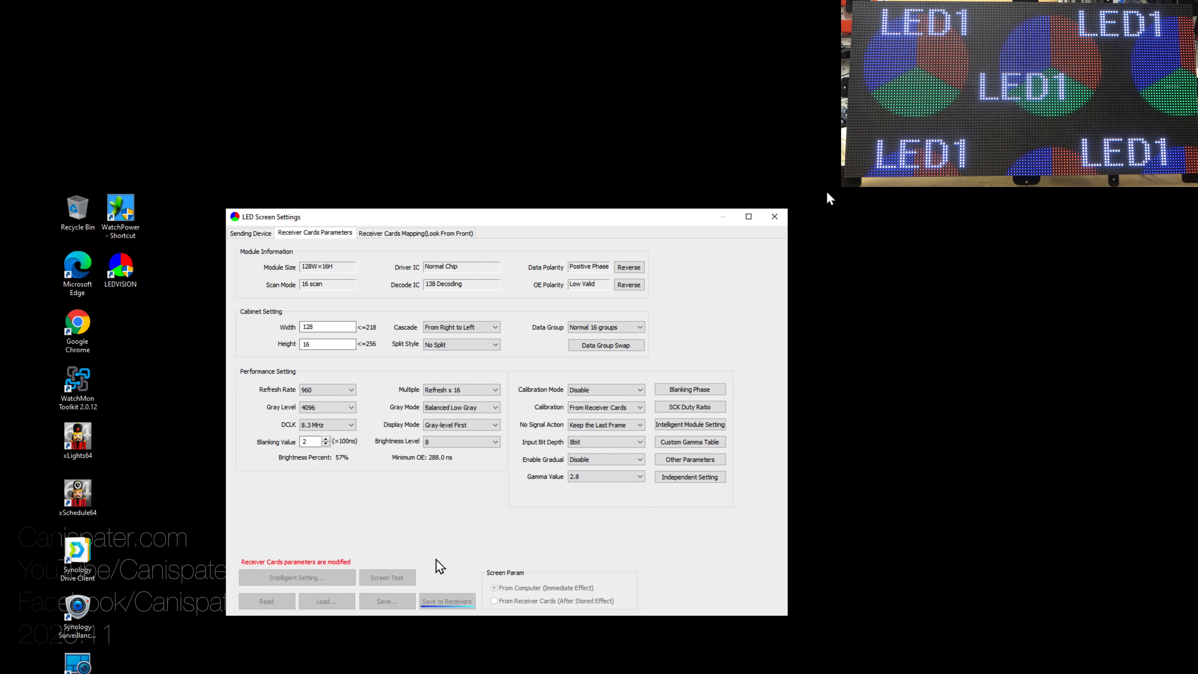
left_click(576, 443)
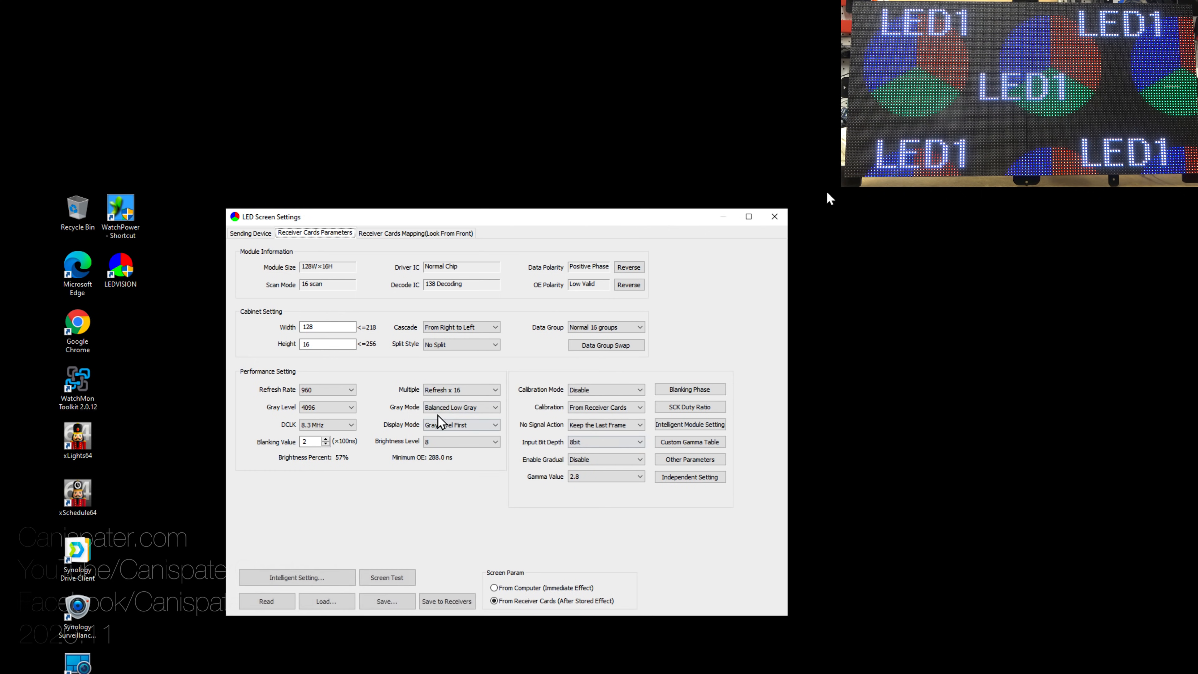
double_click(316, 344)
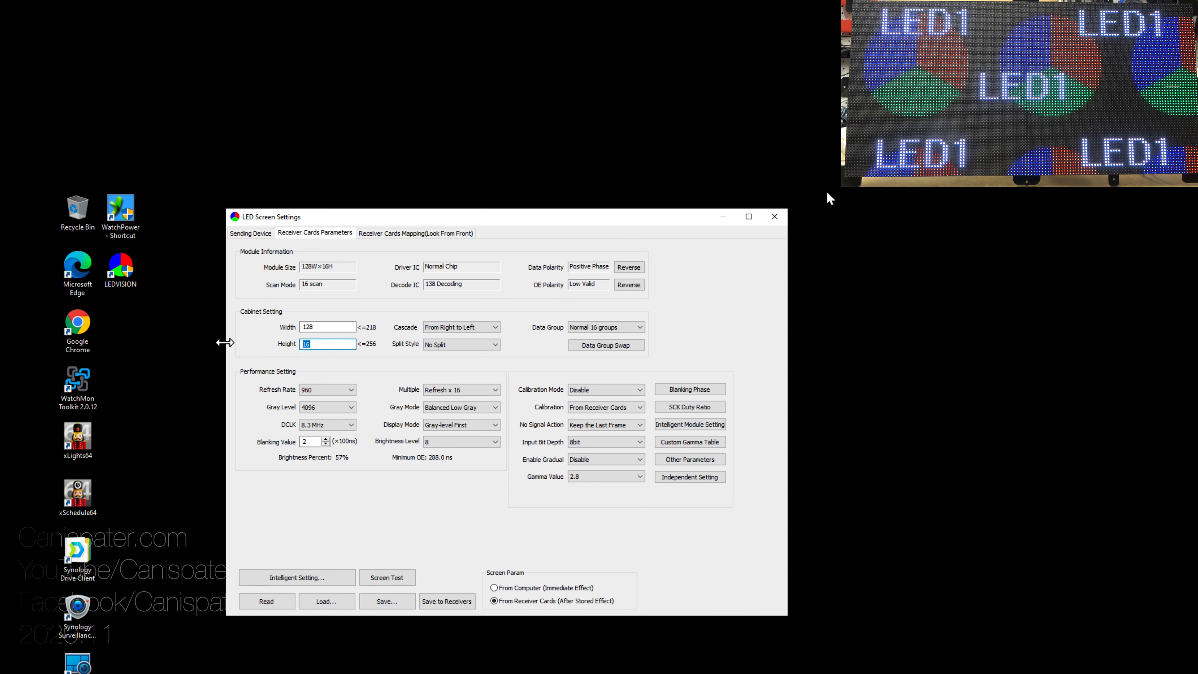
type("6")
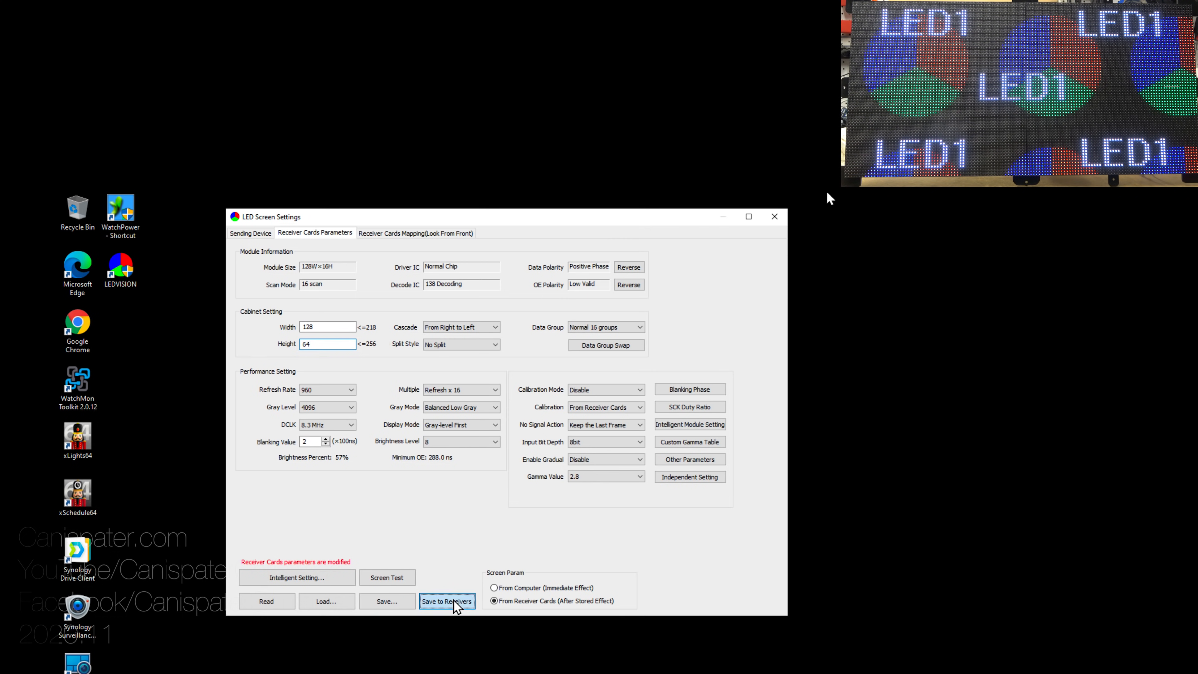
key("Return")
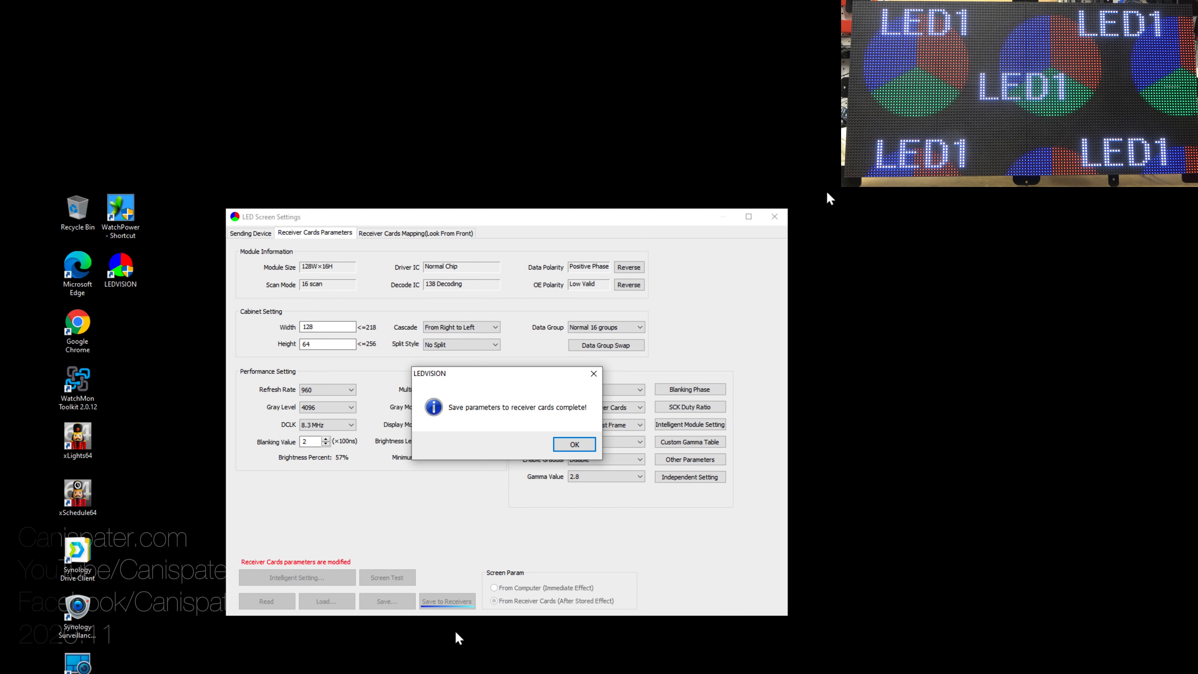
left_click(575, 444)
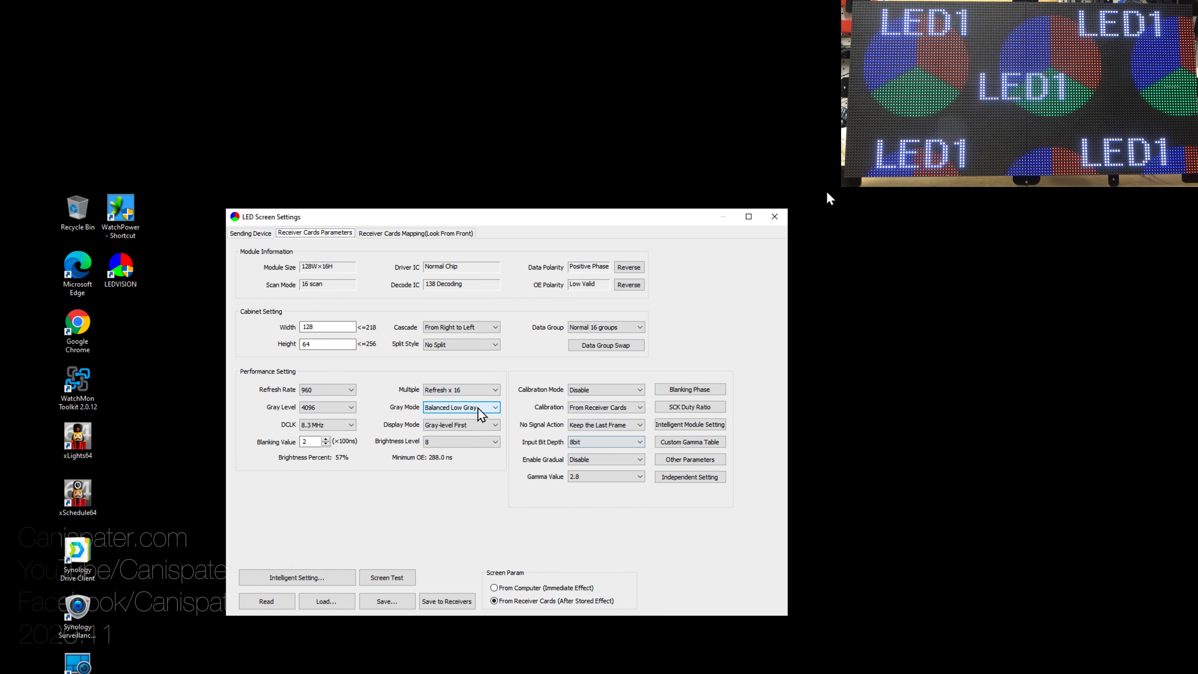
left_click(395, 234)
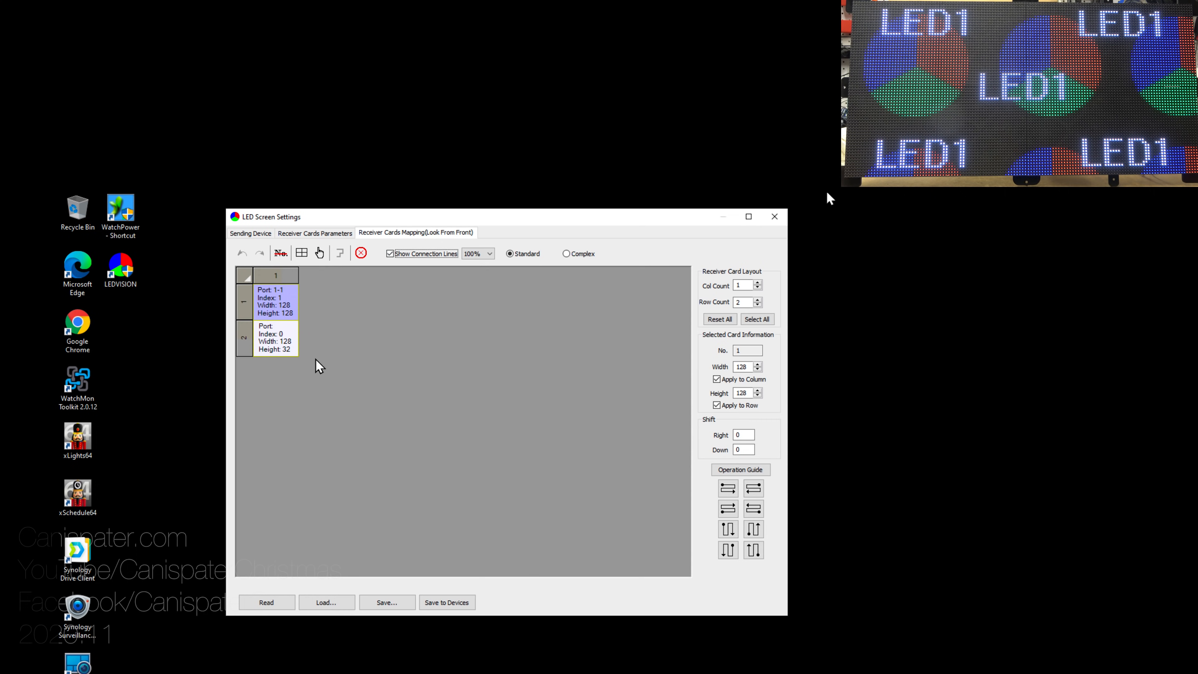
Step: Set receiver card 1 to 32 pixels high, save the mapping to the devices, and close LED Screen Settings
left_click(269, 292)
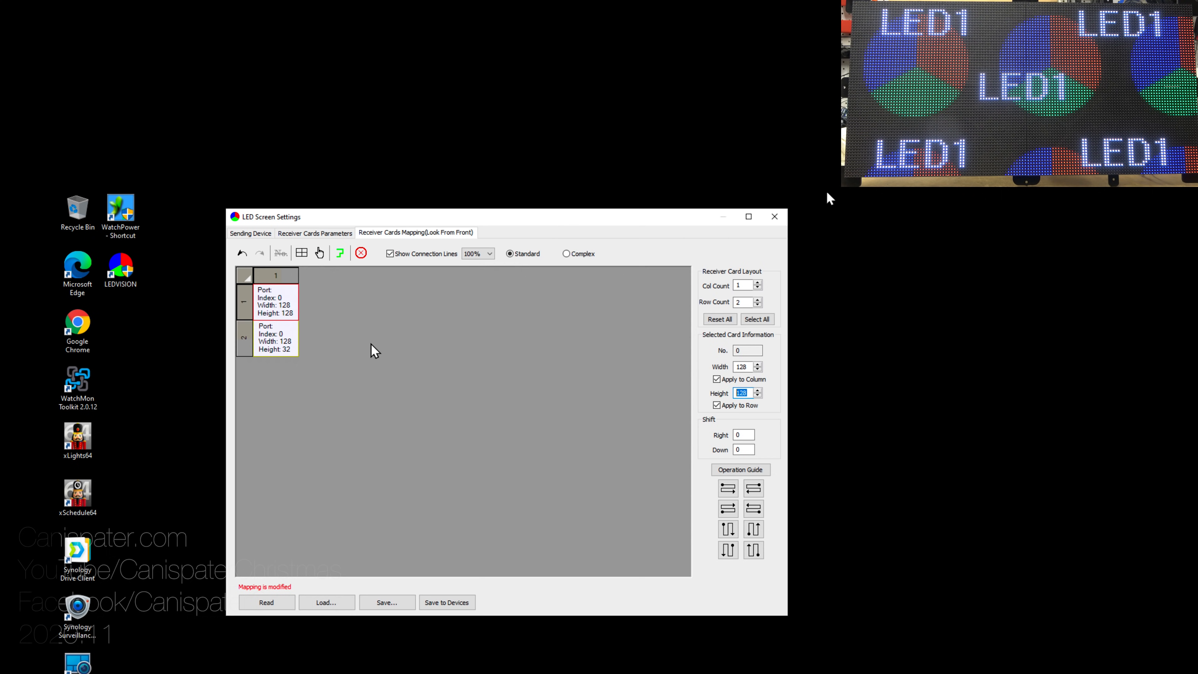
type("32")
key("Tab")
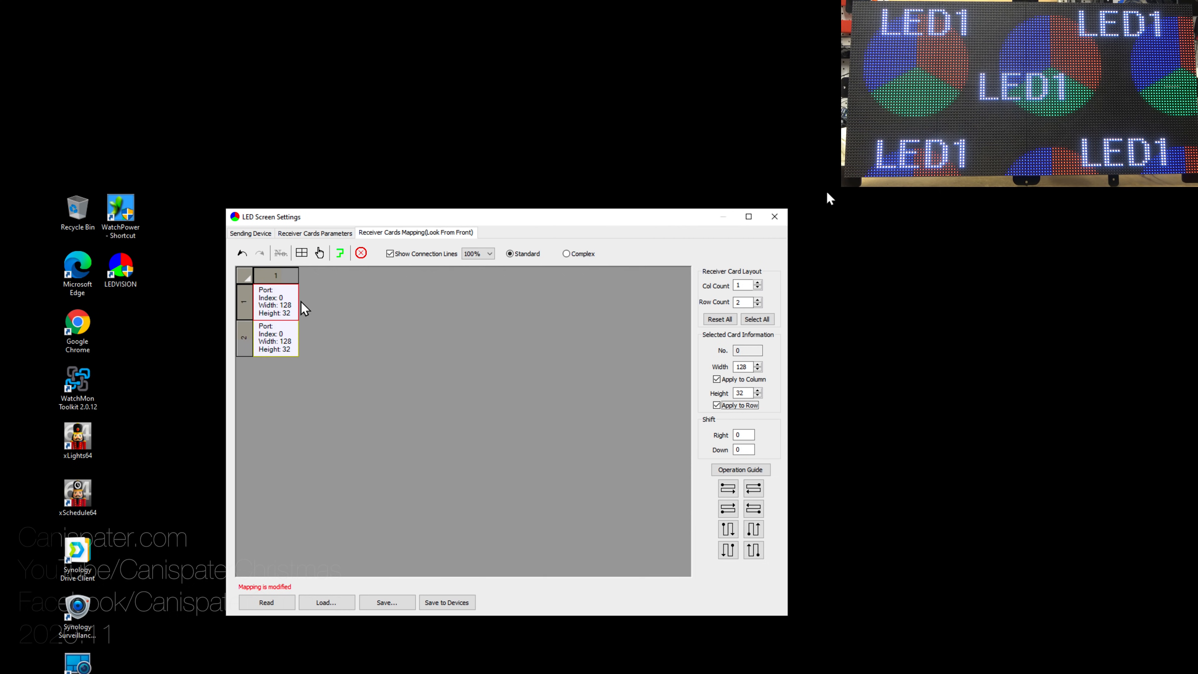
left_click(446, 604)
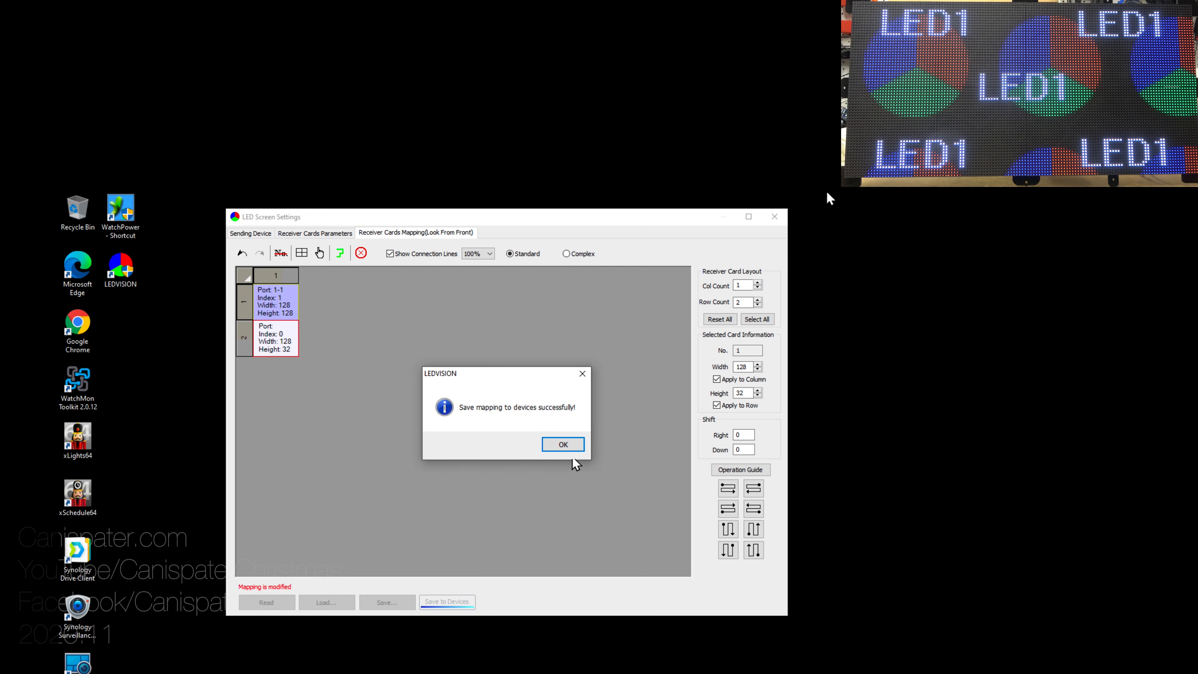
left_click(577, 445)
left_click(778, 218)
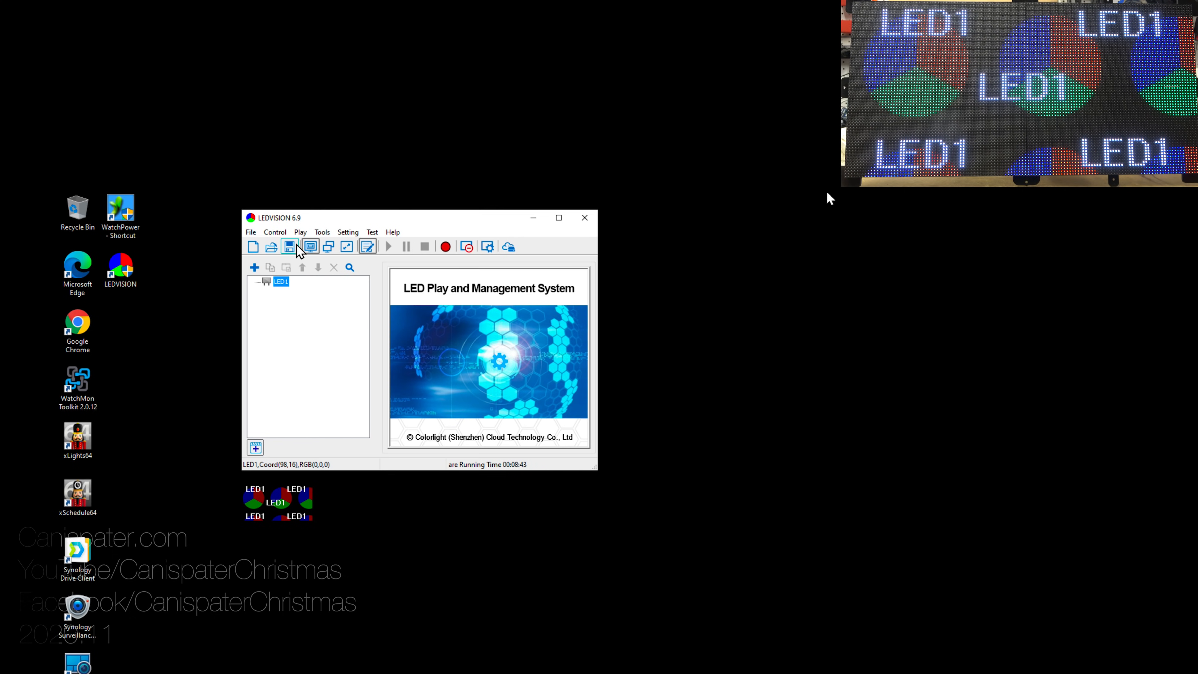
Step: Review the saved Receiver Cards Parameters and Mapping tabs, then close the settings and quit LEDVISION
left_click(275, 232)
left_click(282, 246)
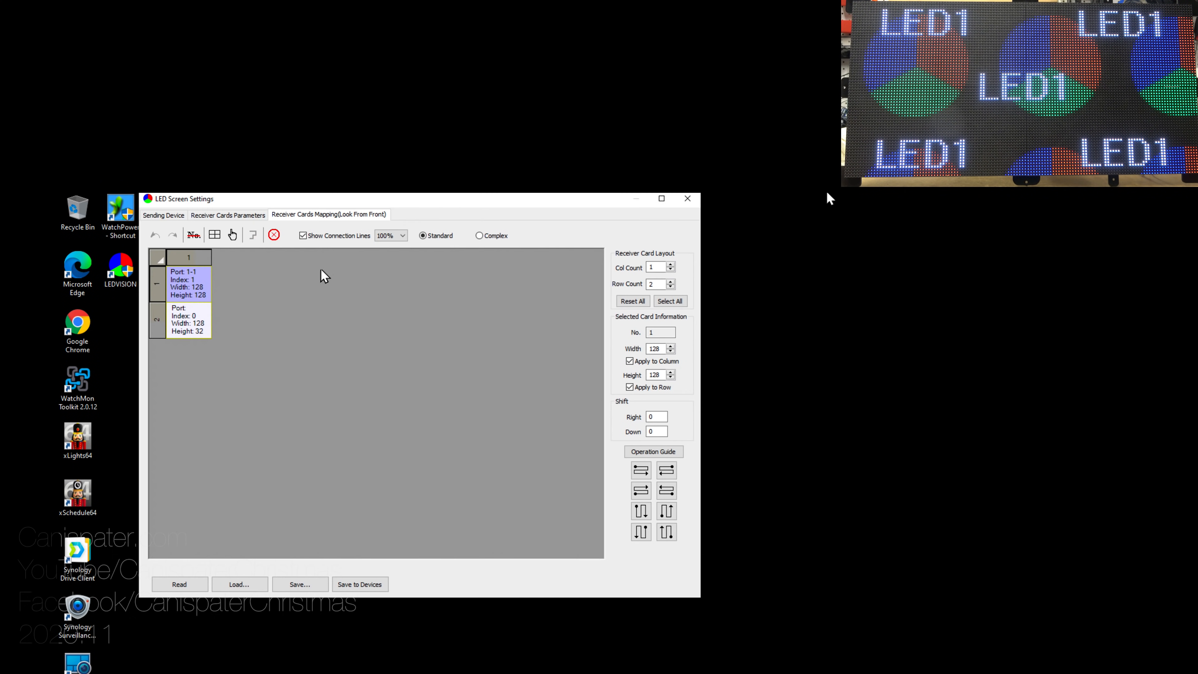
left_click(226, 215)
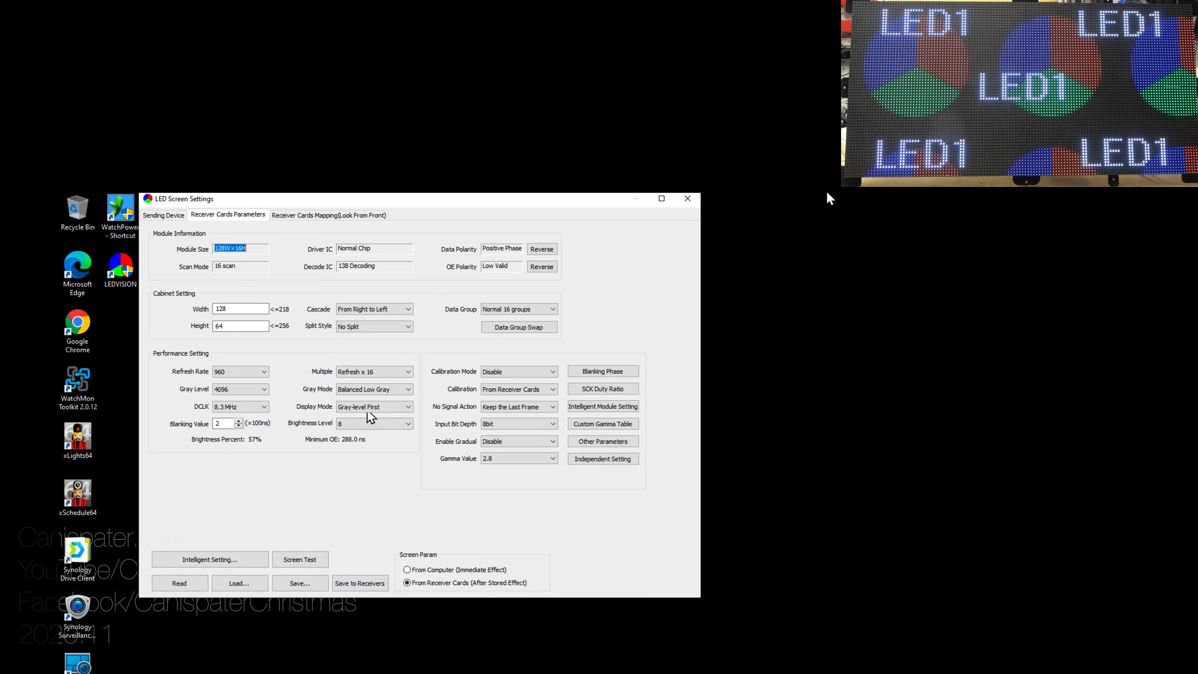
left_click(319, 216)
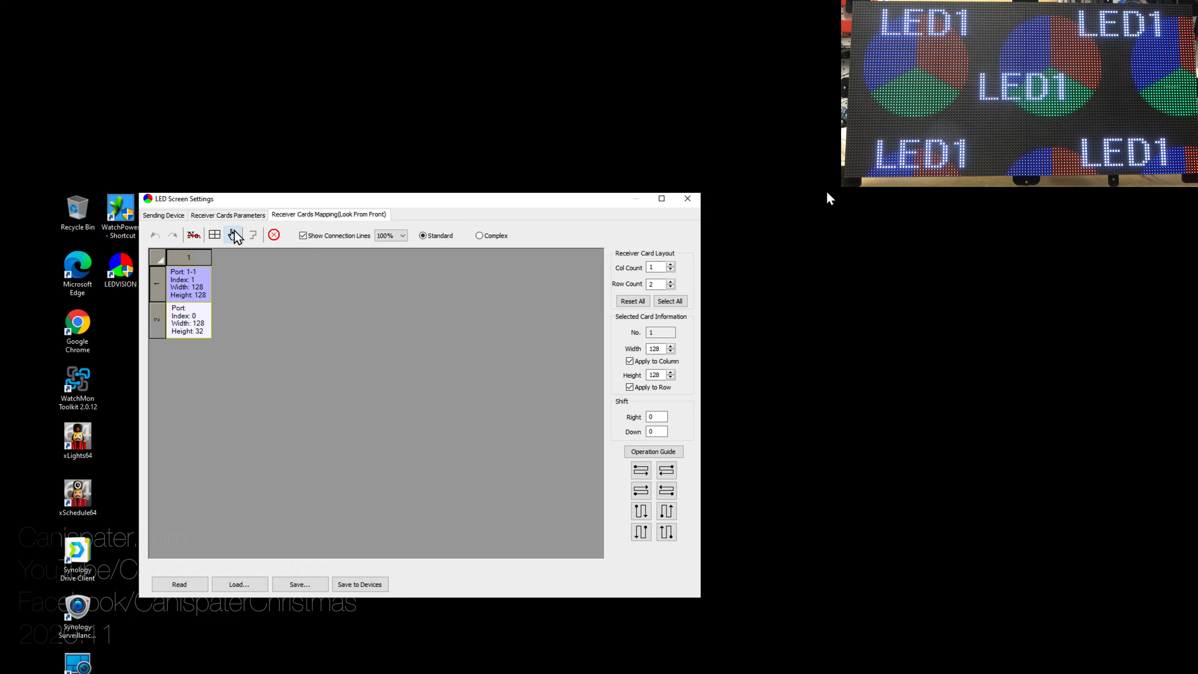
left_click(687, 198)
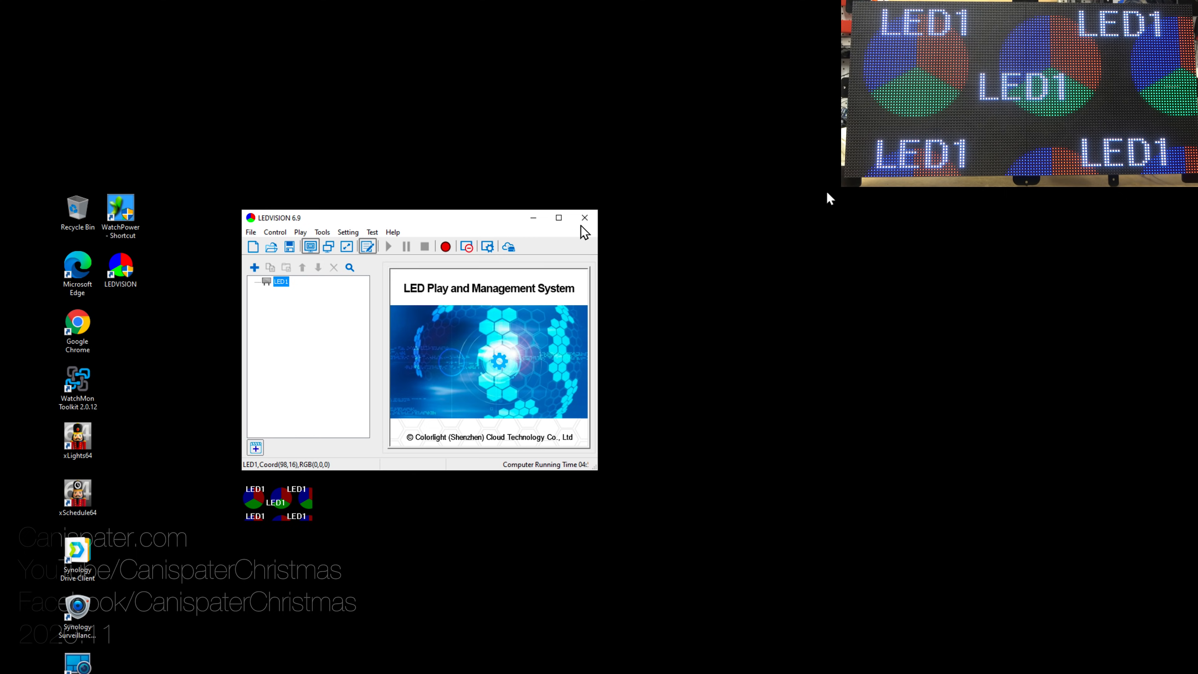
left_click(585, 218)
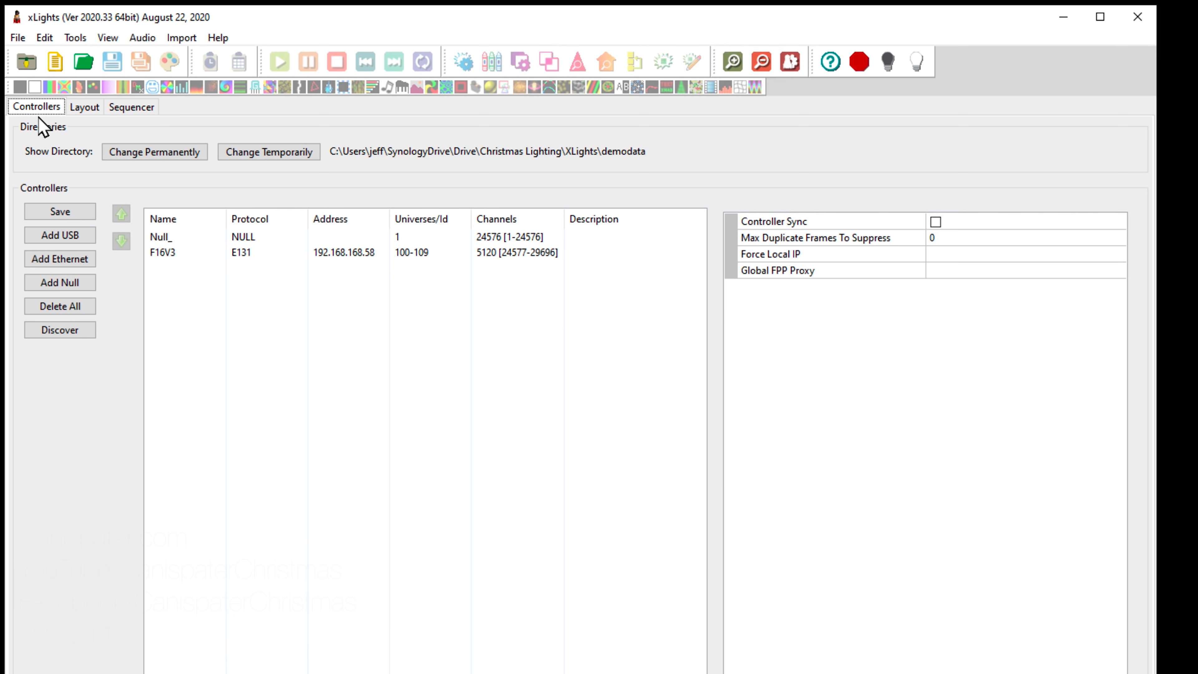
Step: Select the Null_ controller to view its 24576 channels (1–24576) for the Matrix model
left_click(162, 255)
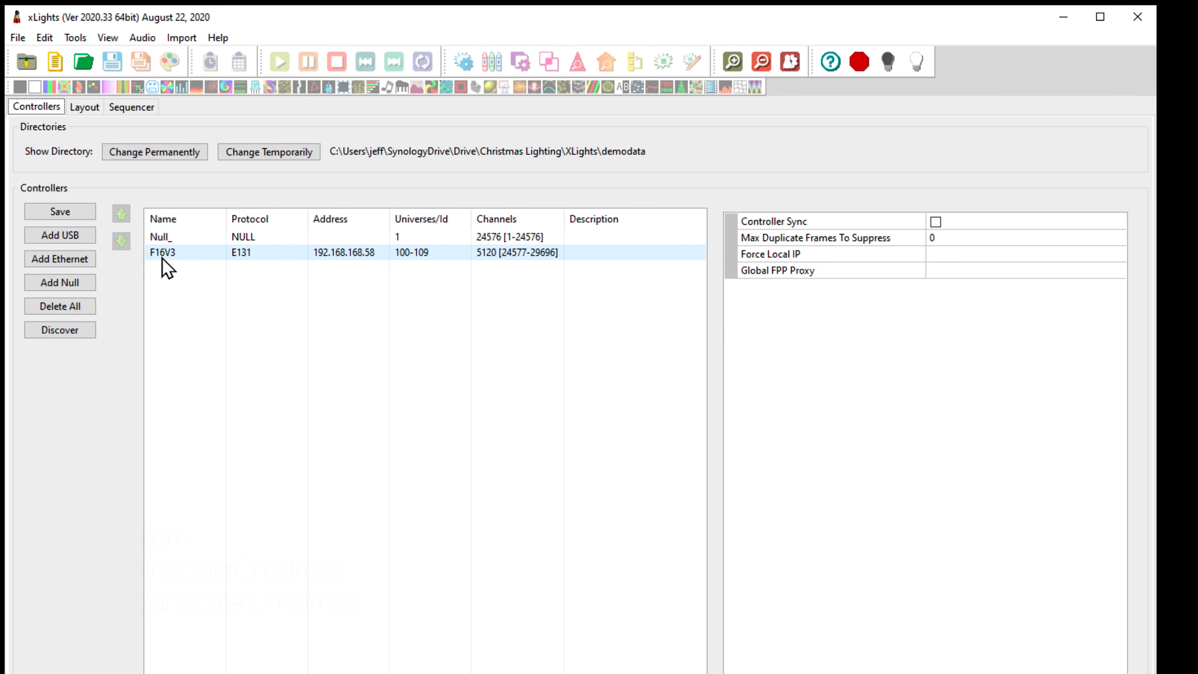
left_click(159, 238)
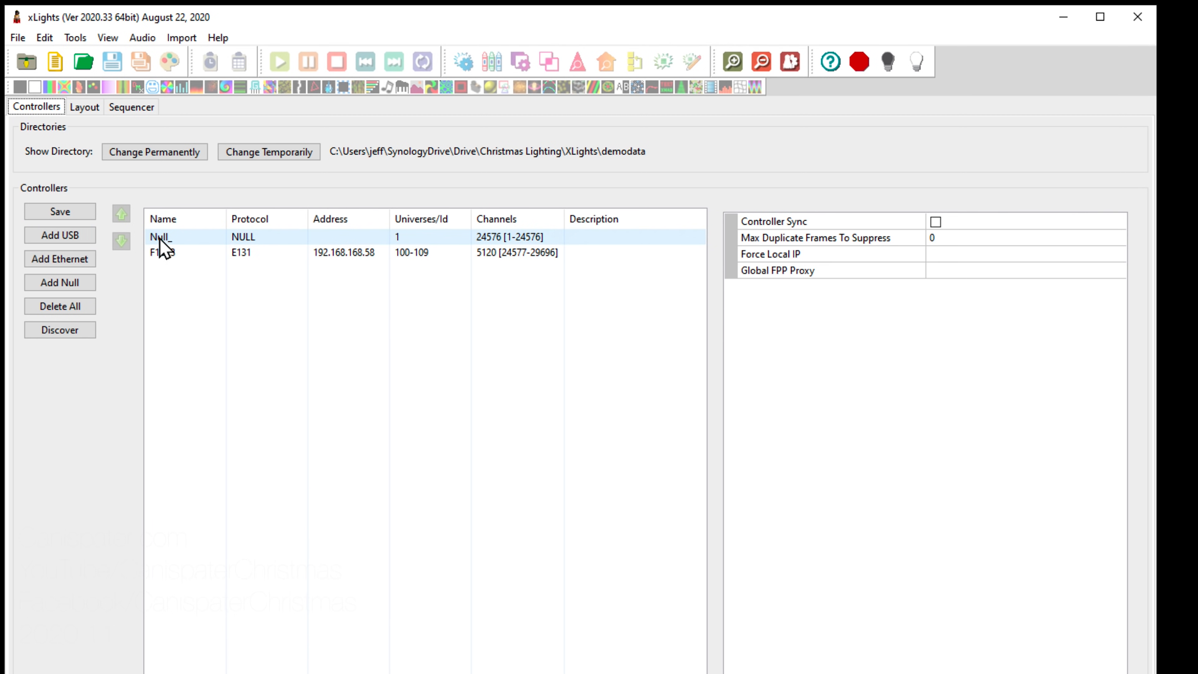
left_click(159, 238)
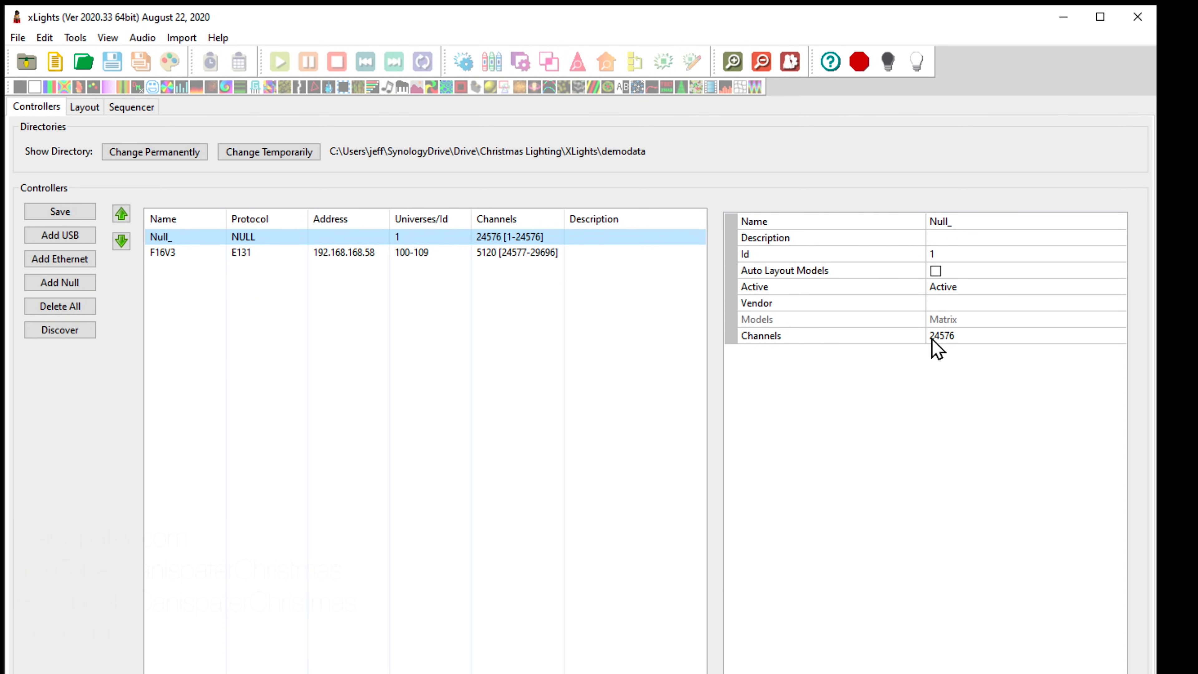
Step: Show the Matrix model's layout properties: Horizontal, 64 strings of 128 nodes, Top Left, channel 1
left_click(84, 108)
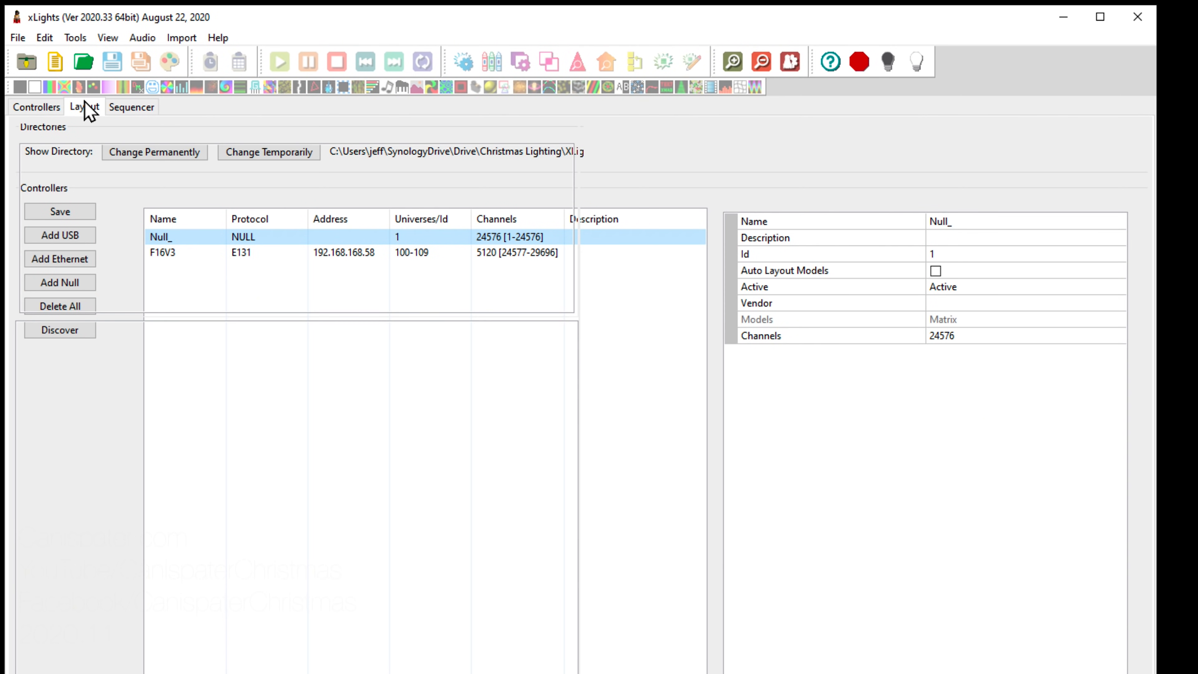
left_click(773, 268)
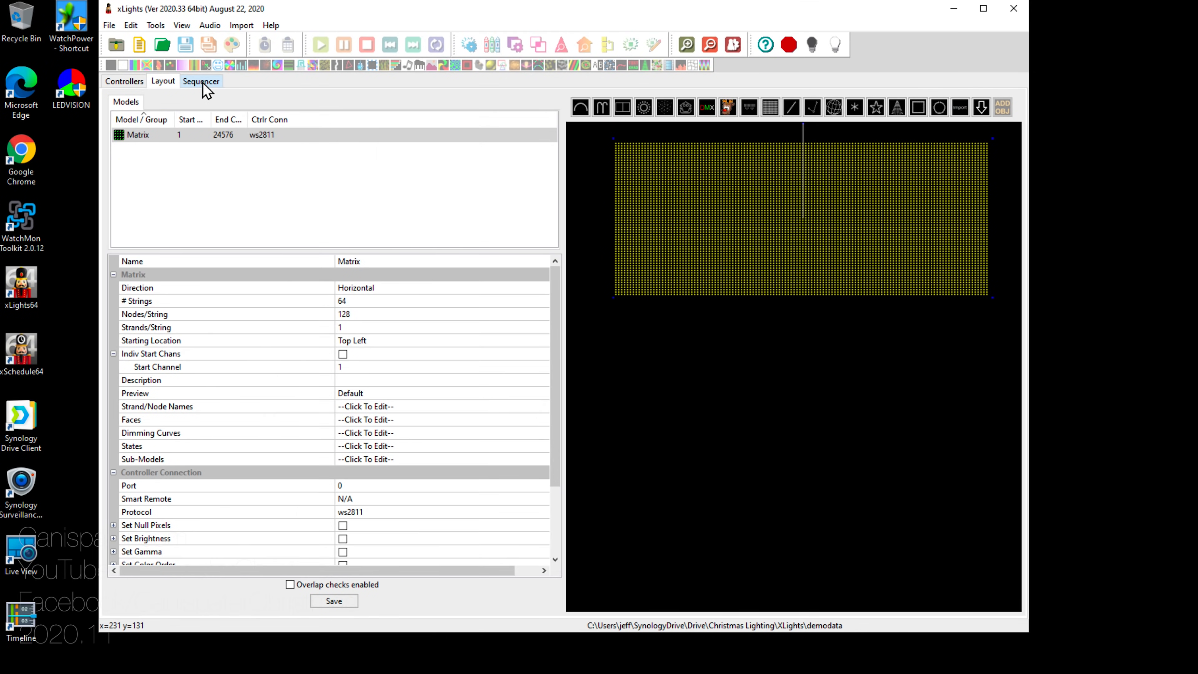
Step: Load Matrix.xsq in the sequencer, preview its Butterfly effect, then exit xLights
left_click(202, 82)
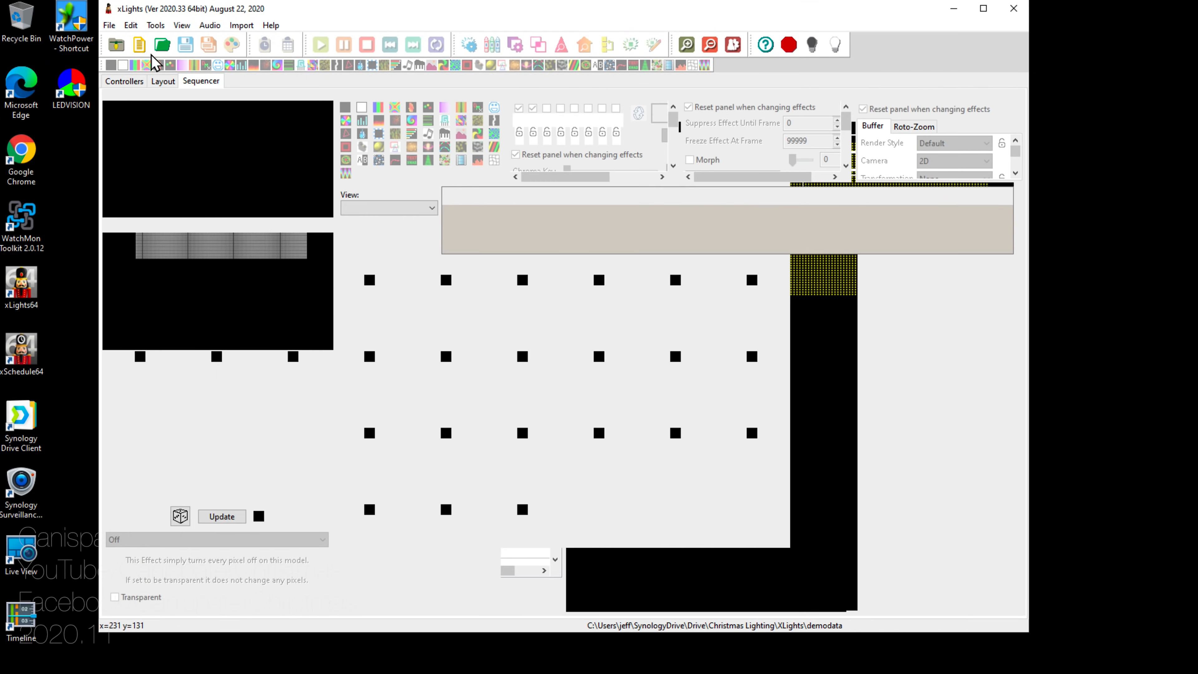
left_click(140, 45)
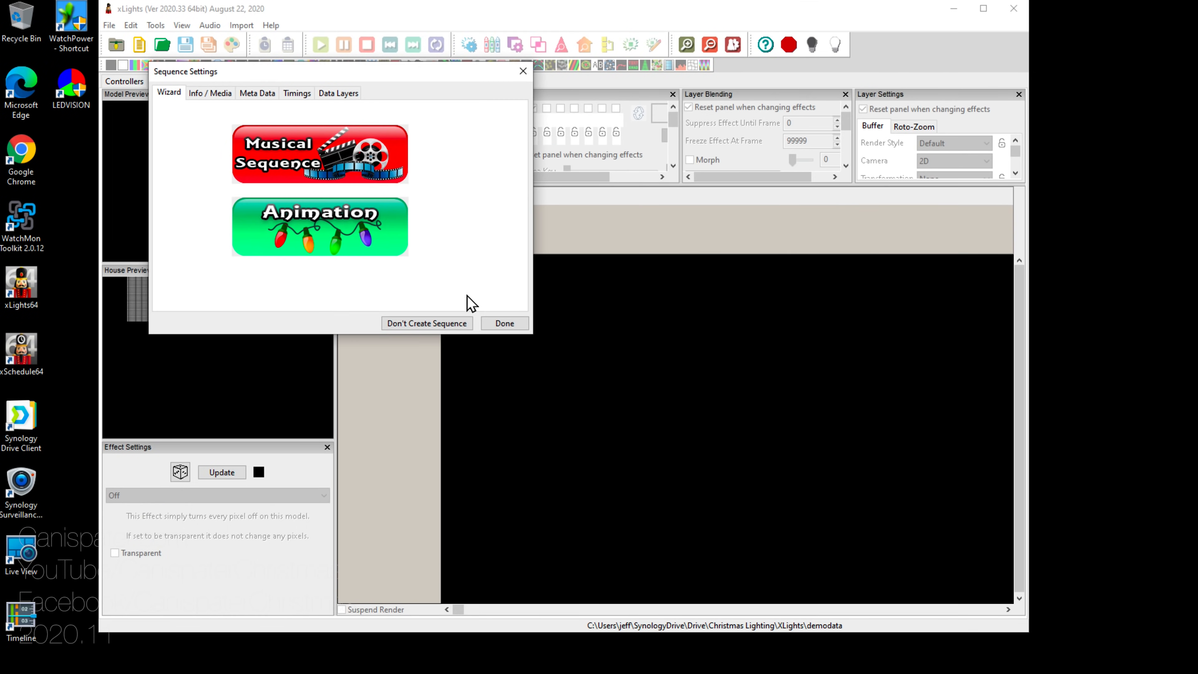
left_click(523, 71)
left_click(162, 46)
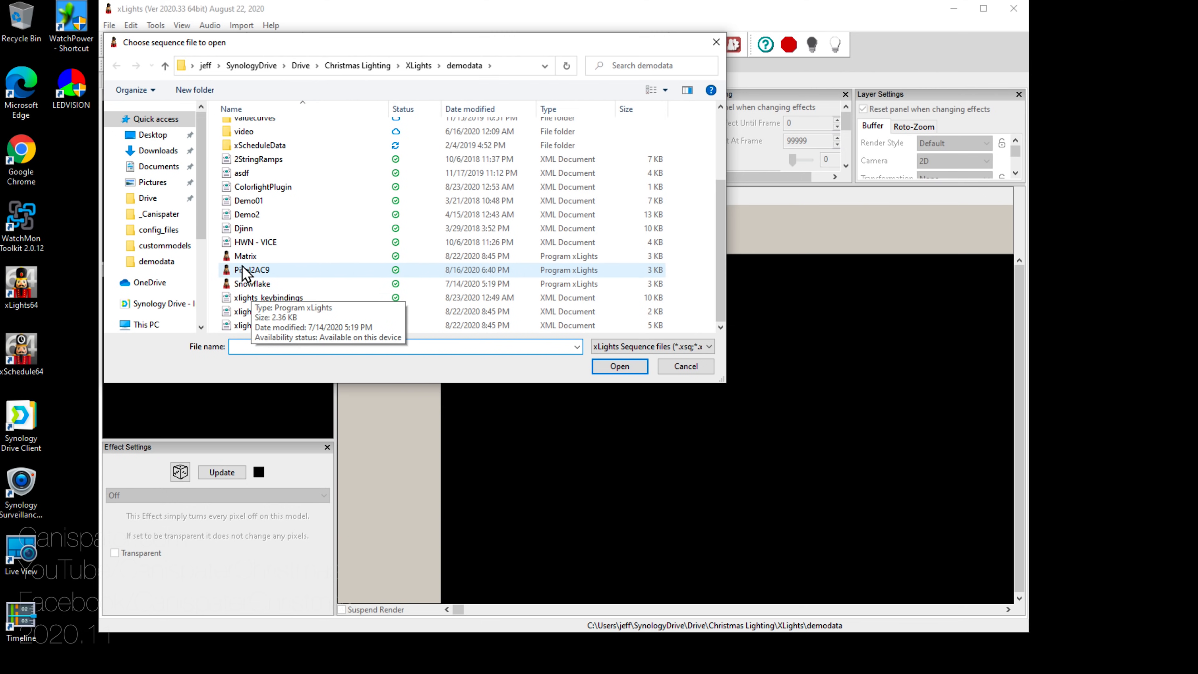
left_click(247, 256)
double_click(247, 256)
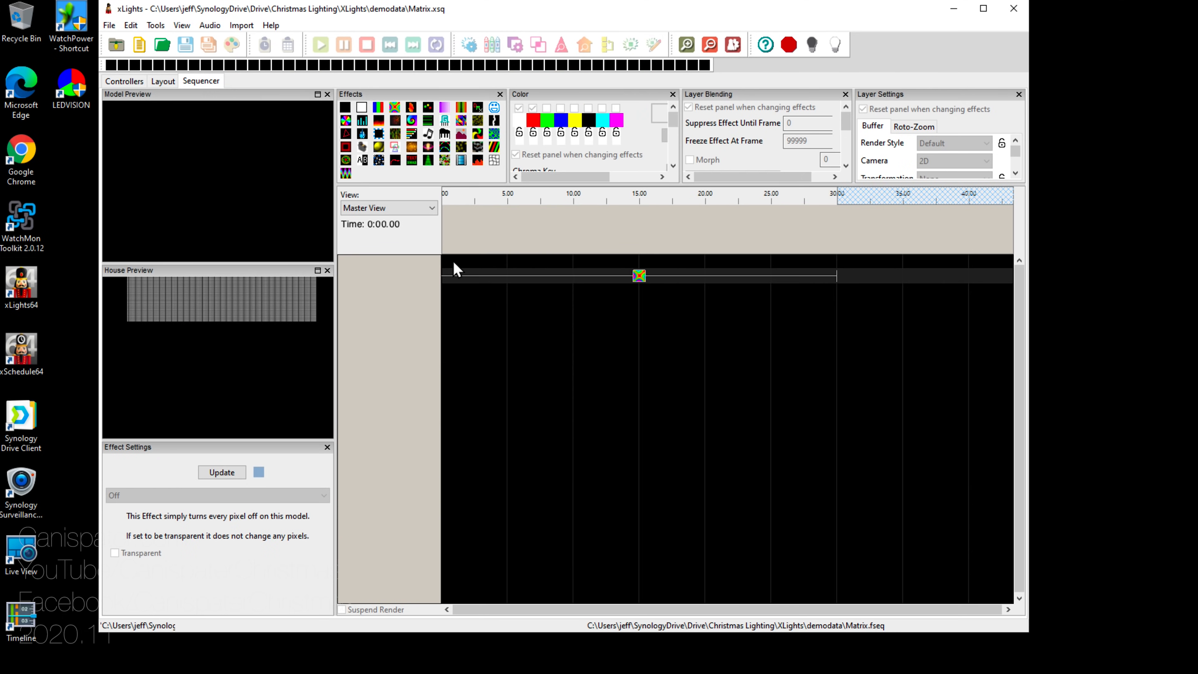
left_click(640, 277)
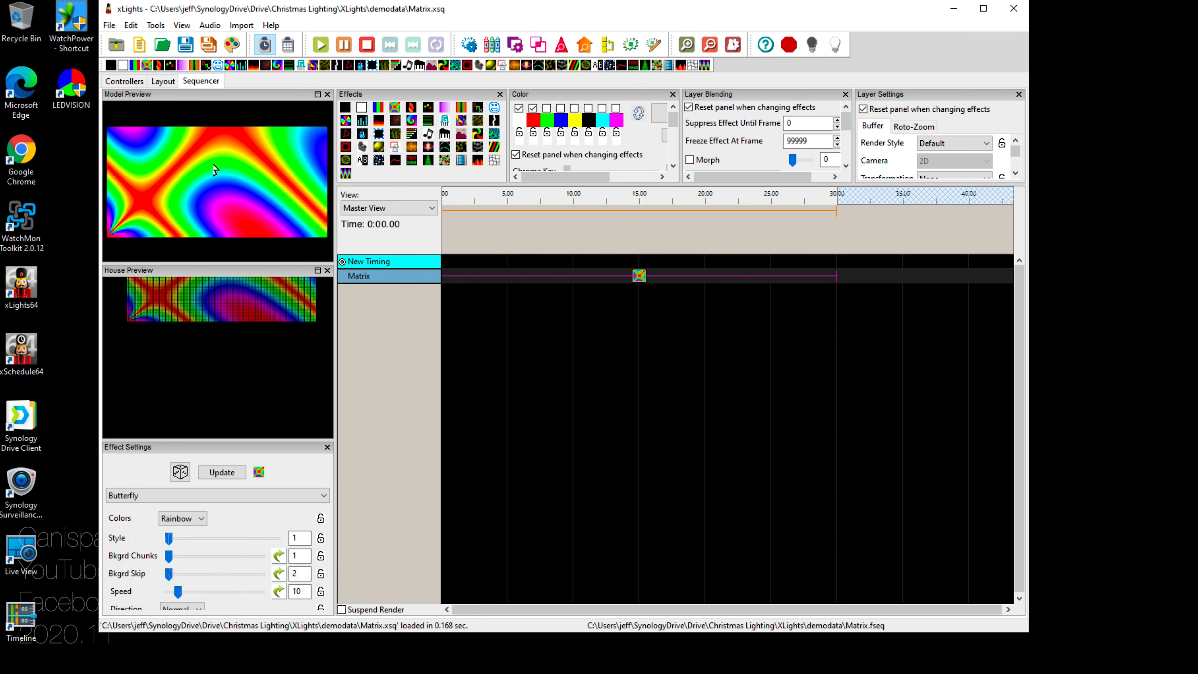
left_click(1015, 9)
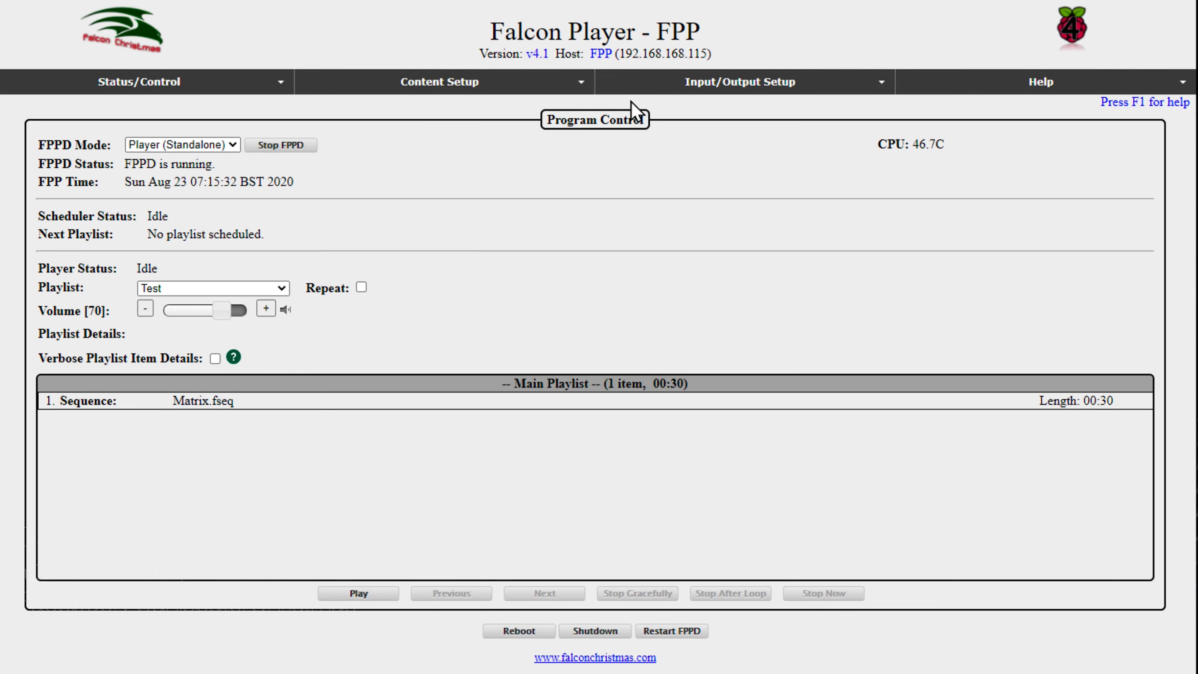
Step: Go to Channel Outputs under Input/Output Setup and show the LED Panels settings
left_click(717, 86)
left_click(718, 129)
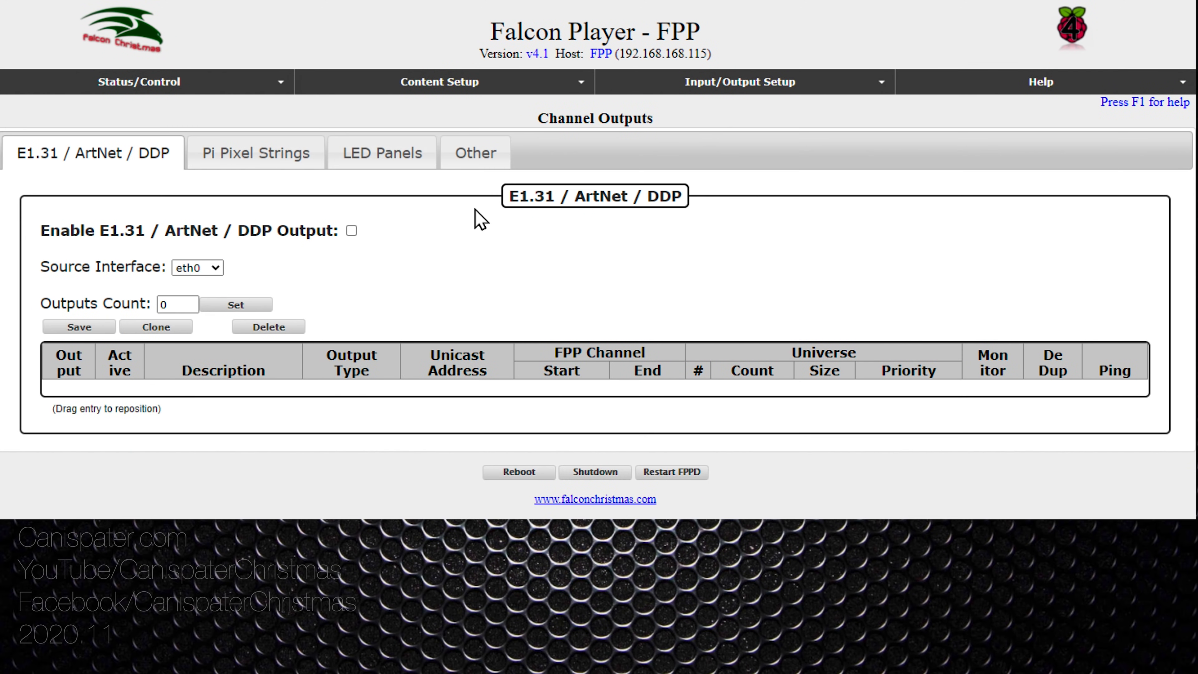
left_click(388, 156)
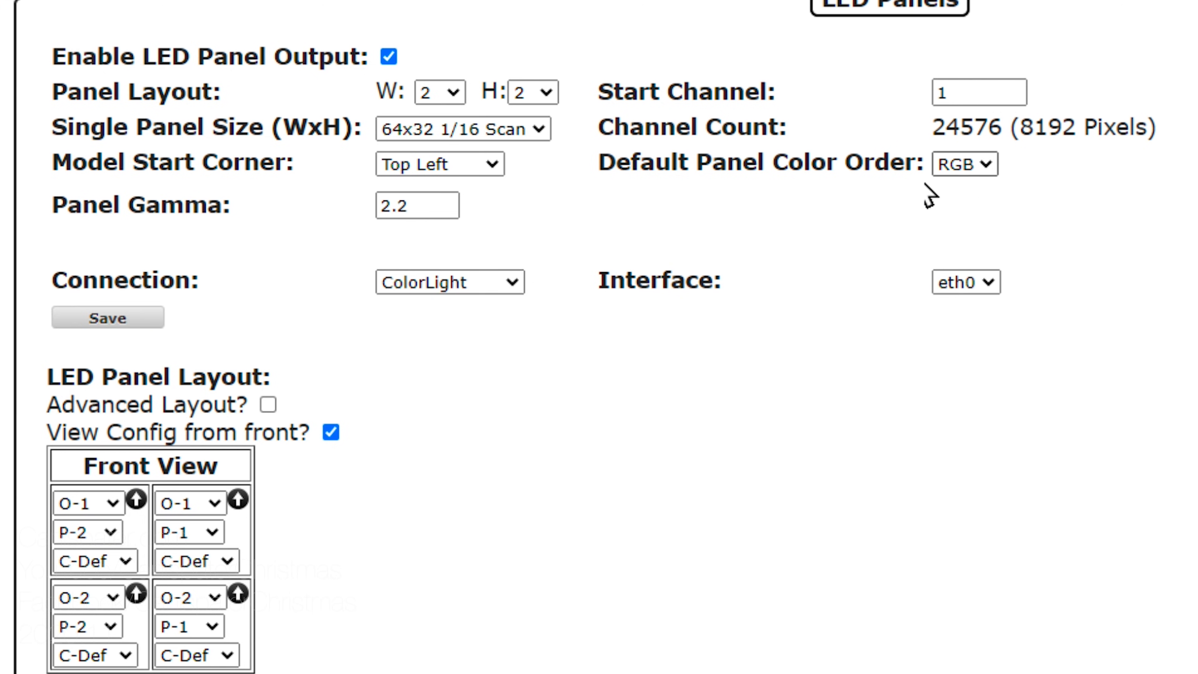
Step: Set the LED panel colour order to RGB, connection to ColorLight, and interface to eth0
left_click(985, 165)
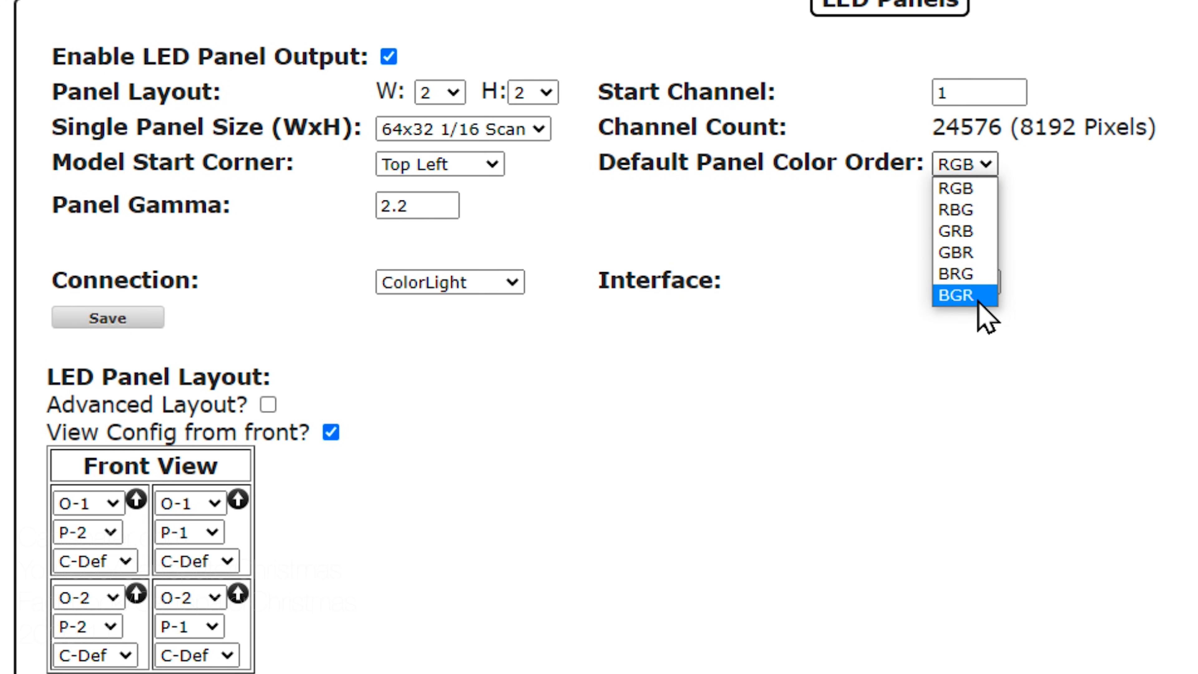
left_click(984, 164)
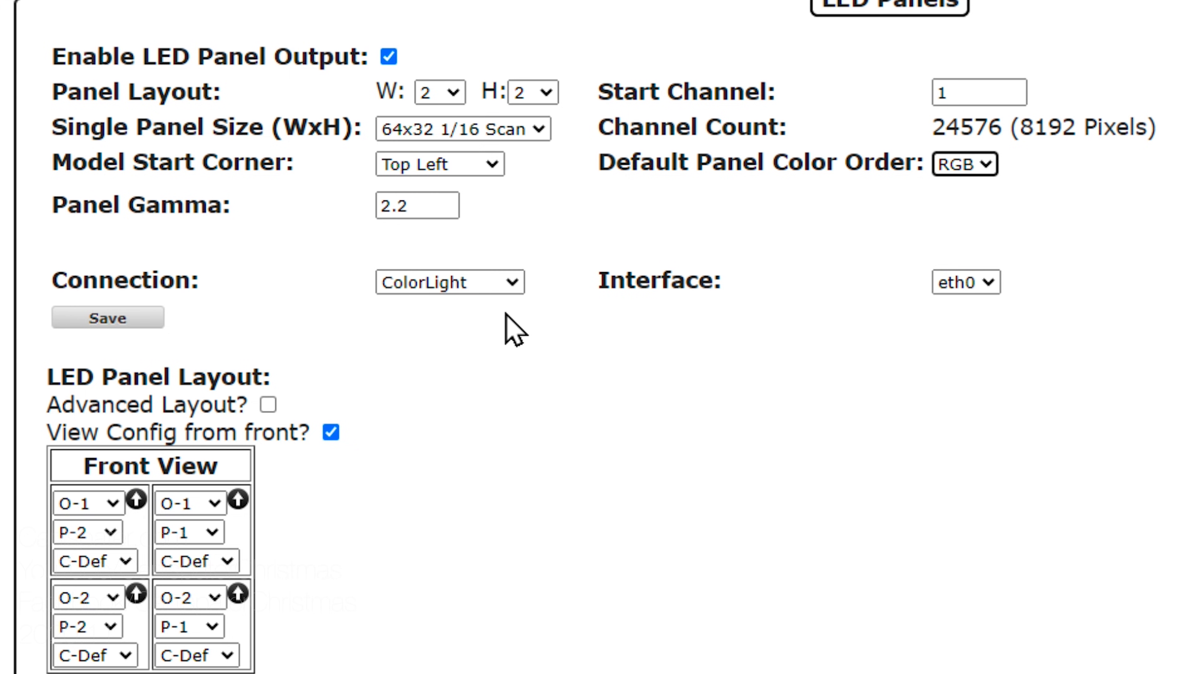
left_click(515, 284)
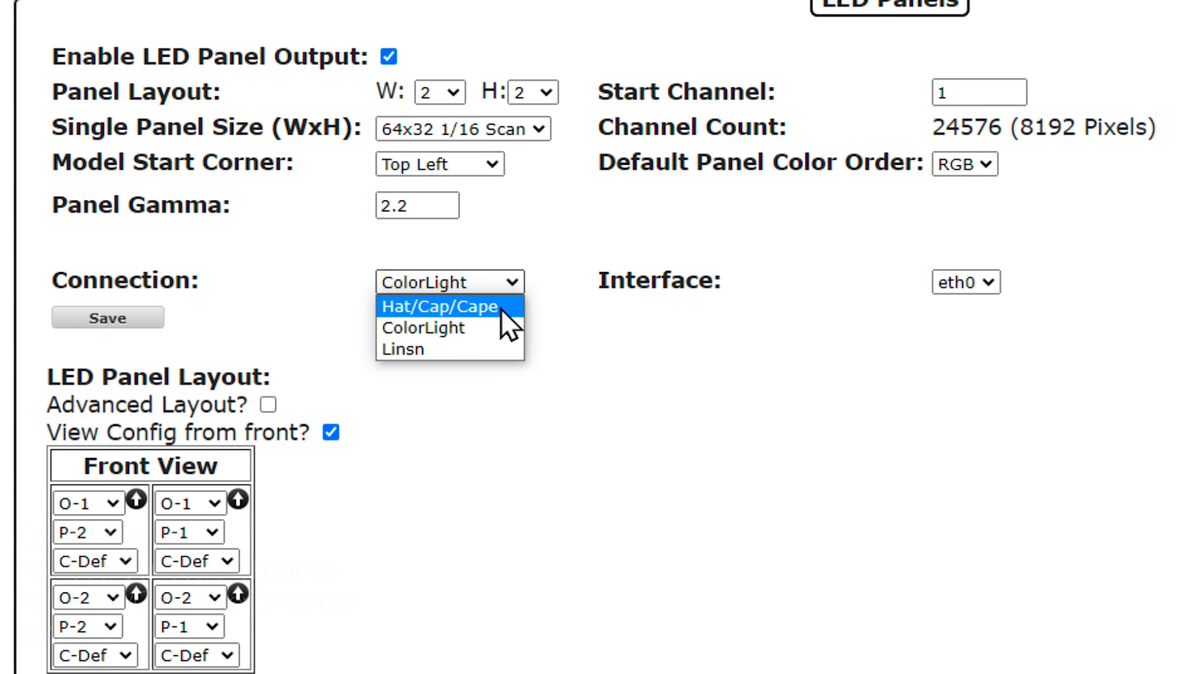
left_click(447, 313)
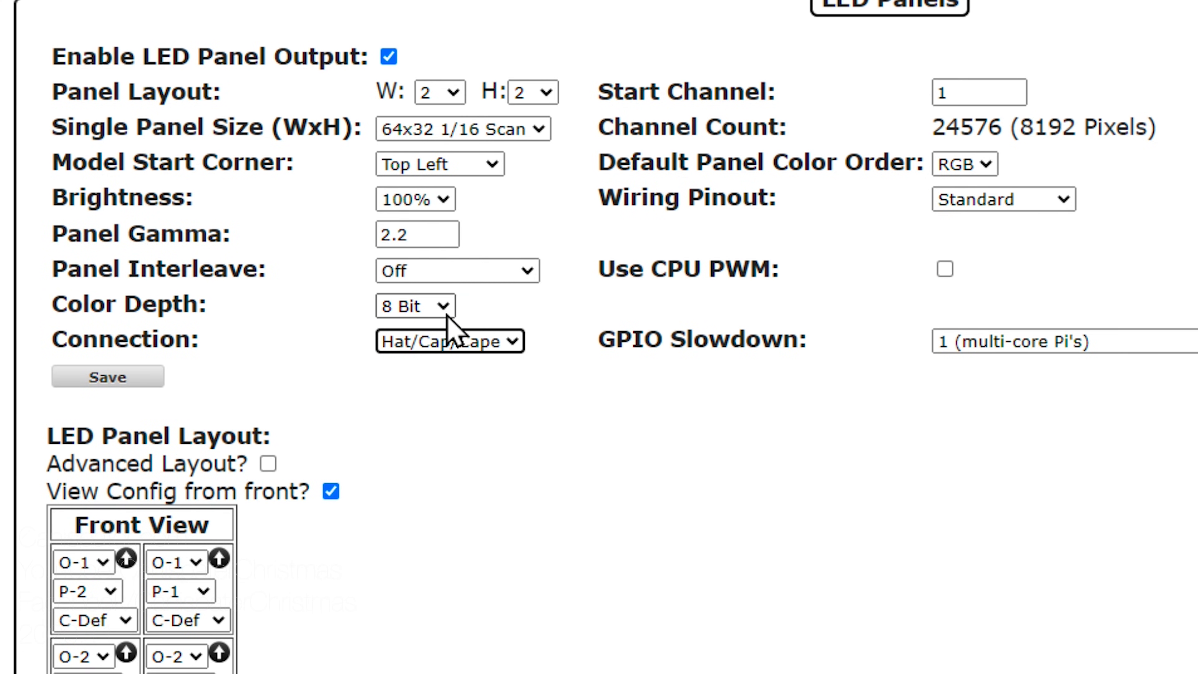
left_click(512, 345)
left_click(490, 388)
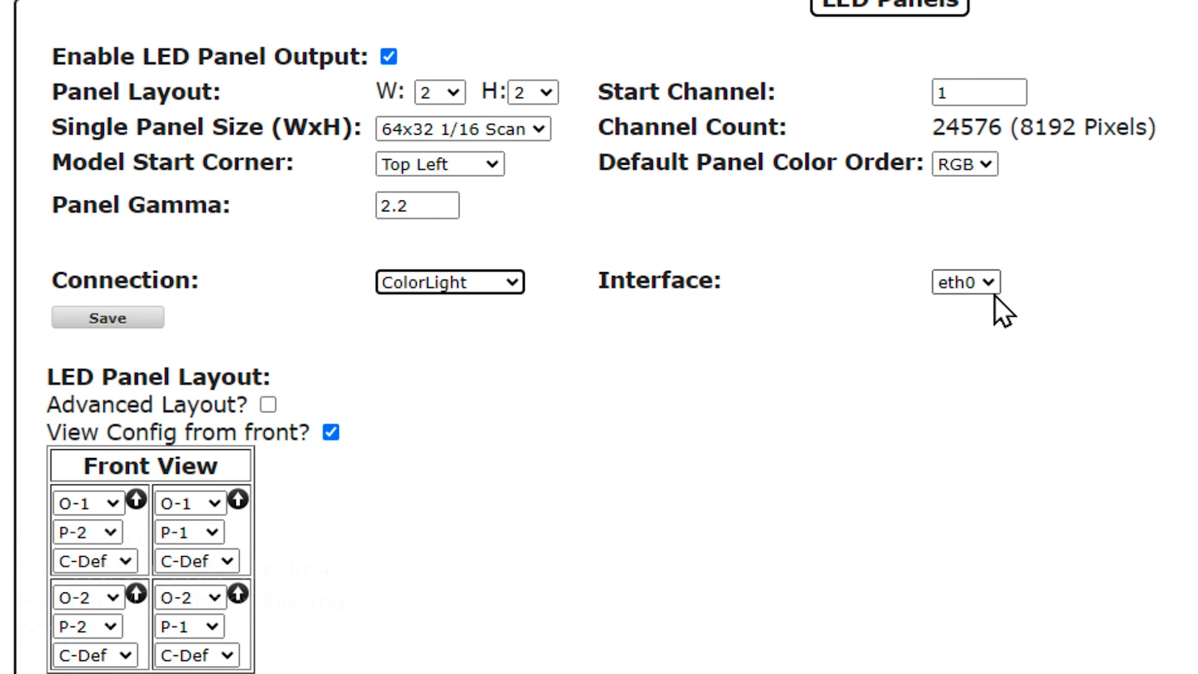
left_click(991, 283)
left_click(994, 283)
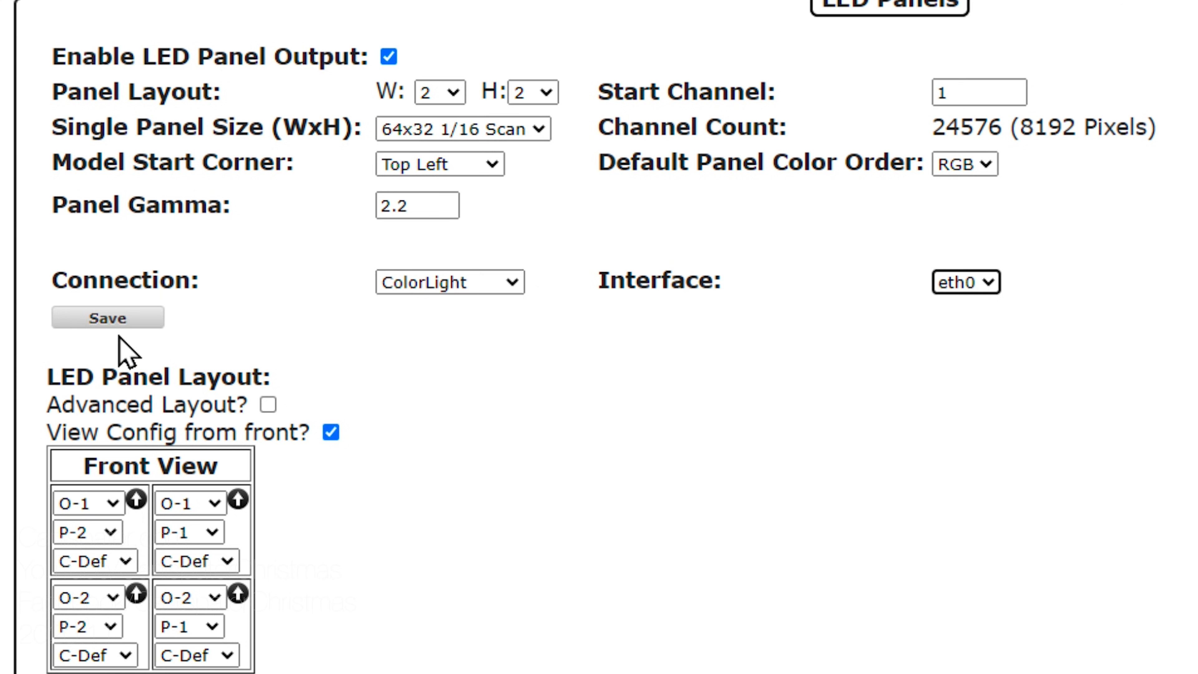
Step: Review the 2×2 panel Front View layout and save the LED Panels output settings
scroll(124, 350, "down", 3)
scroll(123, 351, "down", 5)
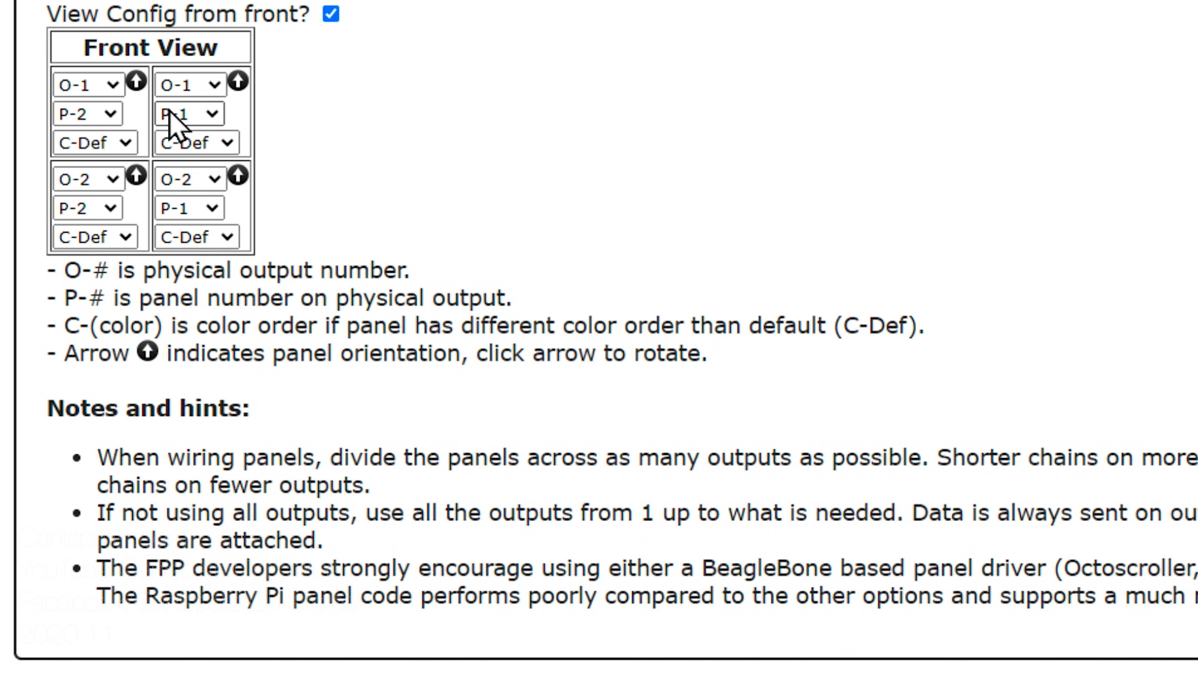
scroll(396, 107, "up", 8)
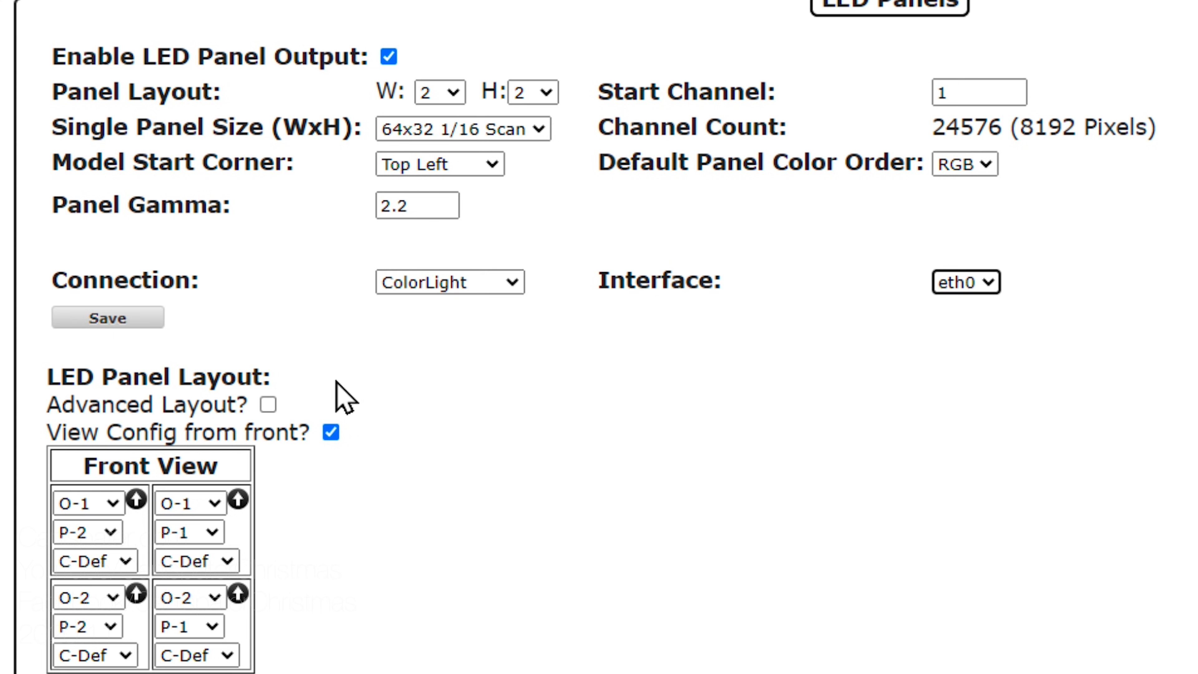
scroll(455, 556, "down", 8)
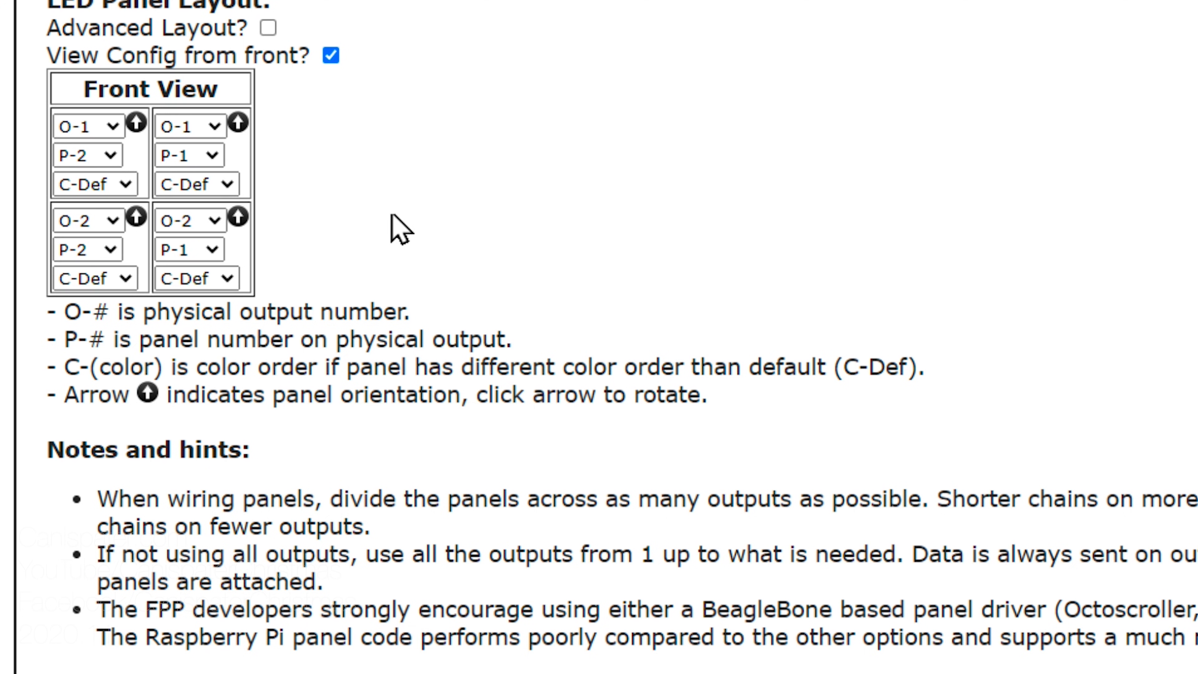
scroll(415, 195, "up", 3)
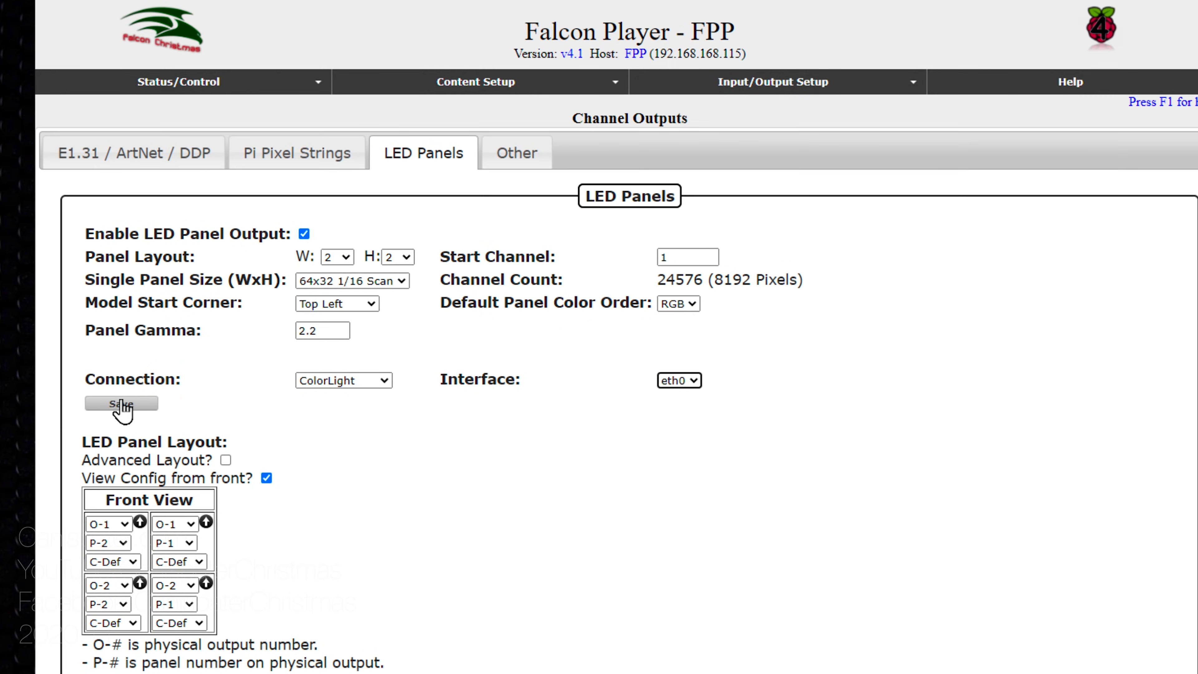
left_click(121, 405)
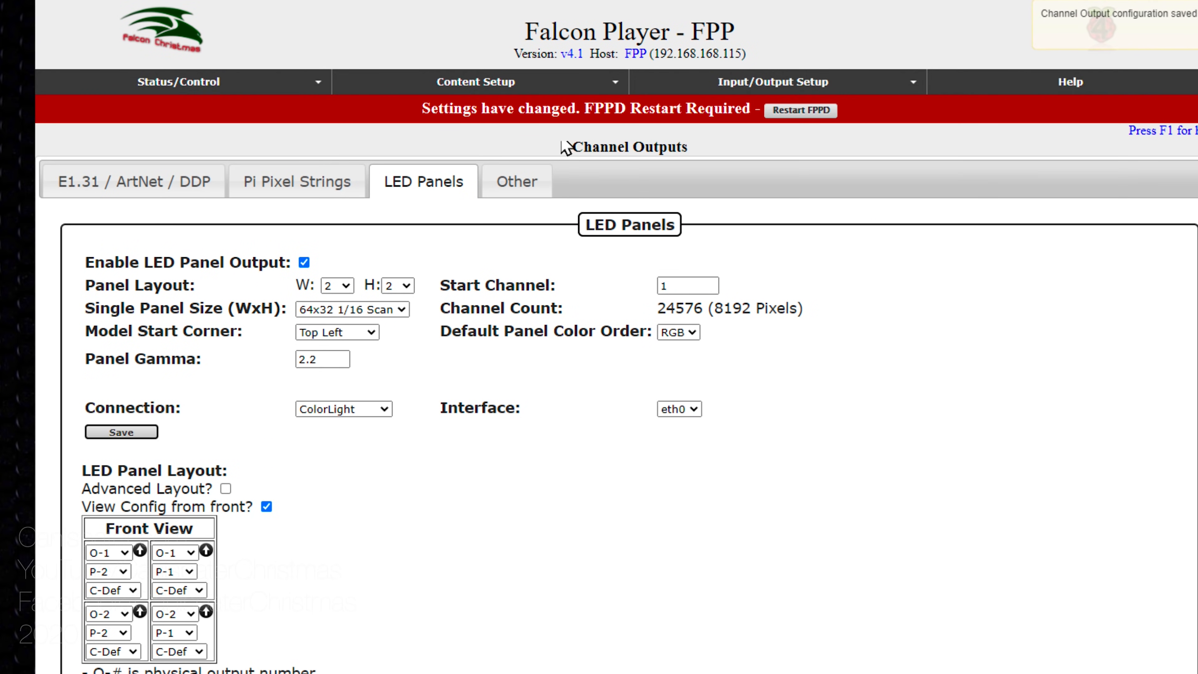
Step: Restart FPPD, play the Test playlist's Matrix.fseq from the Status Page, then stop it
left_click(813, 111)
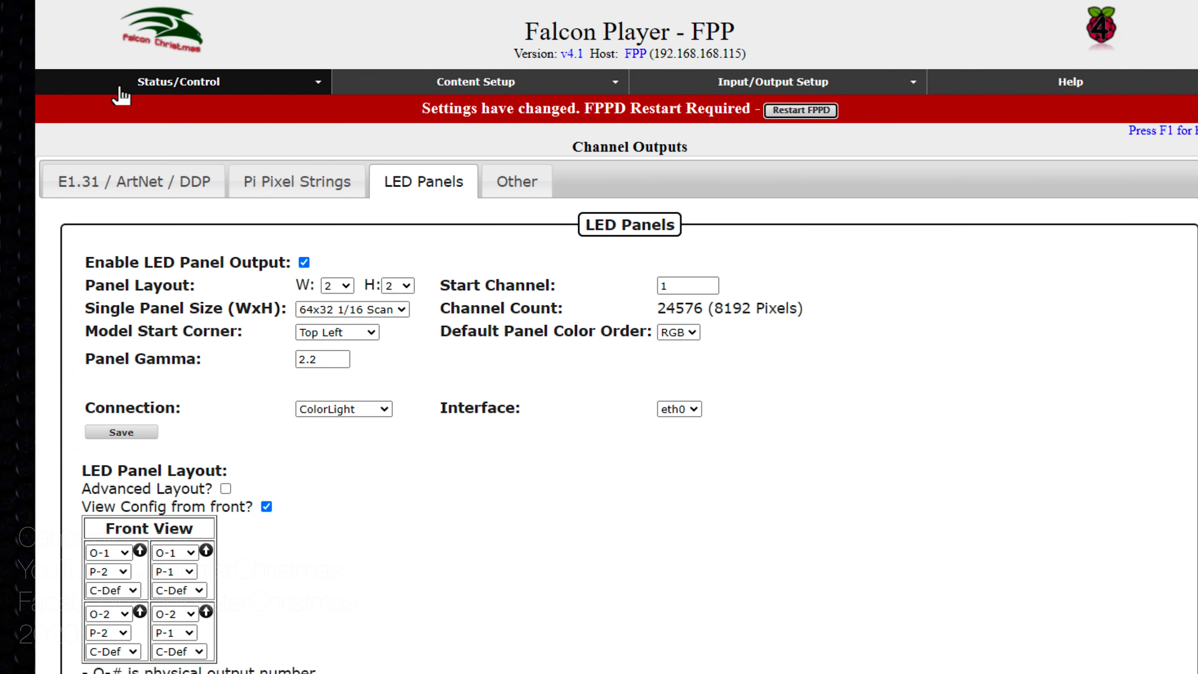
left_click(183, 92)
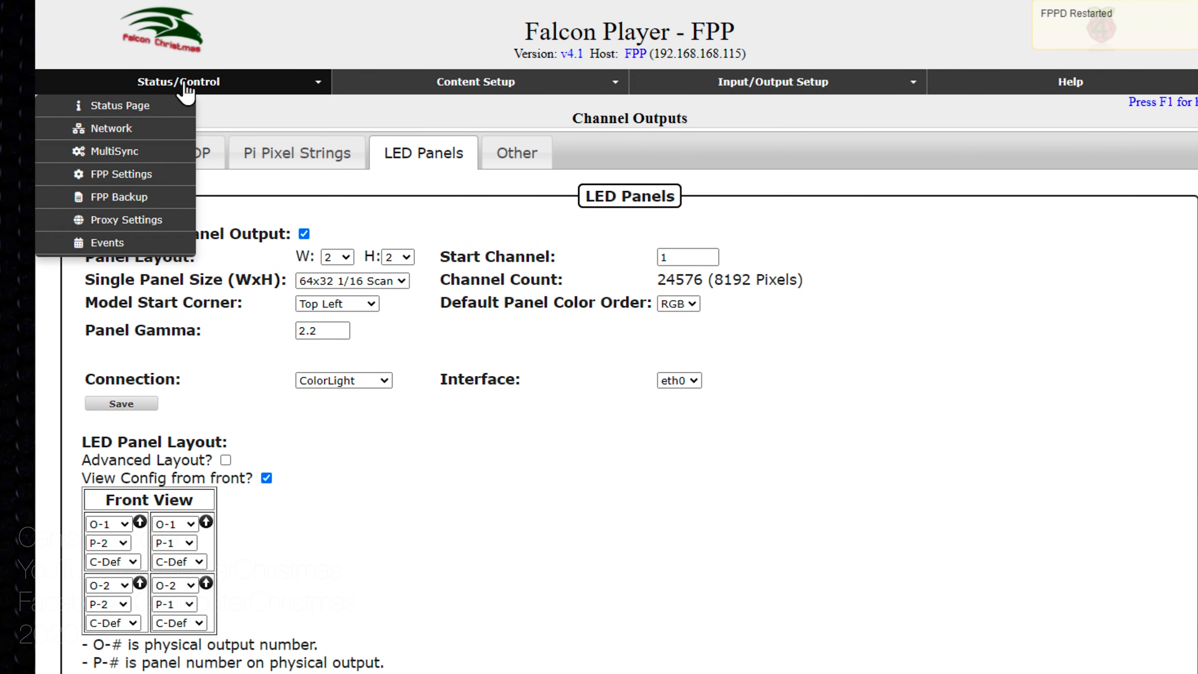
left_click(164, 107)
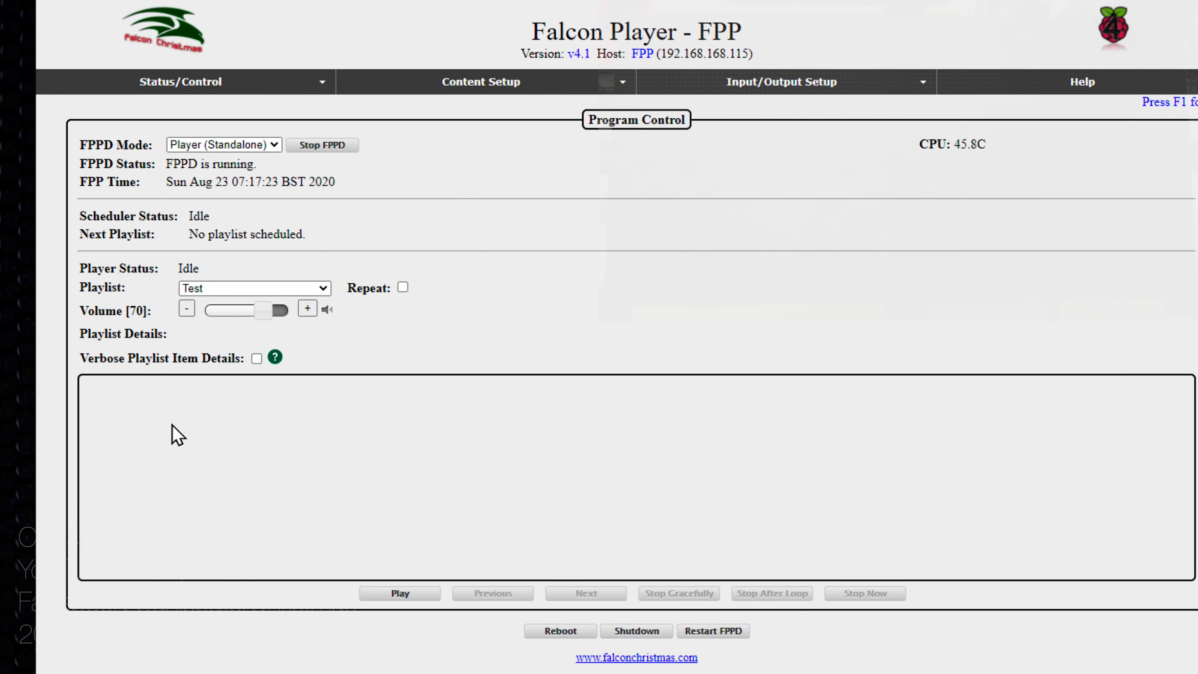
left_click(391, 595)
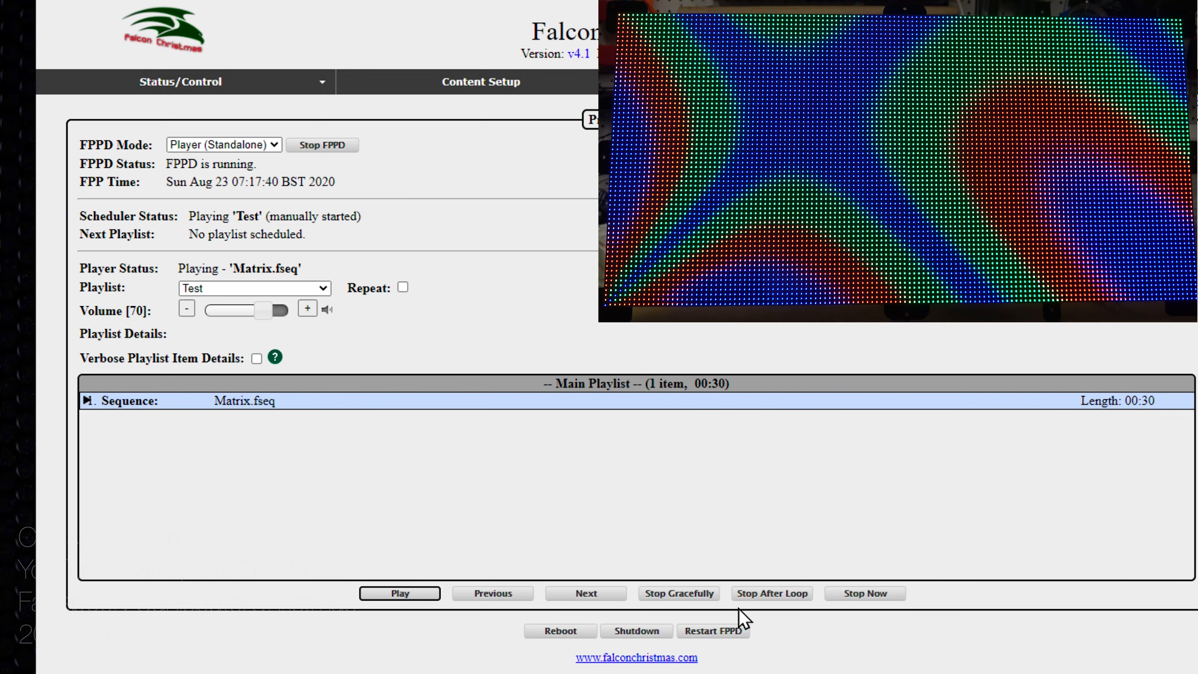
left_click(857, 596)
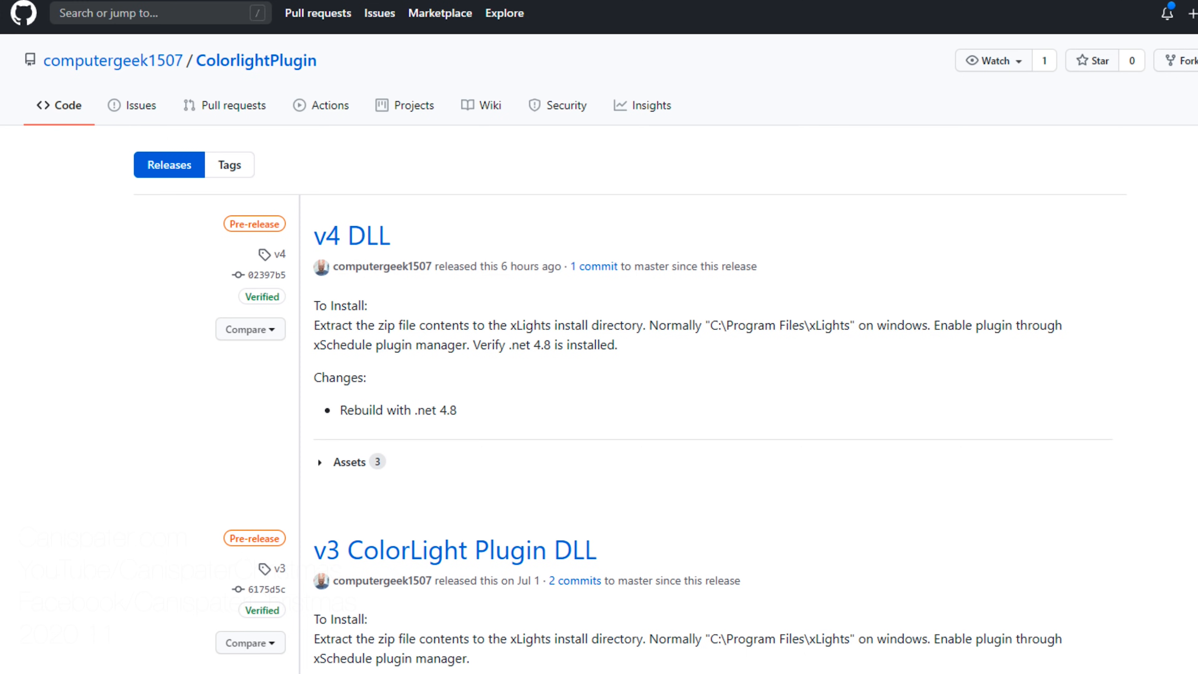
key("super+e")
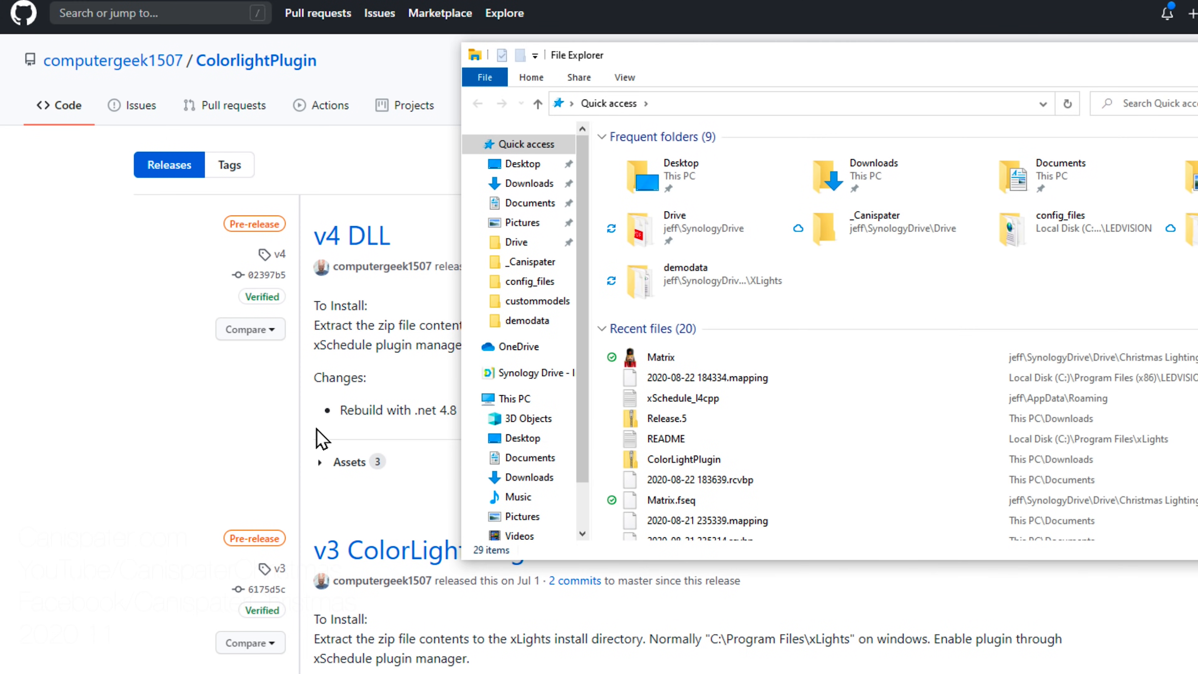
left_click_drag(723, 71, 394, 51)
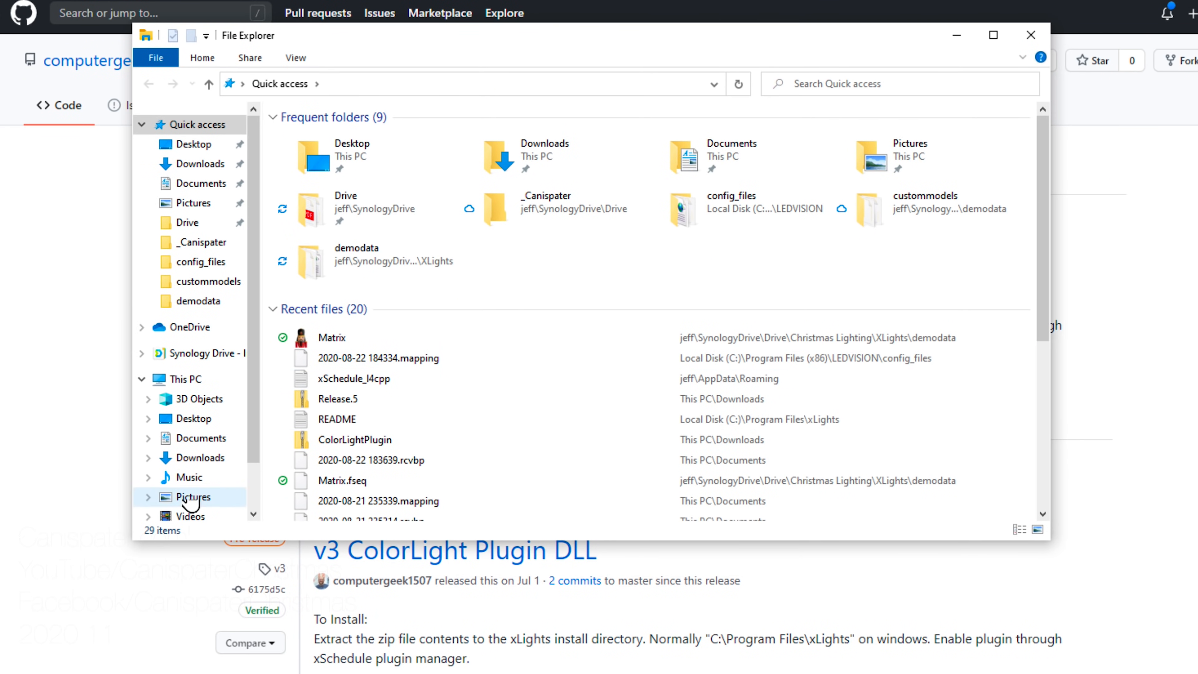
scroll(179, 425, "down", 1)
left_click(187, 465)
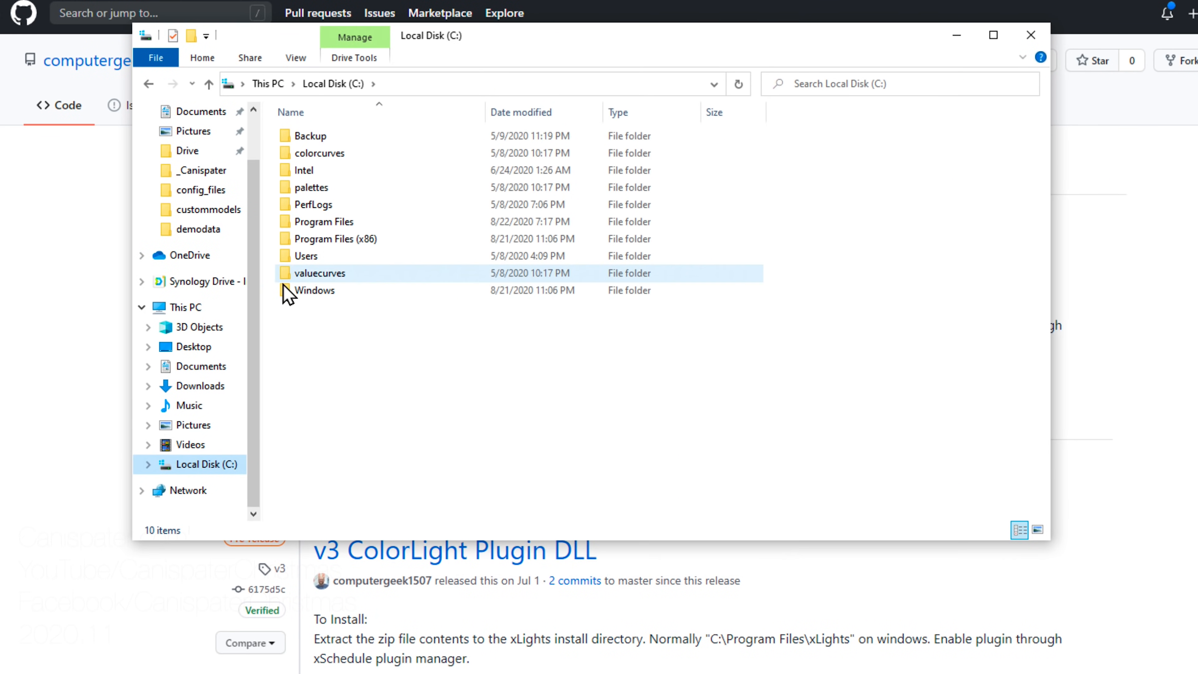
double_click(328, 222)
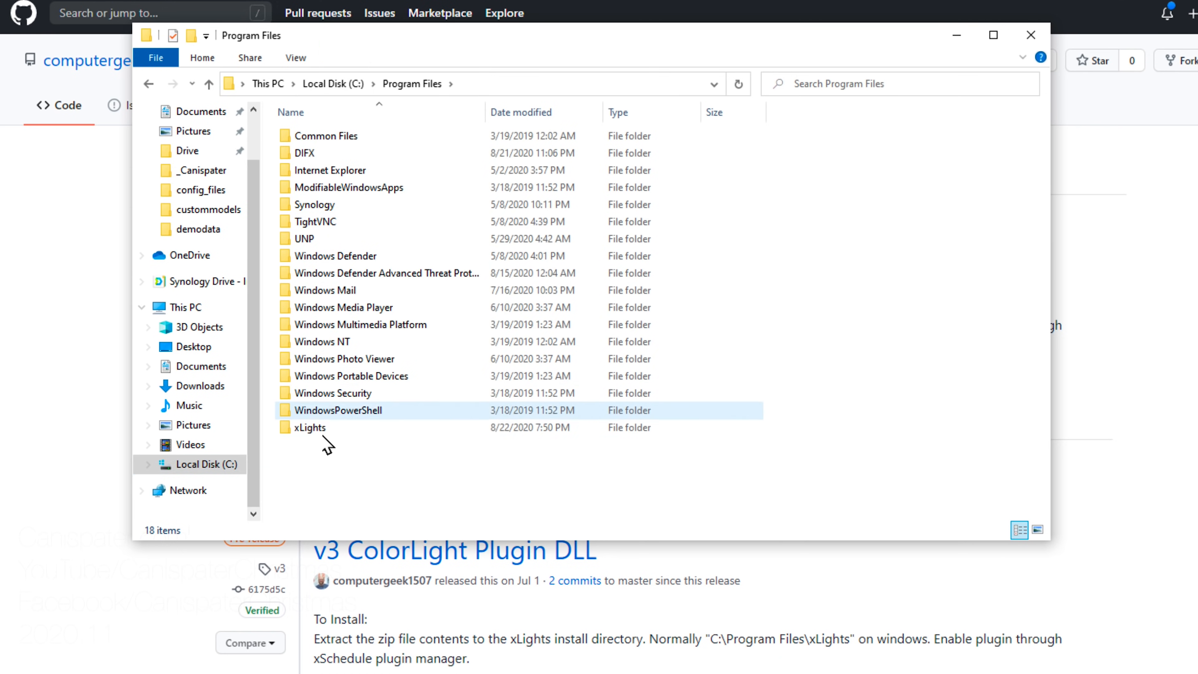
double_click(309, 432)
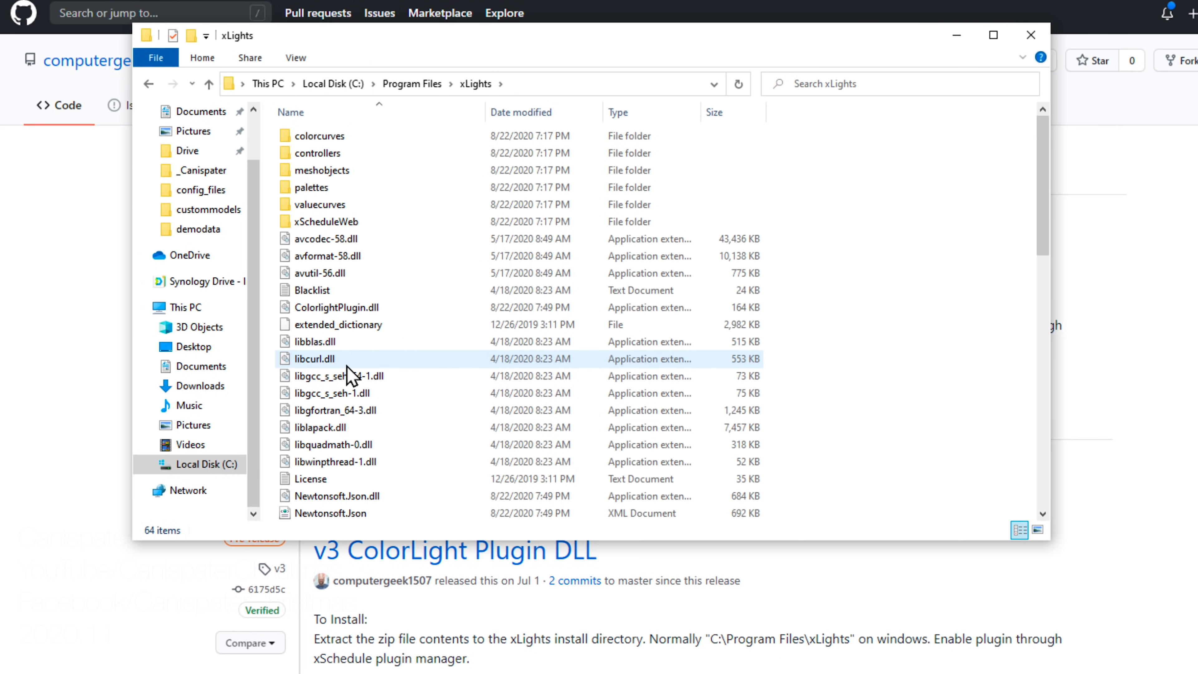
scroll(348, 376, "down", 5)
scroll(348, 376, "up", 2)
scroll(349, 375, "down", 4)
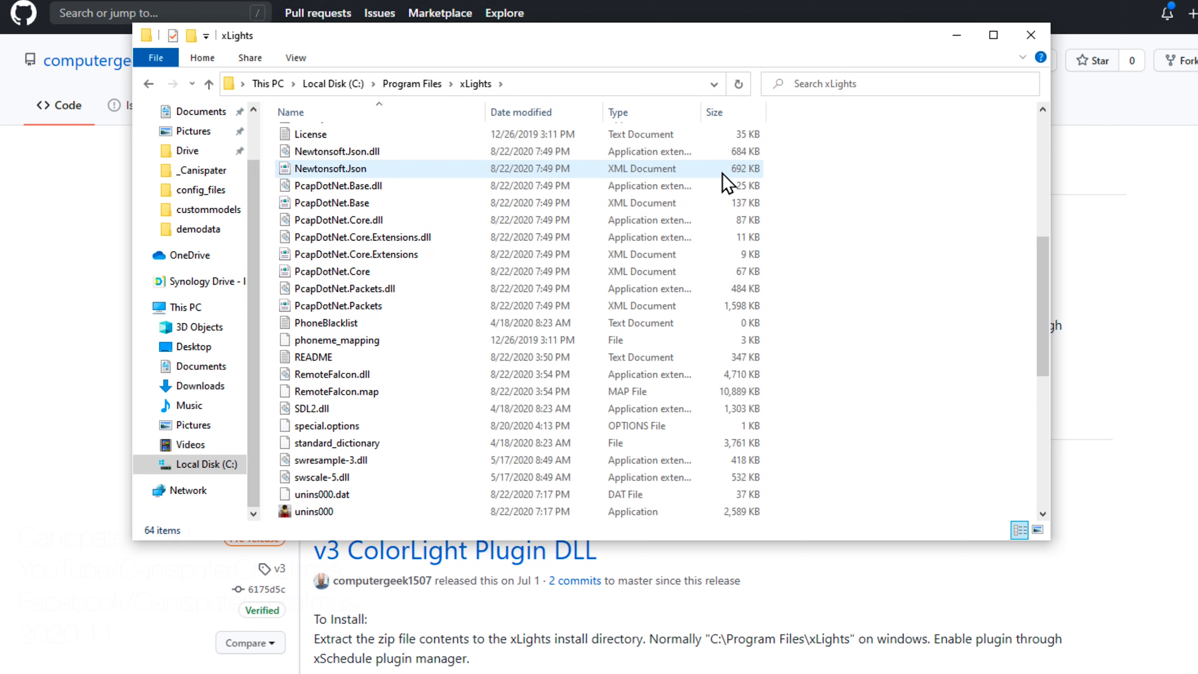
left_click(1031, 36)
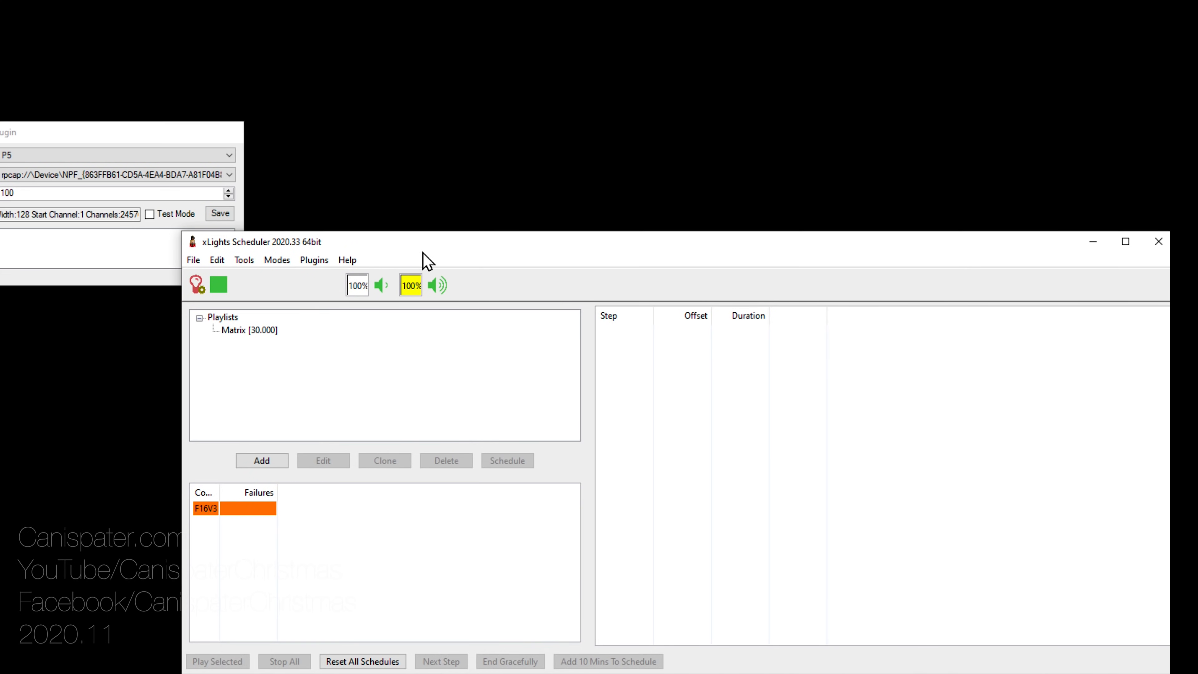
Step: Move the Scheduler window aside and open the Colorlight Plugin settings
left_click_drag(423, 253, 362, 201)
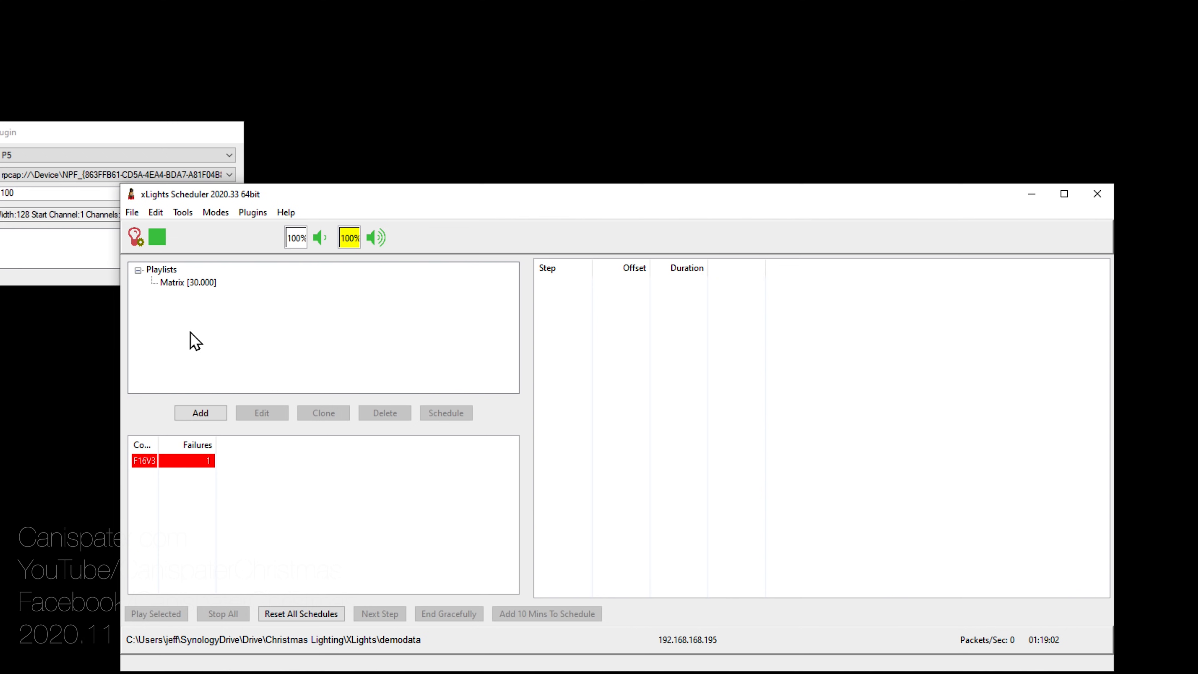
left_click(251, 213)
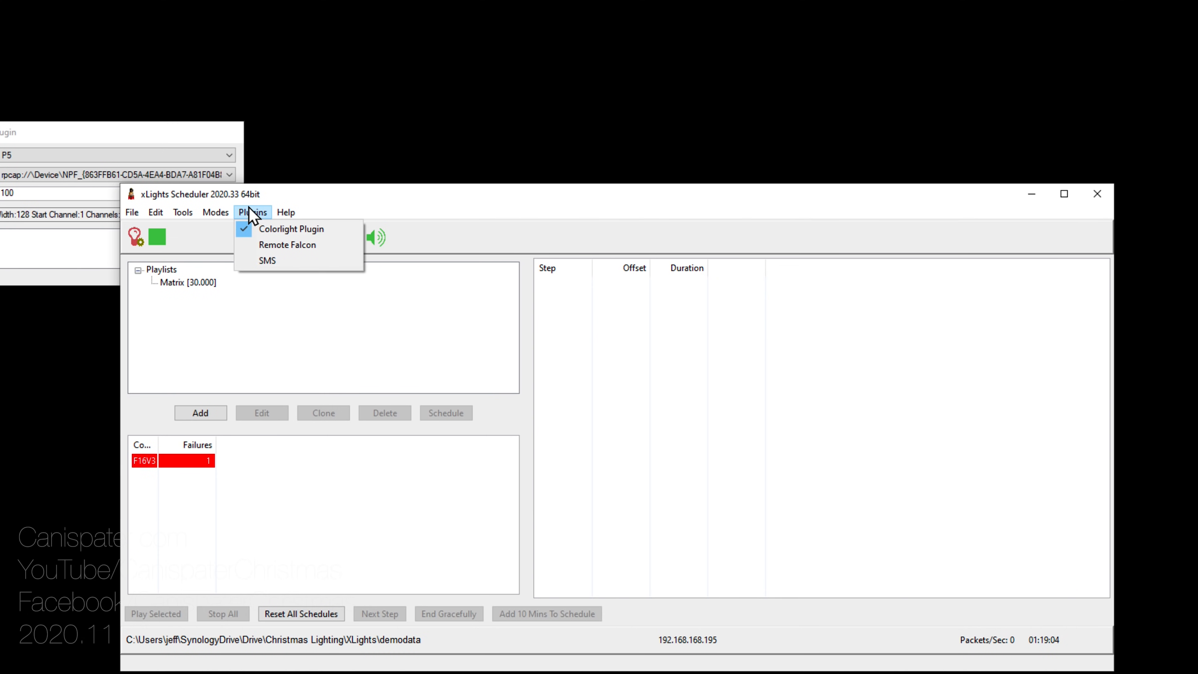
left_click(271, 229)
Step: Place the Colorlight Plugin window at the screen top, widened to show the full output device
left_click_drag(147, 136, 330, 23)
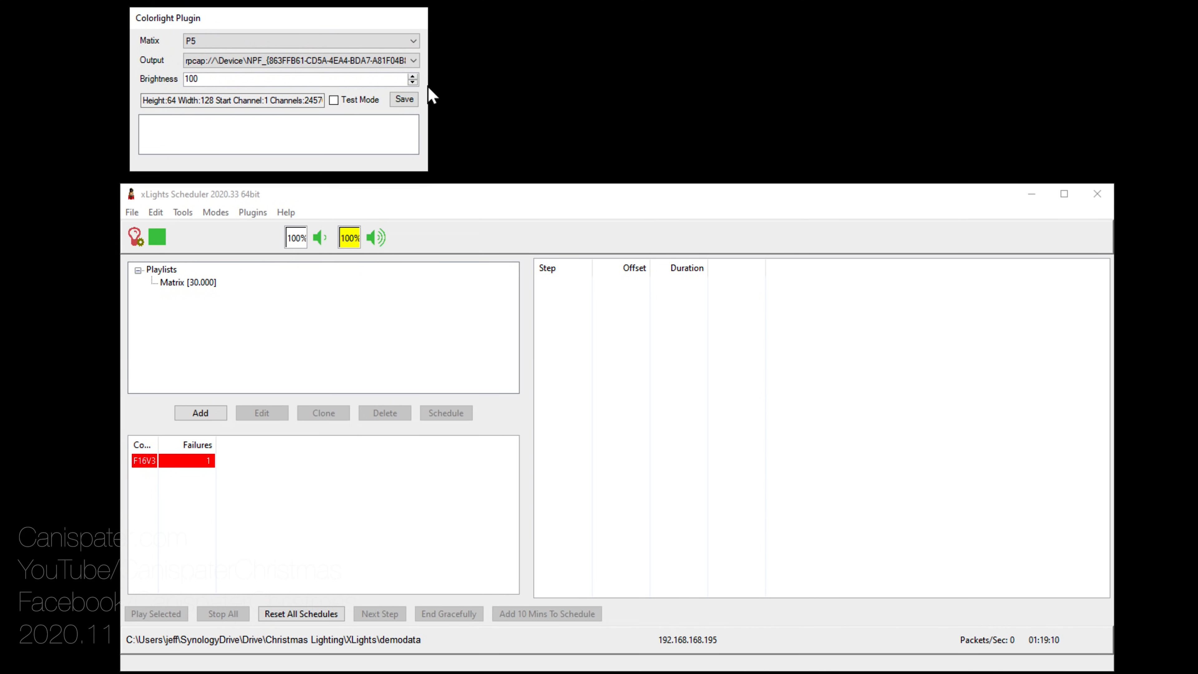
left_click_drag(428, 84, 796, 63)
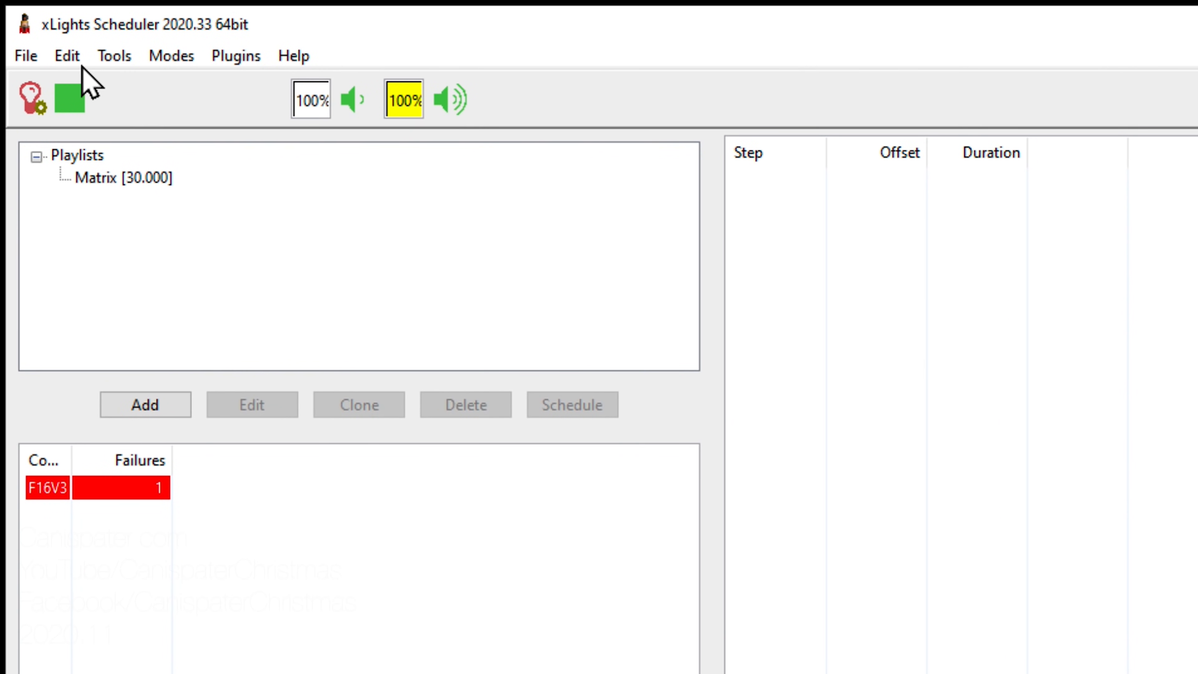
left_click(73, 58)
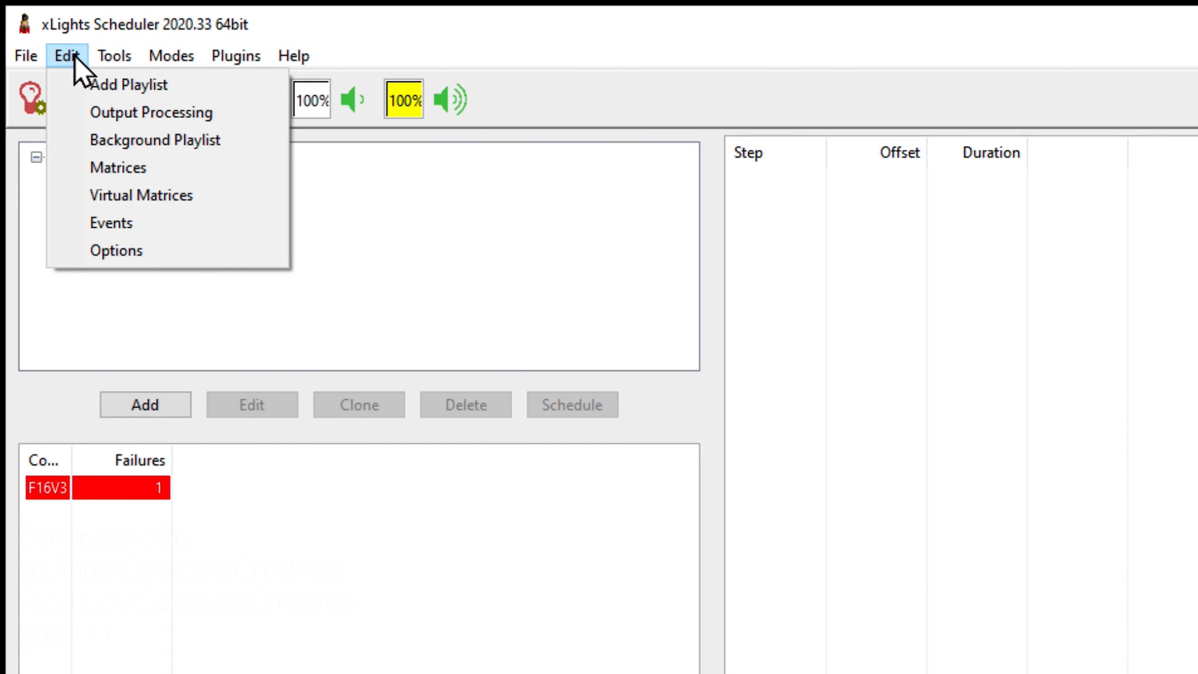
left_click(118, 170)
left_click(264, 221)
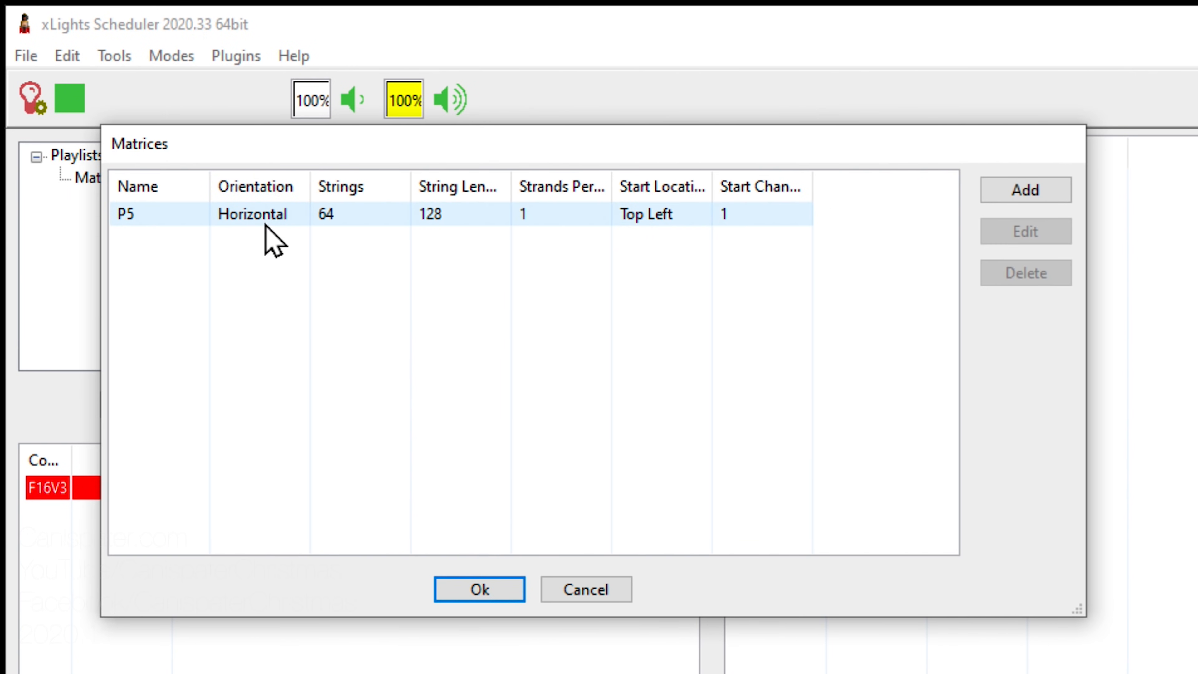
left_click(1026, 232)
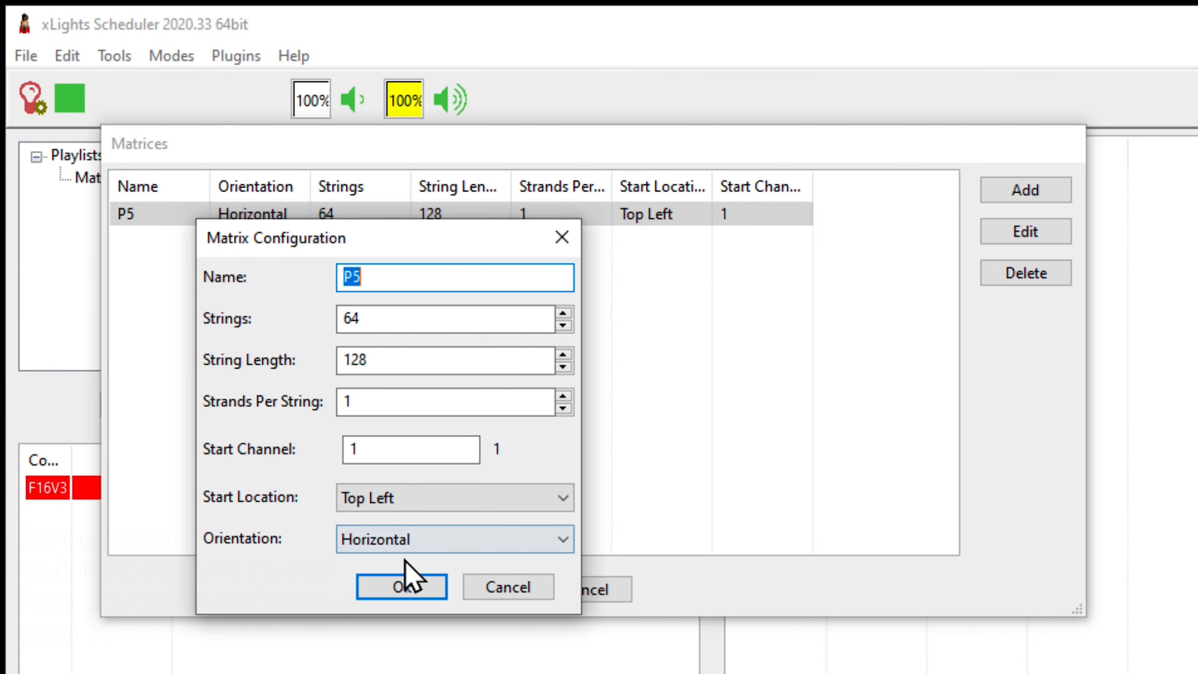
left_click(527, 593)
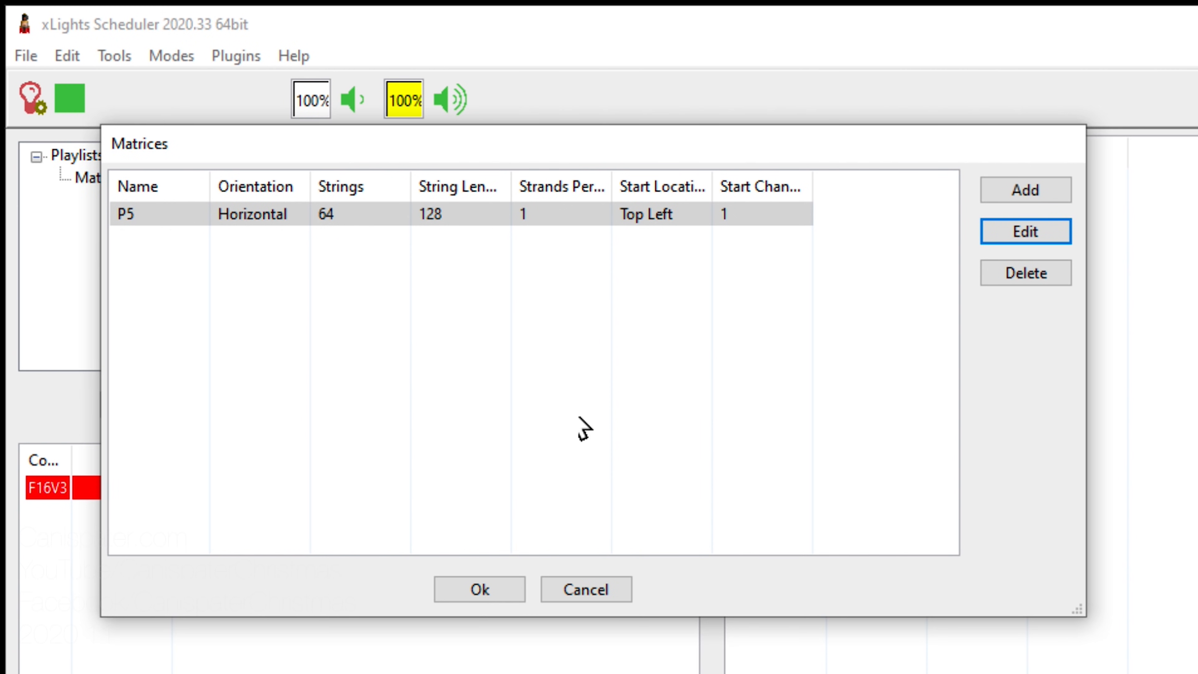
left_click(592, 596)
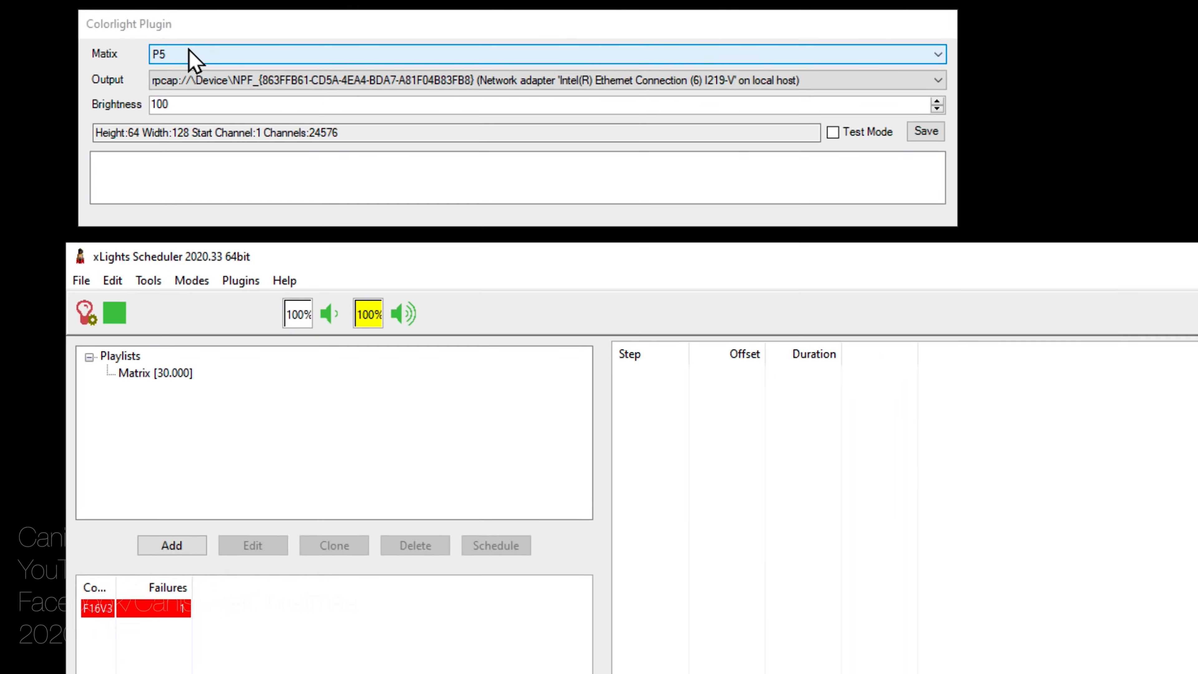
Step: Keep matrix P5, set output to the Intel Ethernet adapter, and save the Colorlight plugin
left_click(163, 66)
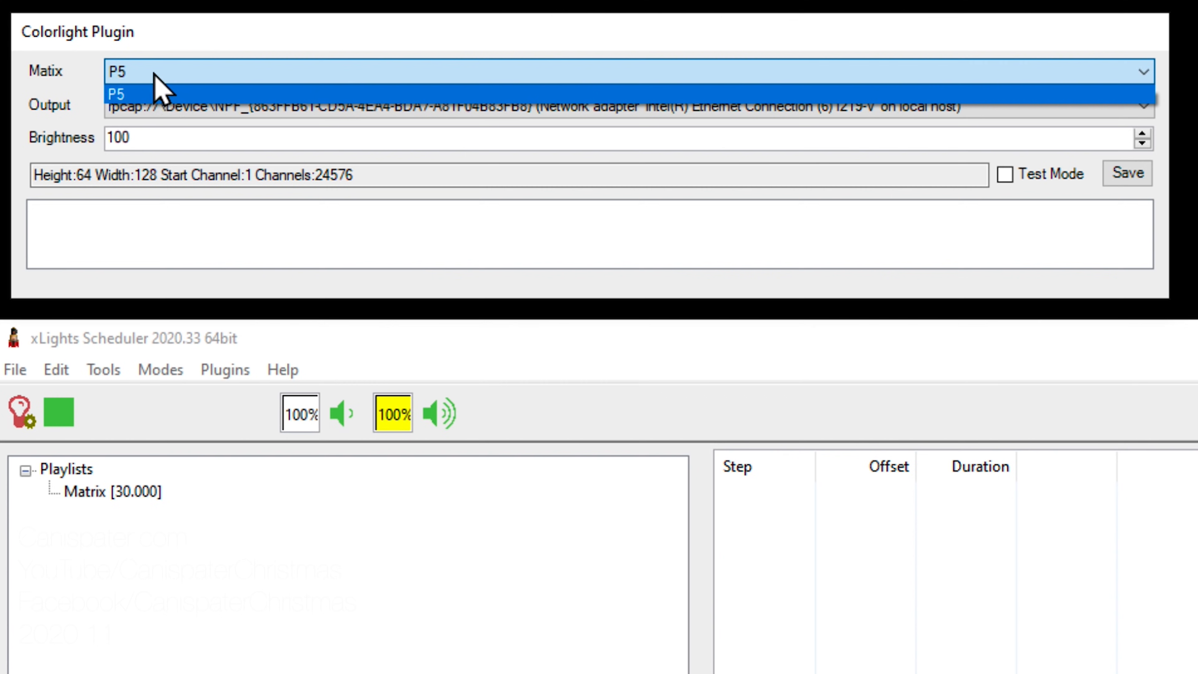
left_click(156, 78)
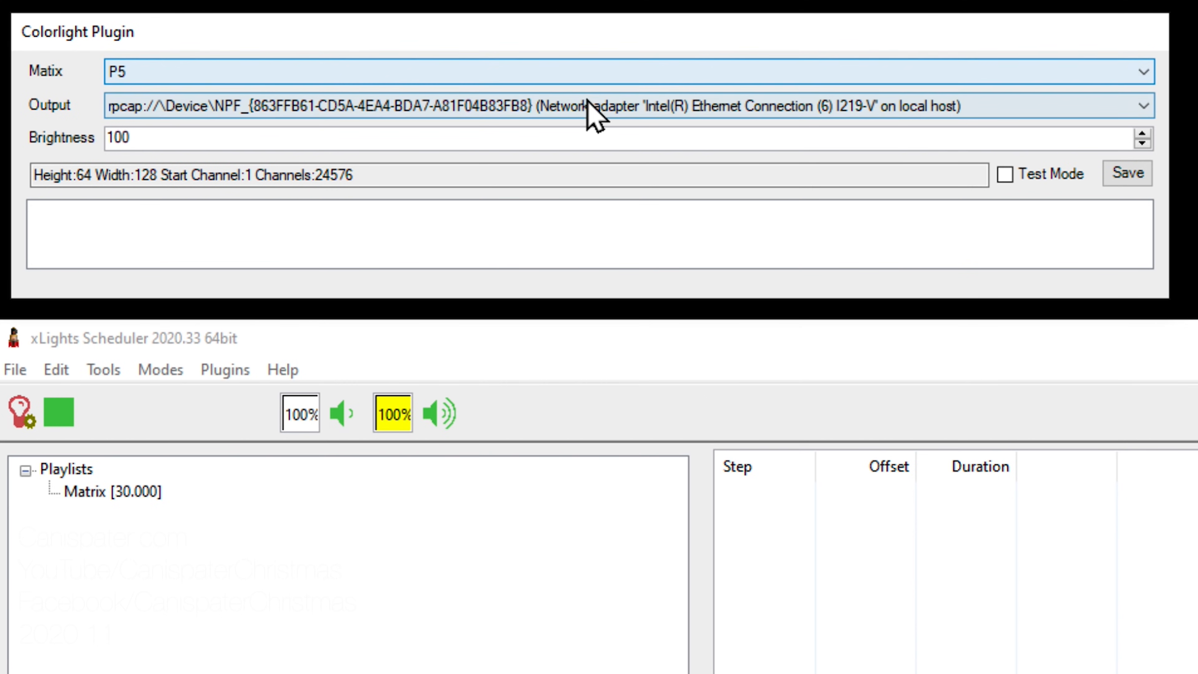
left_click(1144, 106)
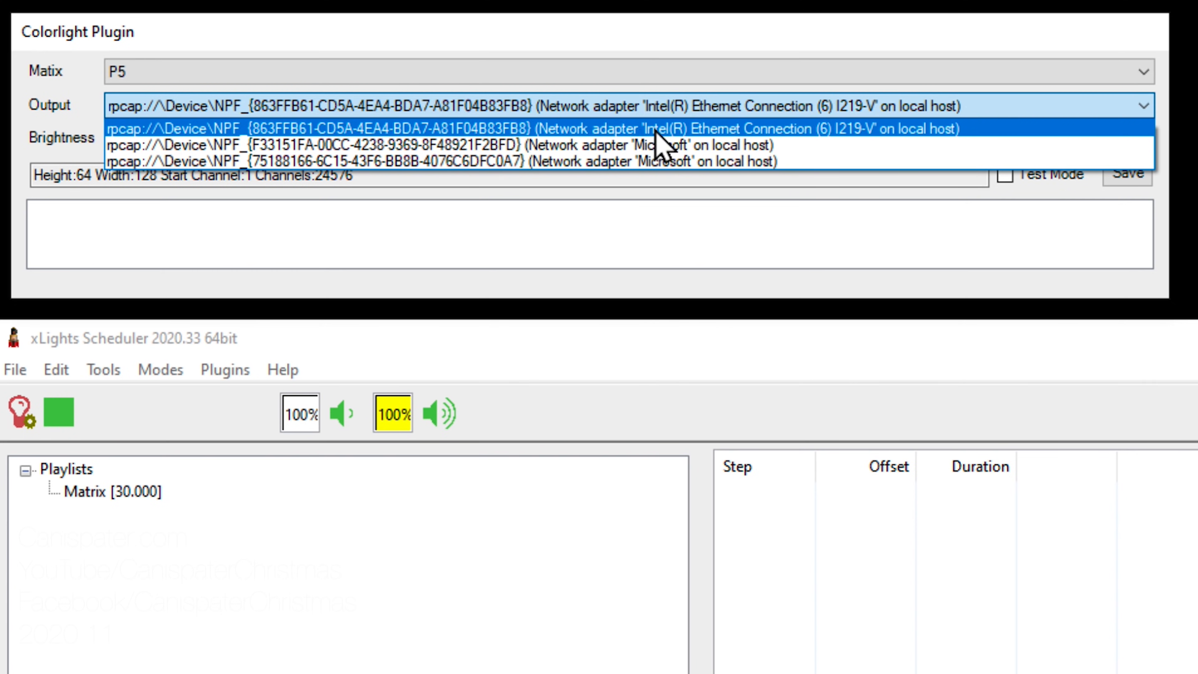
left_click(759, 126)
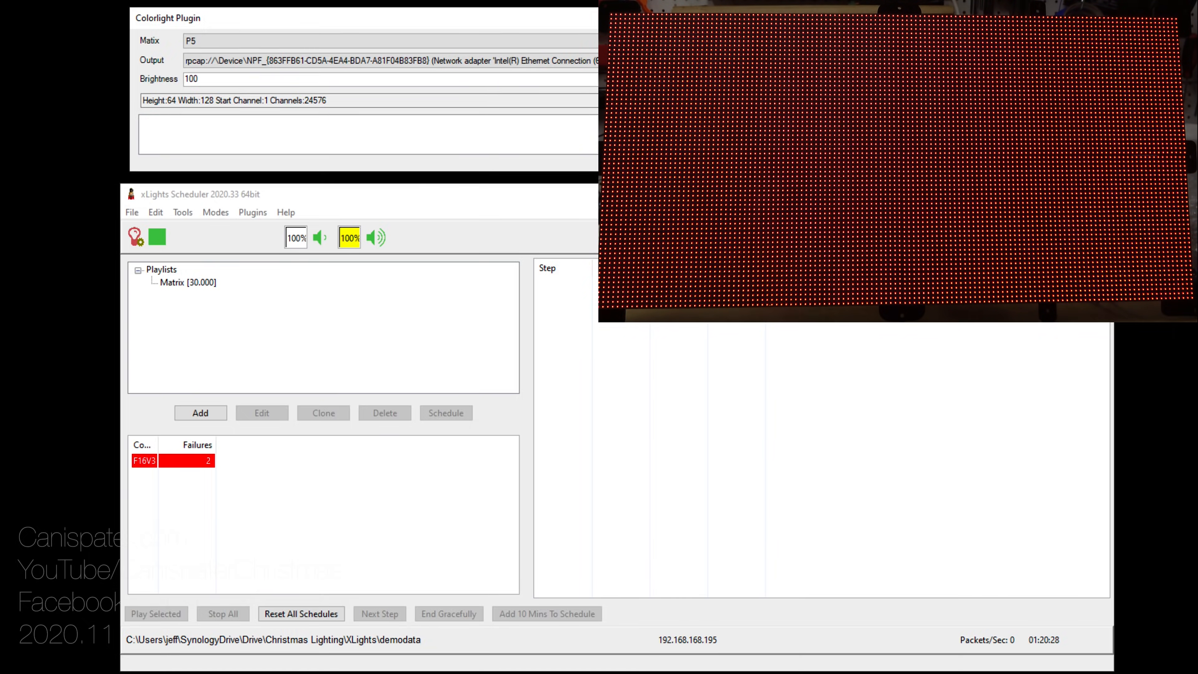
left_click(702, 101)
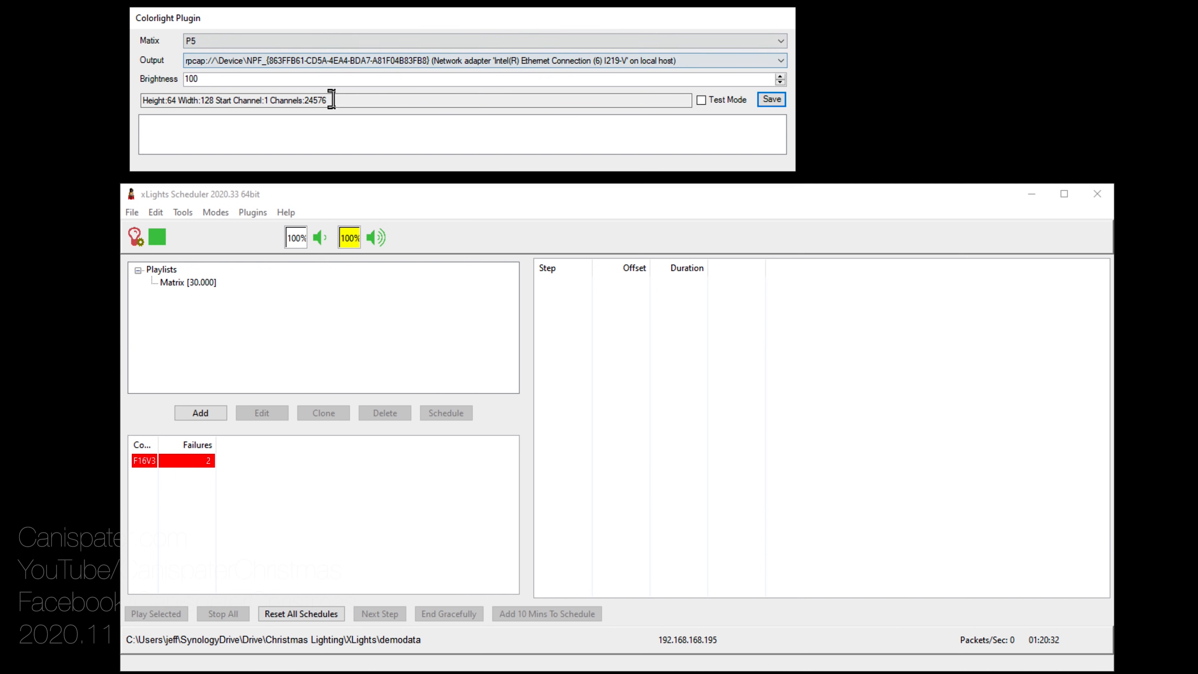
Step: Move the Colorlight Plugin window down and bring the Scheduler window to the front
left_click(253, 212)
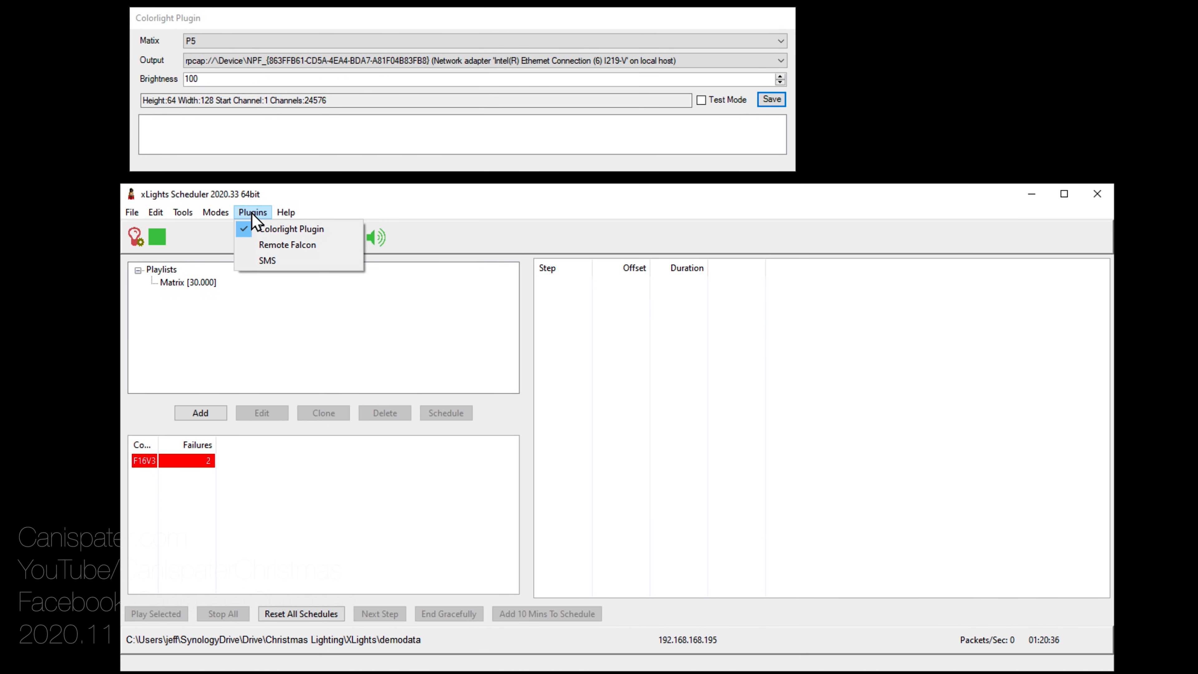
left_click(254, 214)
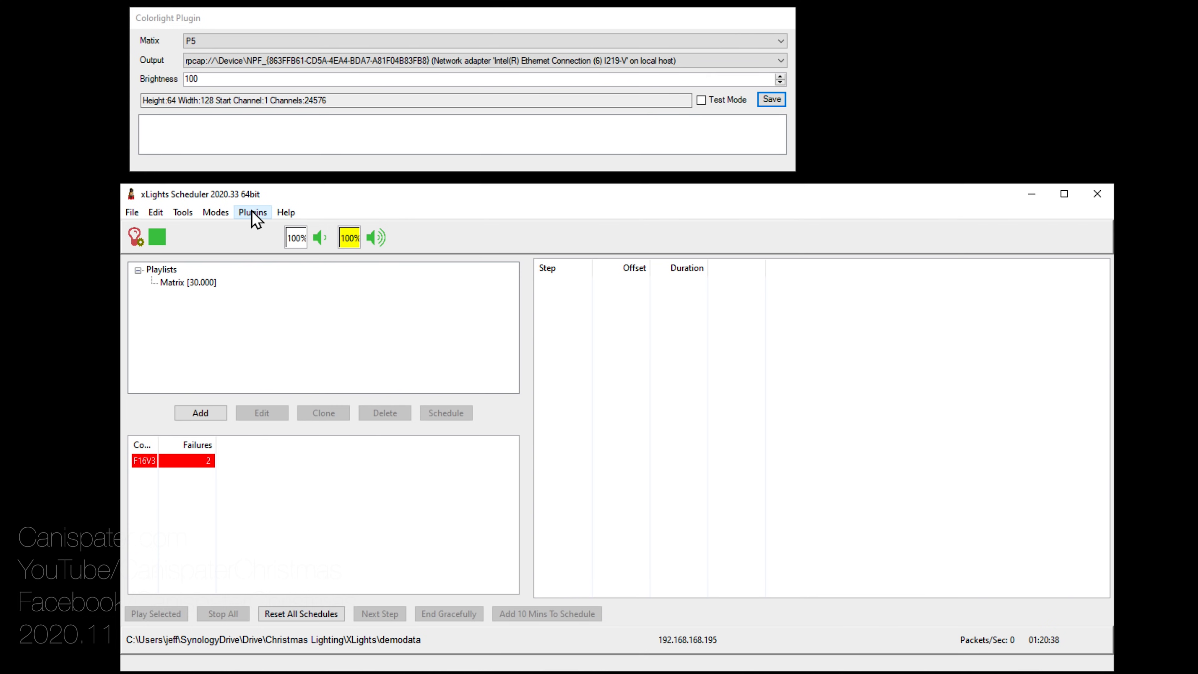
left_click_drag(259, 25, 267, 257)
left_click(336, 206)
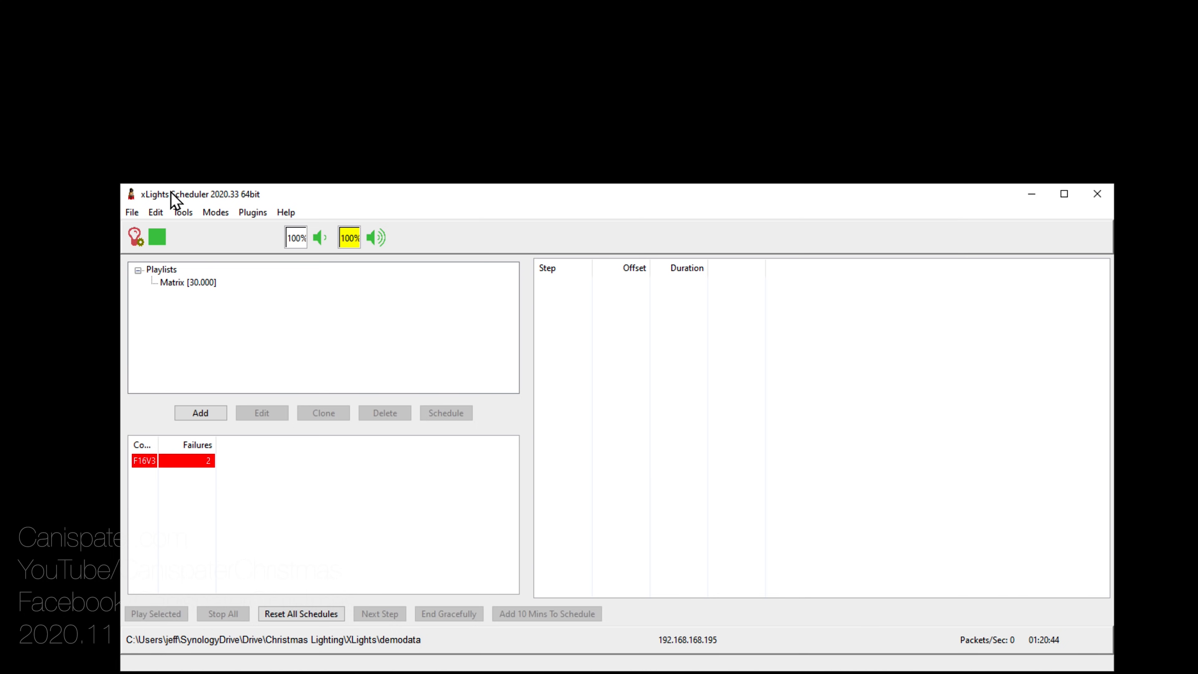
Step: Open the P5 Virtual matrix's settings from the Virtual Matrices list
left_click(156, 212)
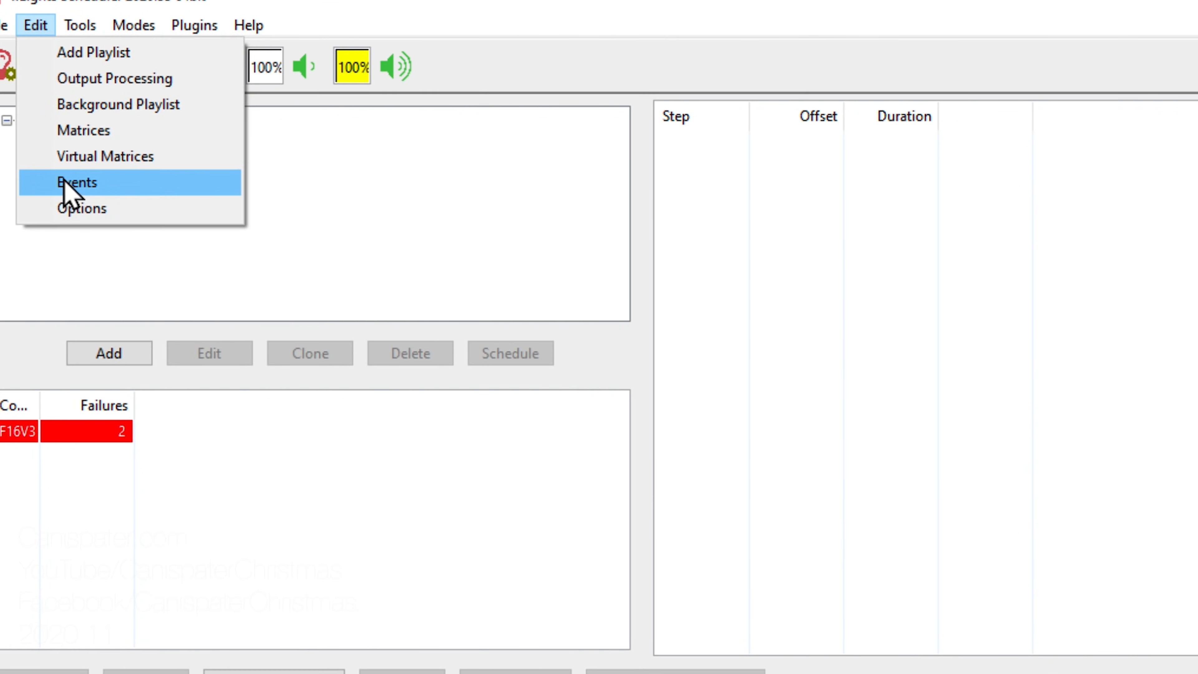
left_click(66, 158)
left_click(112, 178)
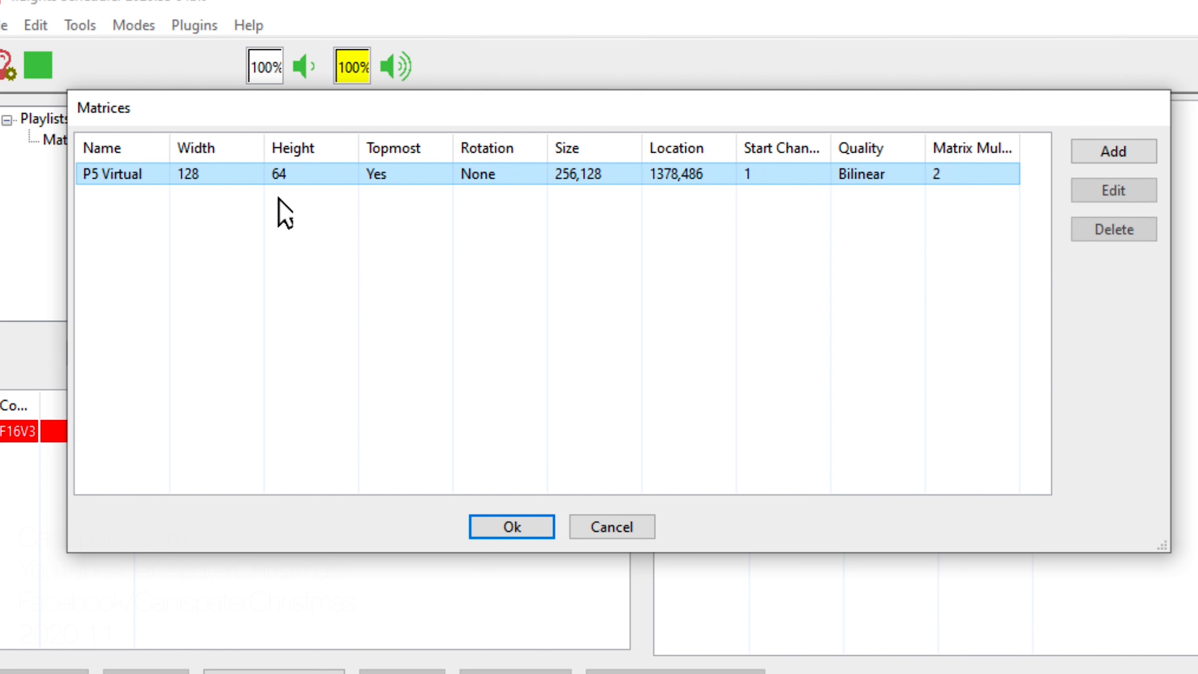
left_click(1129, 193)
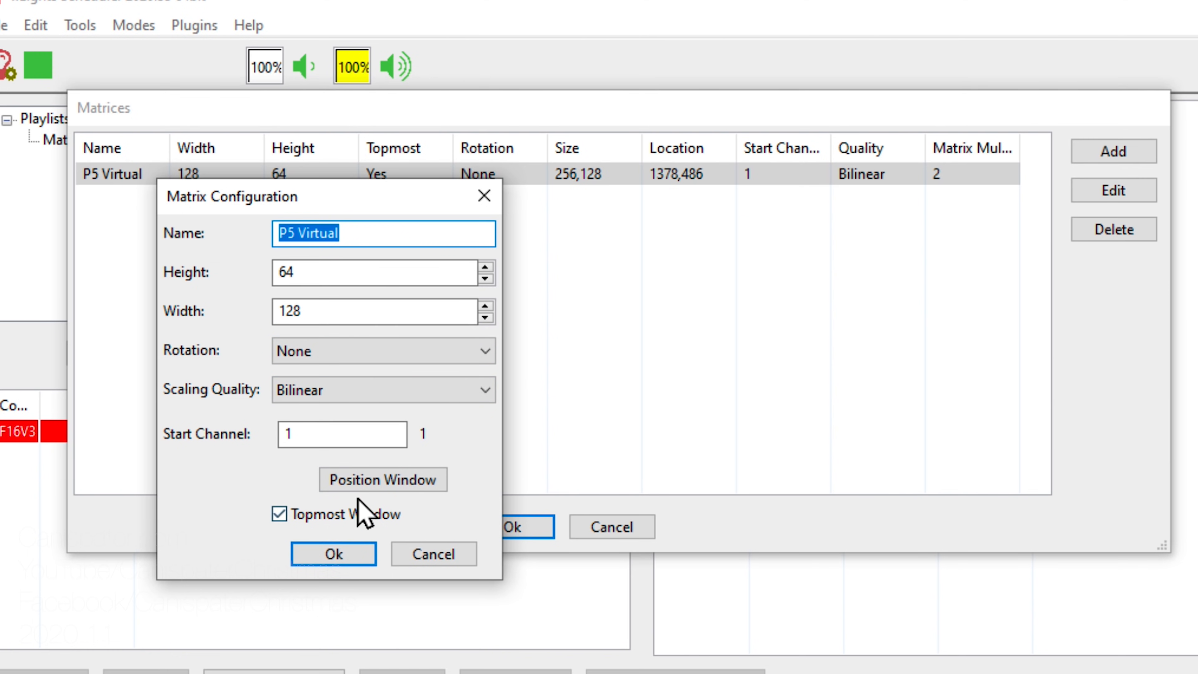
Step: Position the P5 Virtual display window at 1121,505 and confirm both dialogs
left_click(367, 486)
left_click_drag(1193, 255, 955, 283)
left_click(972, 415)
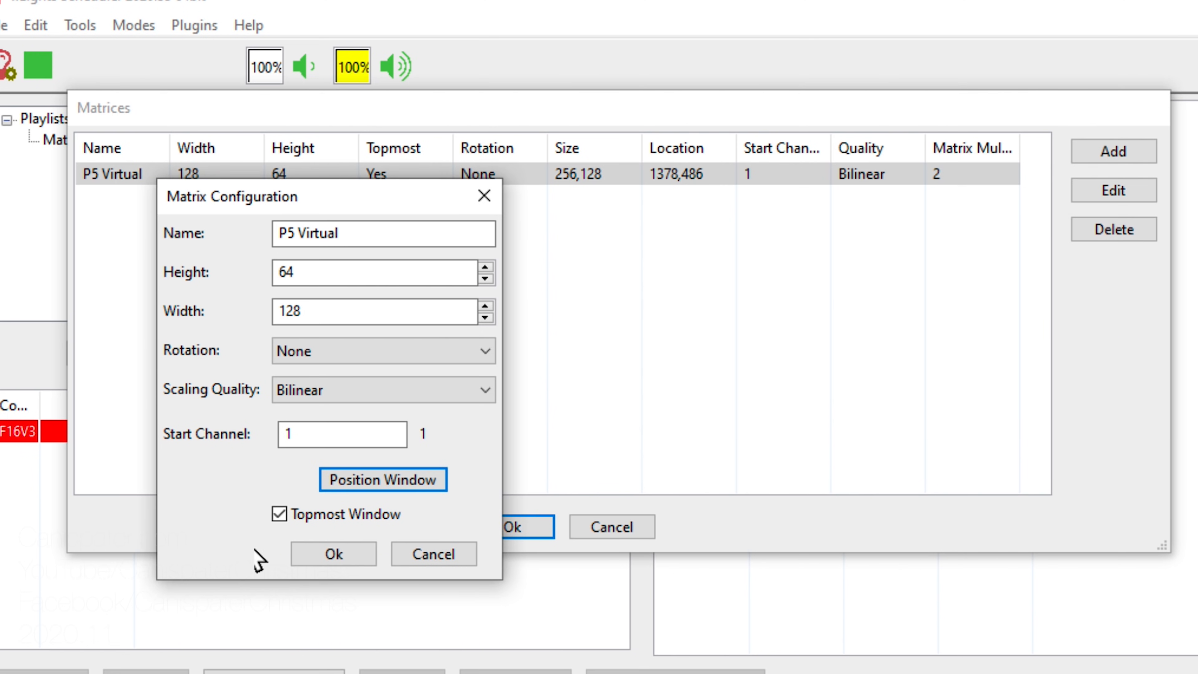
left_click(381, 483)
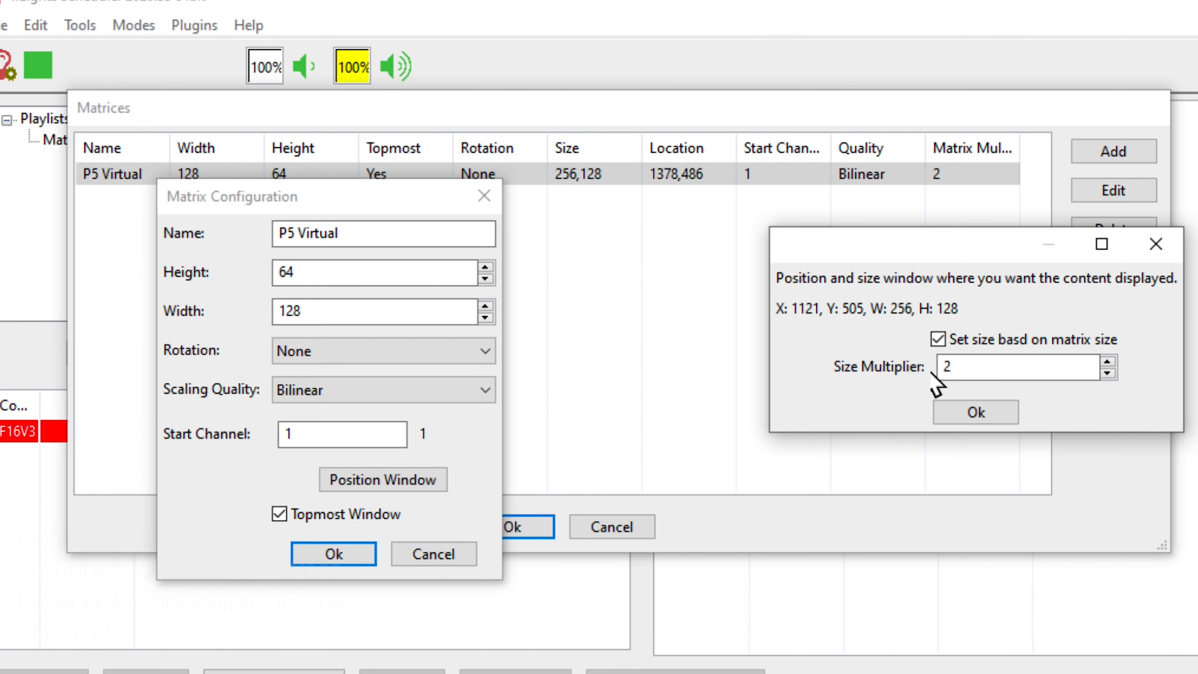
left_click(962, 414)
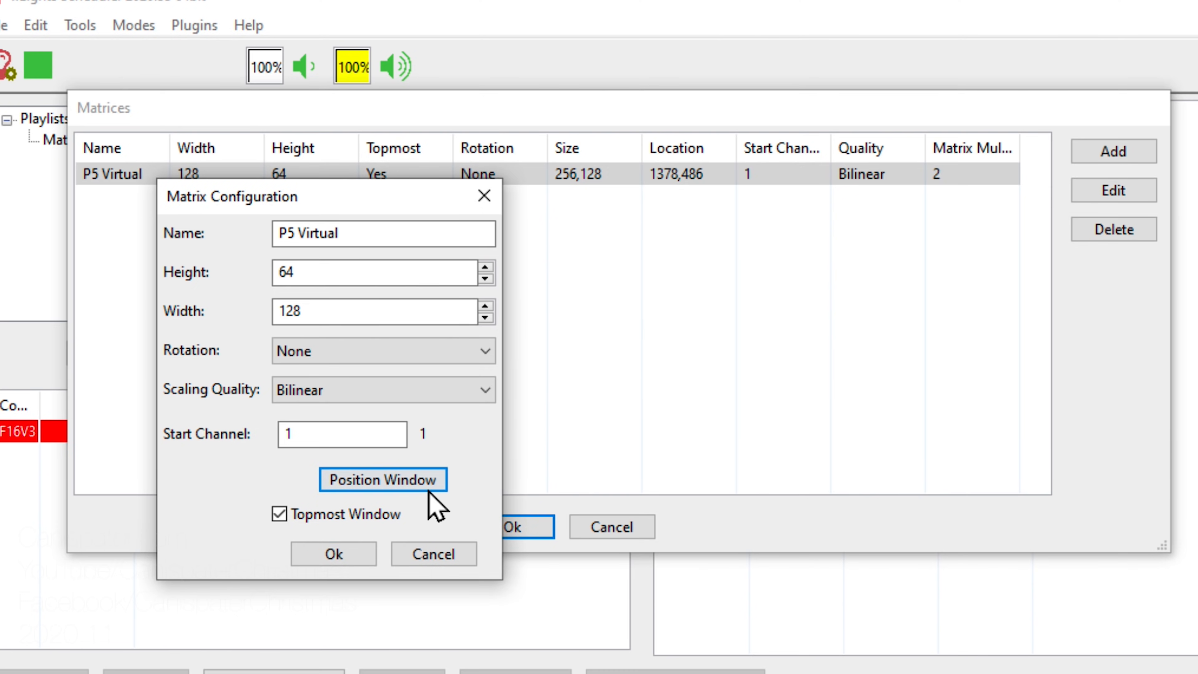
left_click(333, 556)
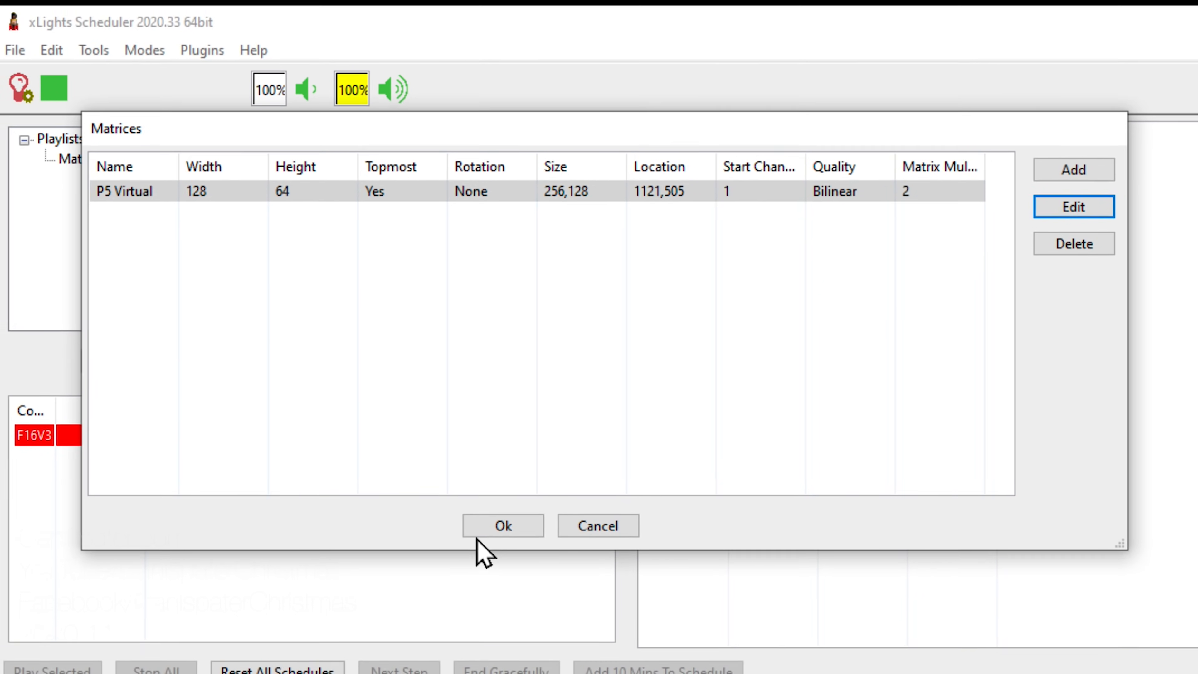
left_click(480, 532)
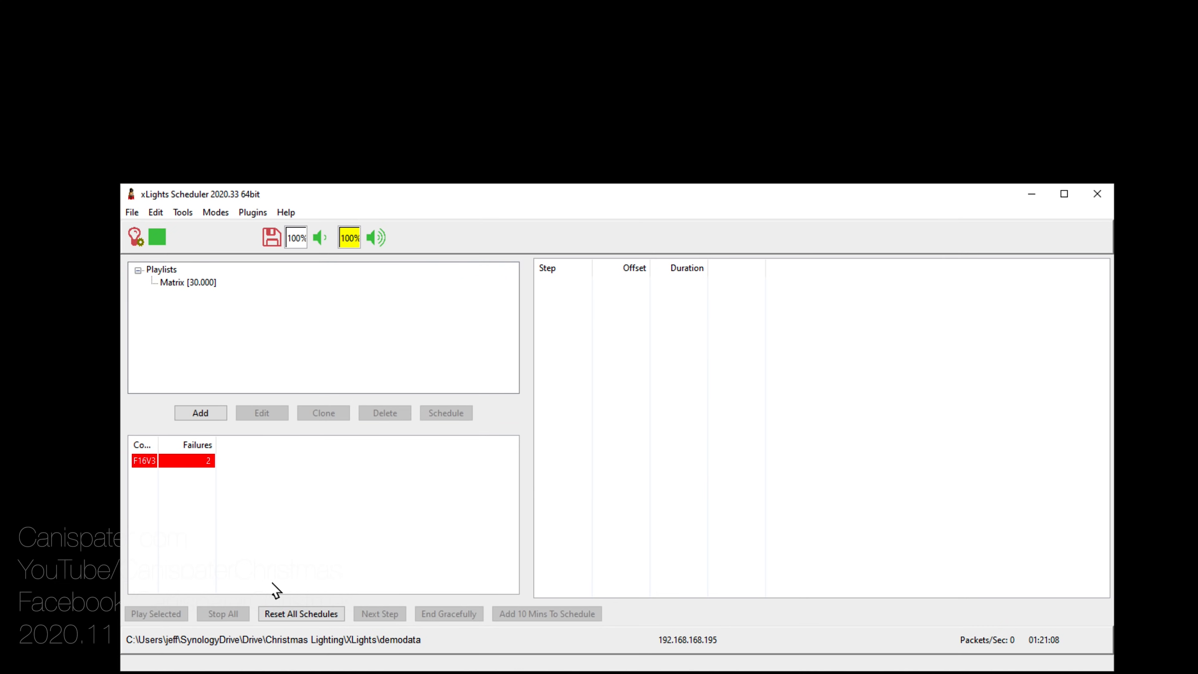
Step: Play the Matrix [30.000] playlist so the rainbow shows on the virtual matrix and panel
left_click(175, 284)
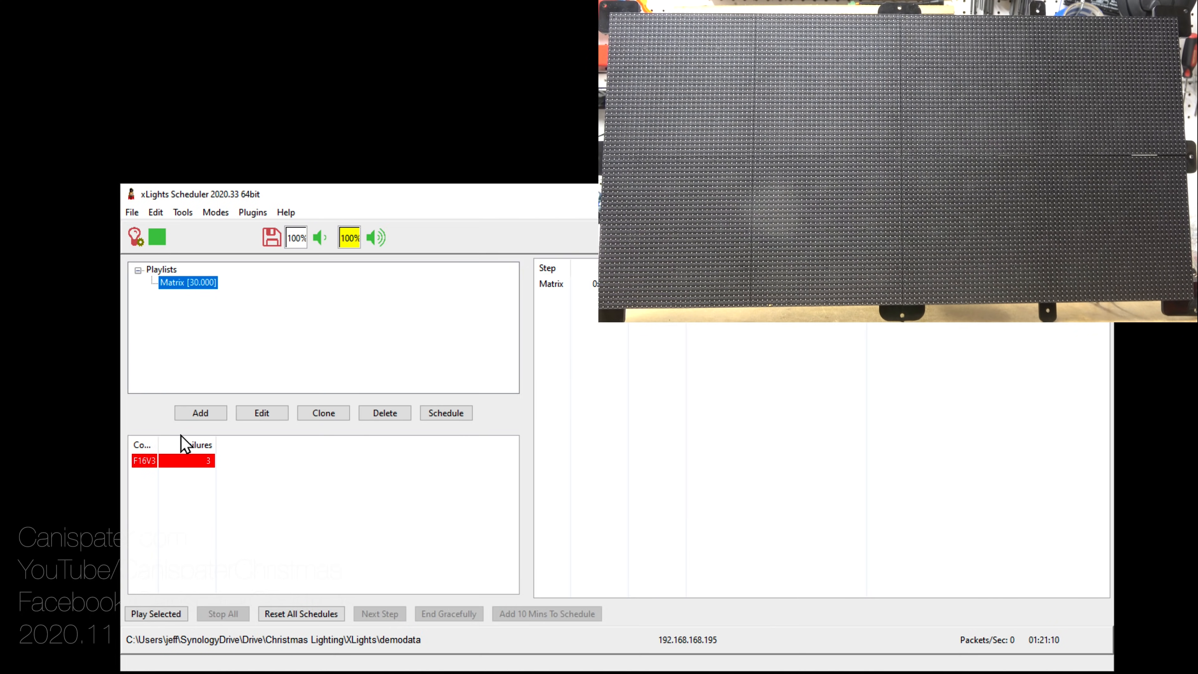
left_click(165, 614)
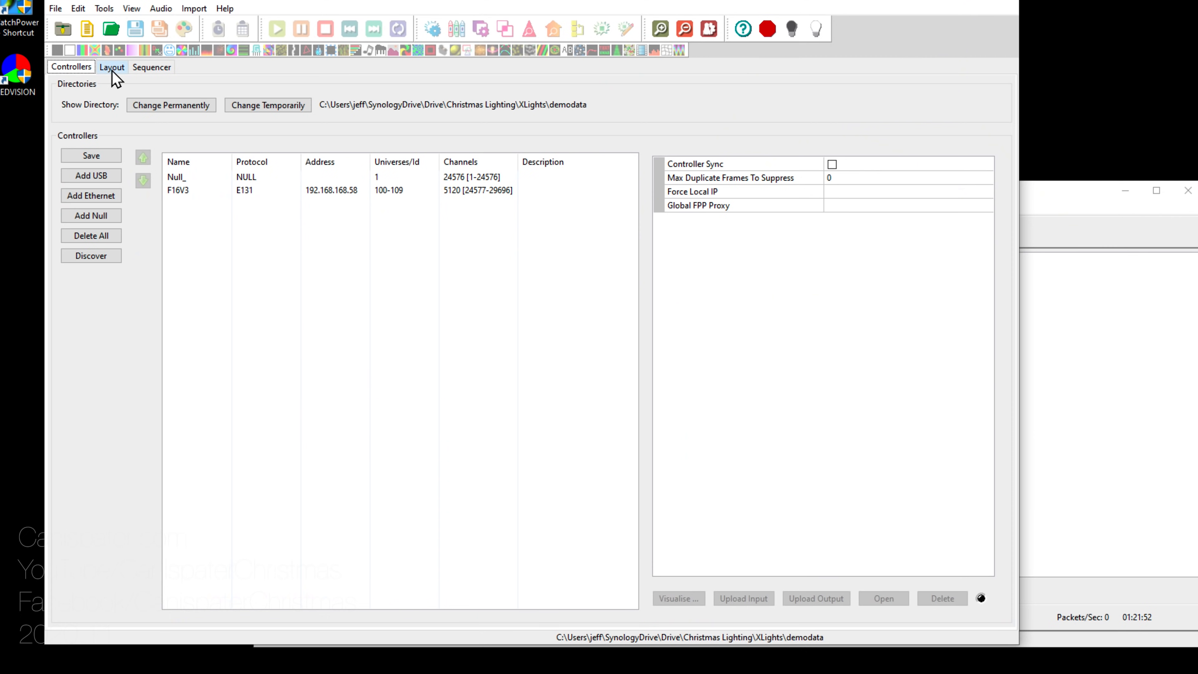
left_click(111, 68)
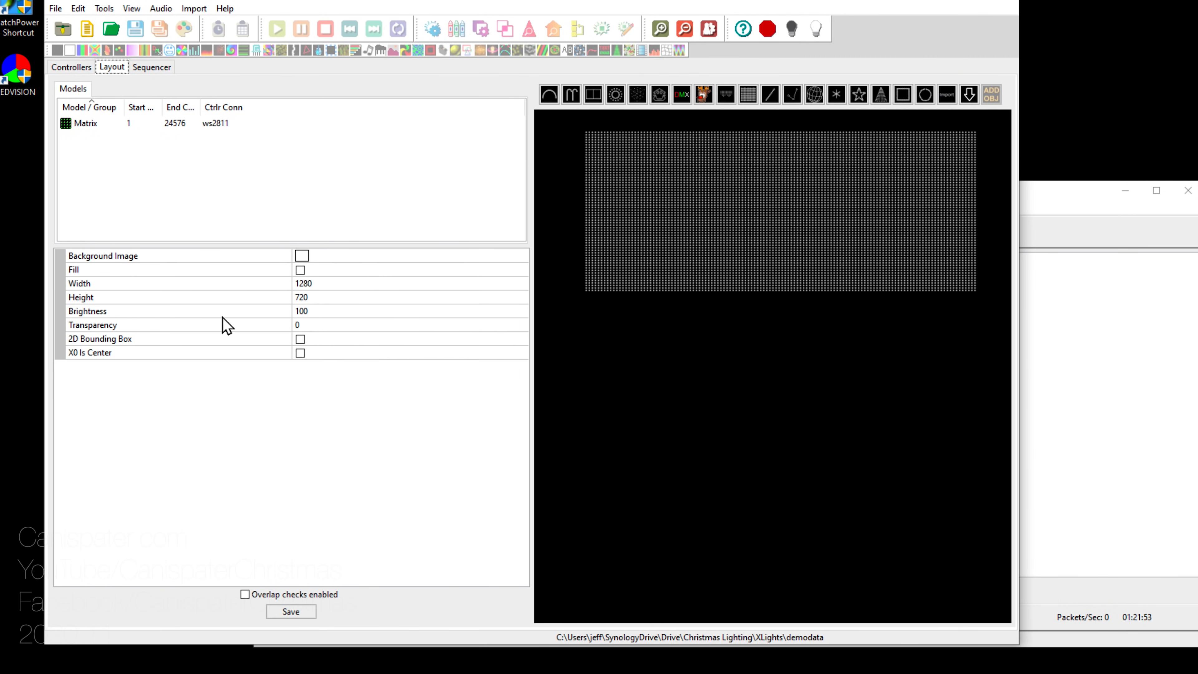
Step: In the Matrix model's string properties, choose BRG Nodes as the String Type and save the layout
left_click(161, 122)
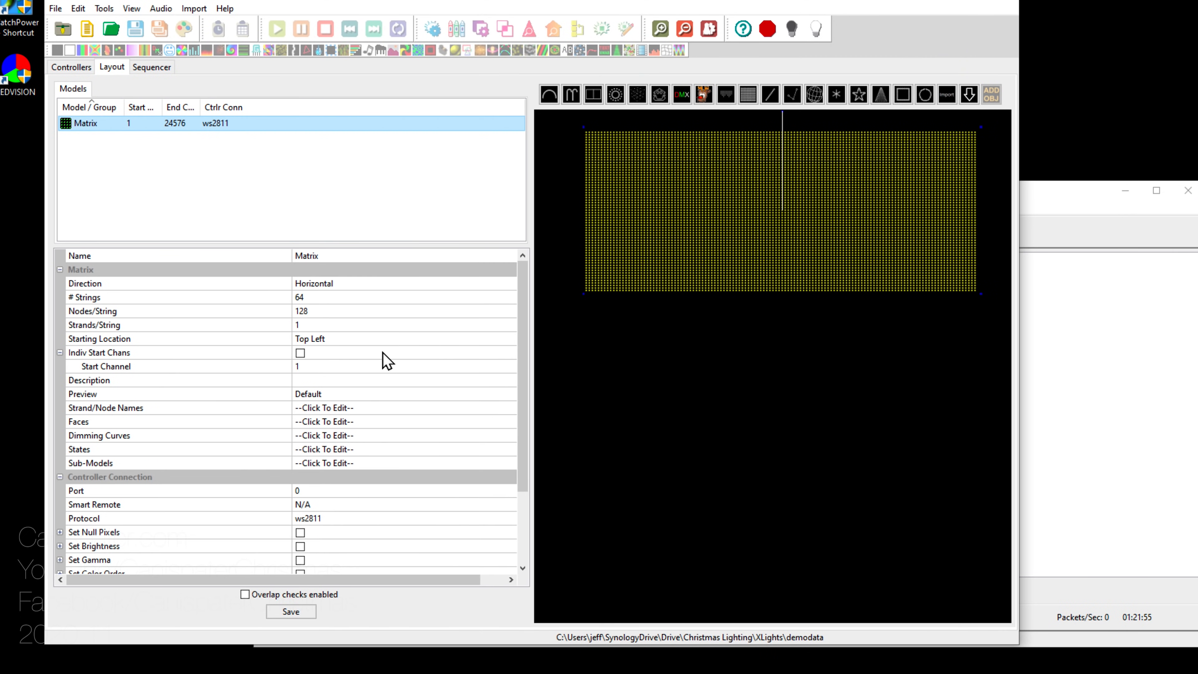
scroll(397, 525, "down", 3)
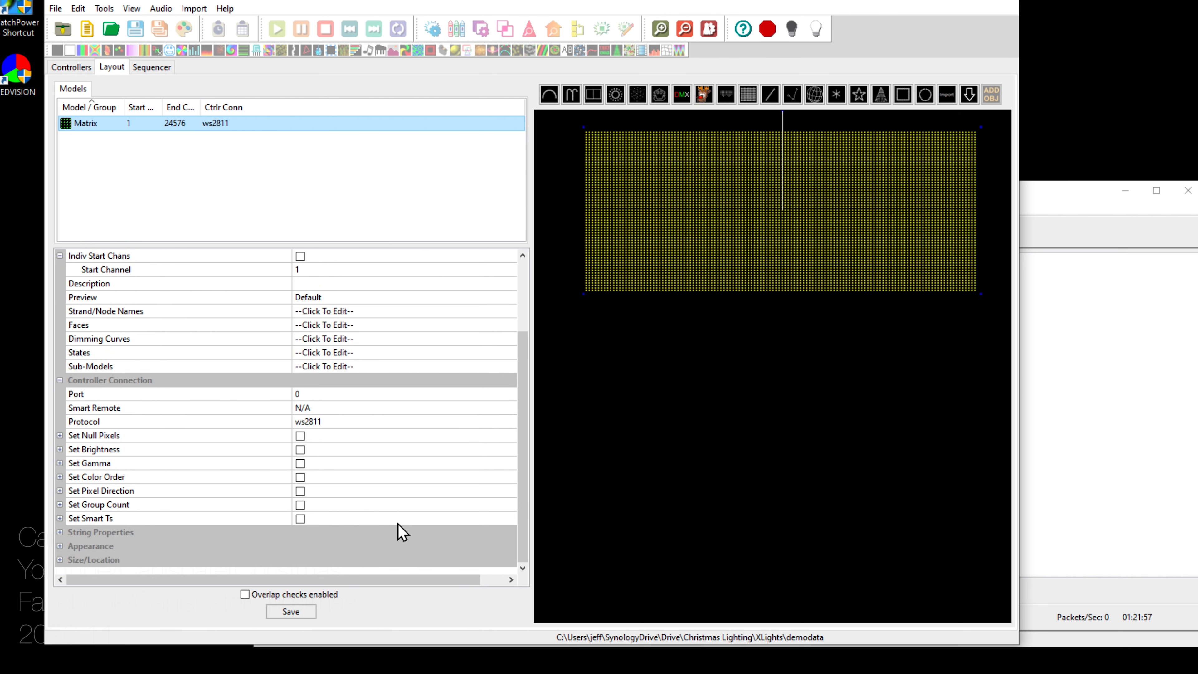
left_click(60, 533)
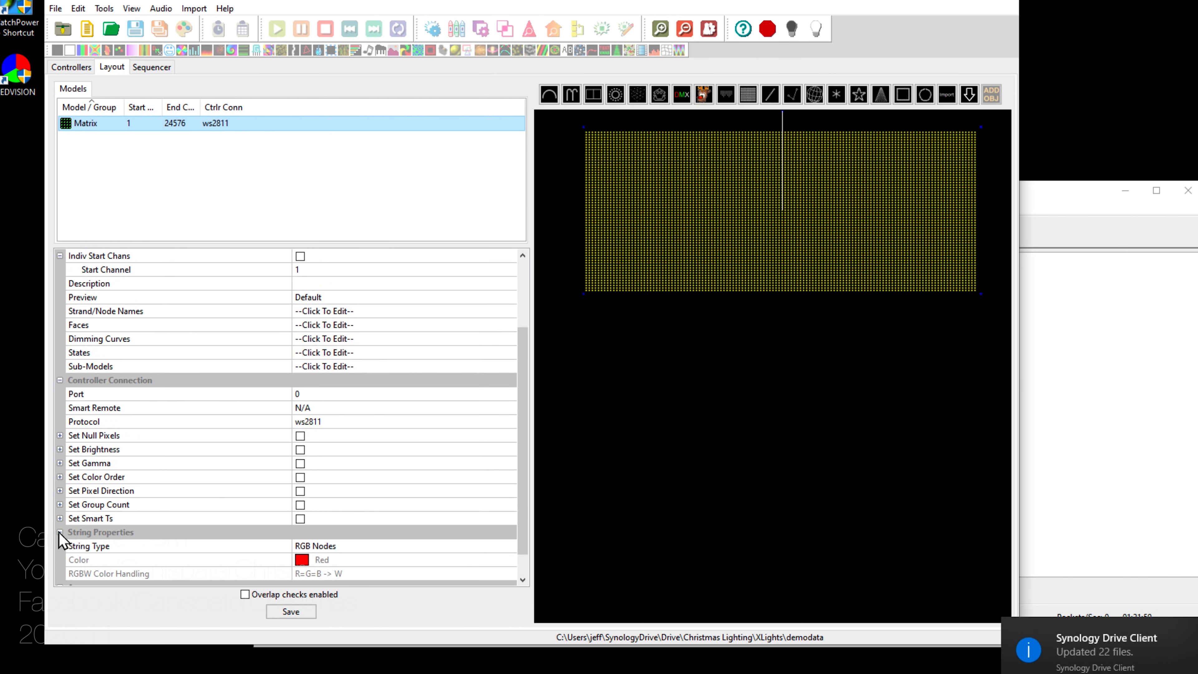
scroll(390, 509, "down", 1)
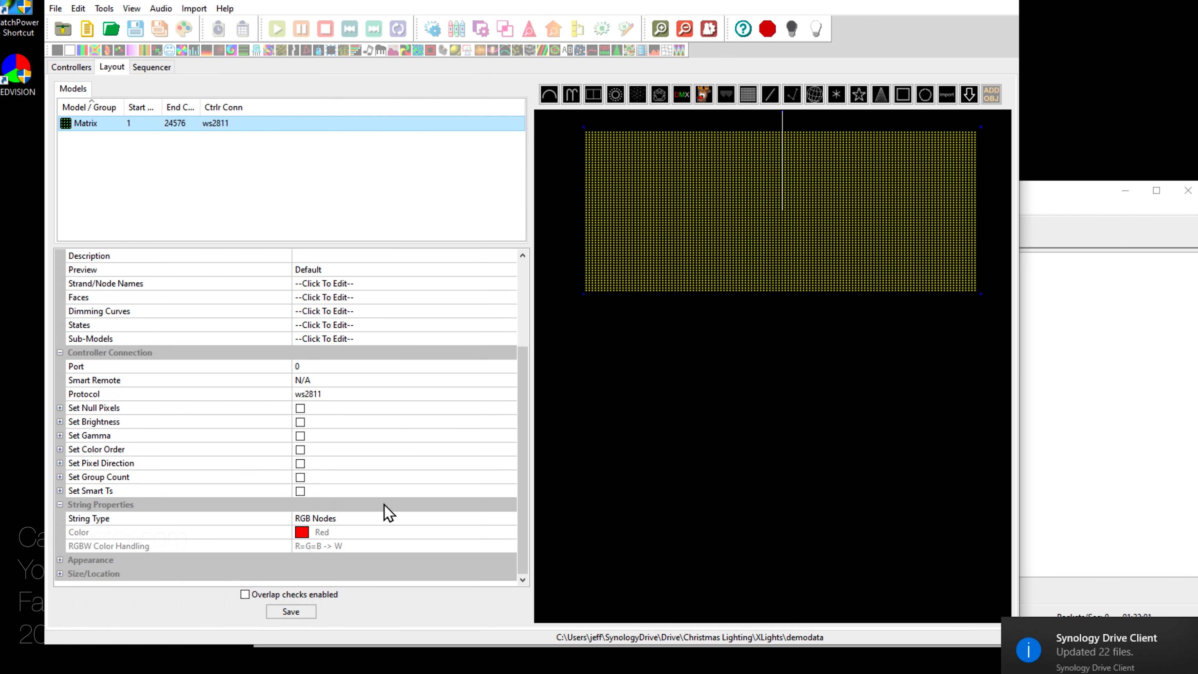
left_click(392, 520)
left_click(510, 520)
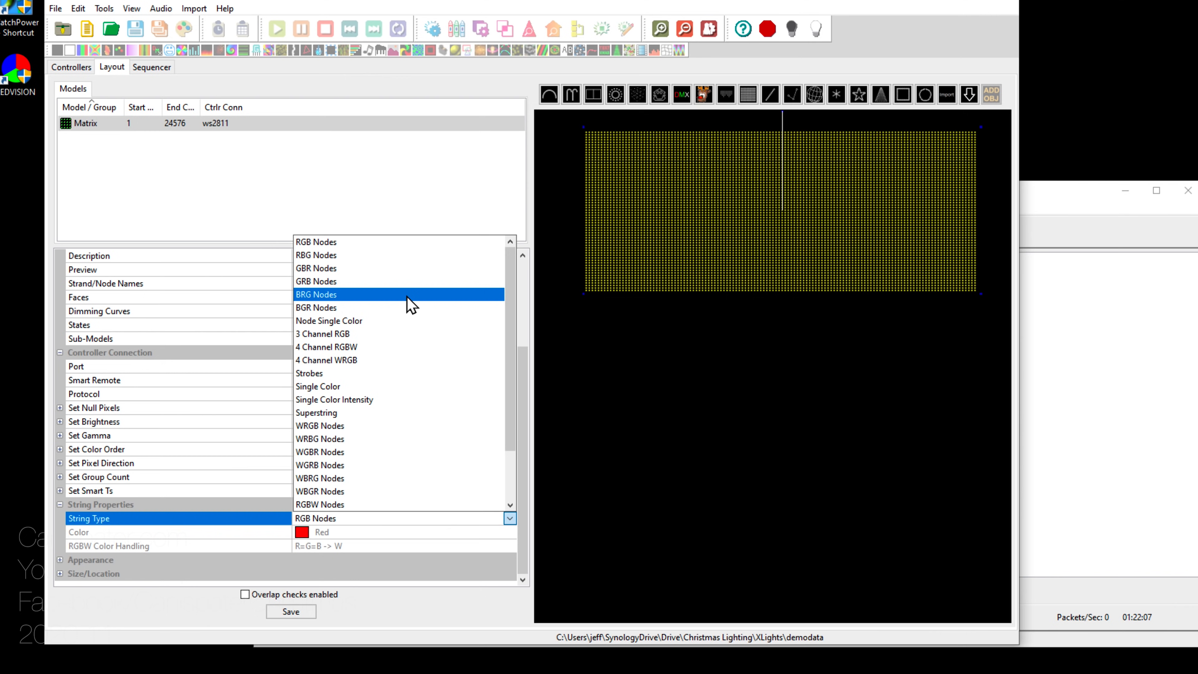
left_click(393, 295)
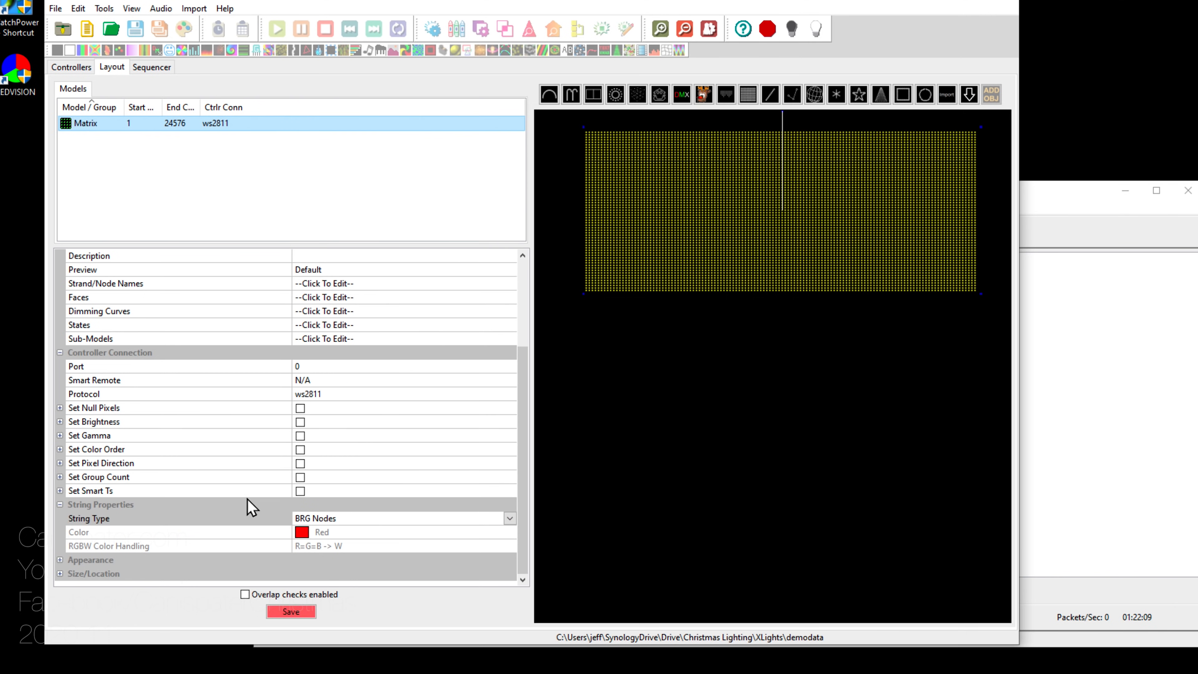
left_click(289, 613)
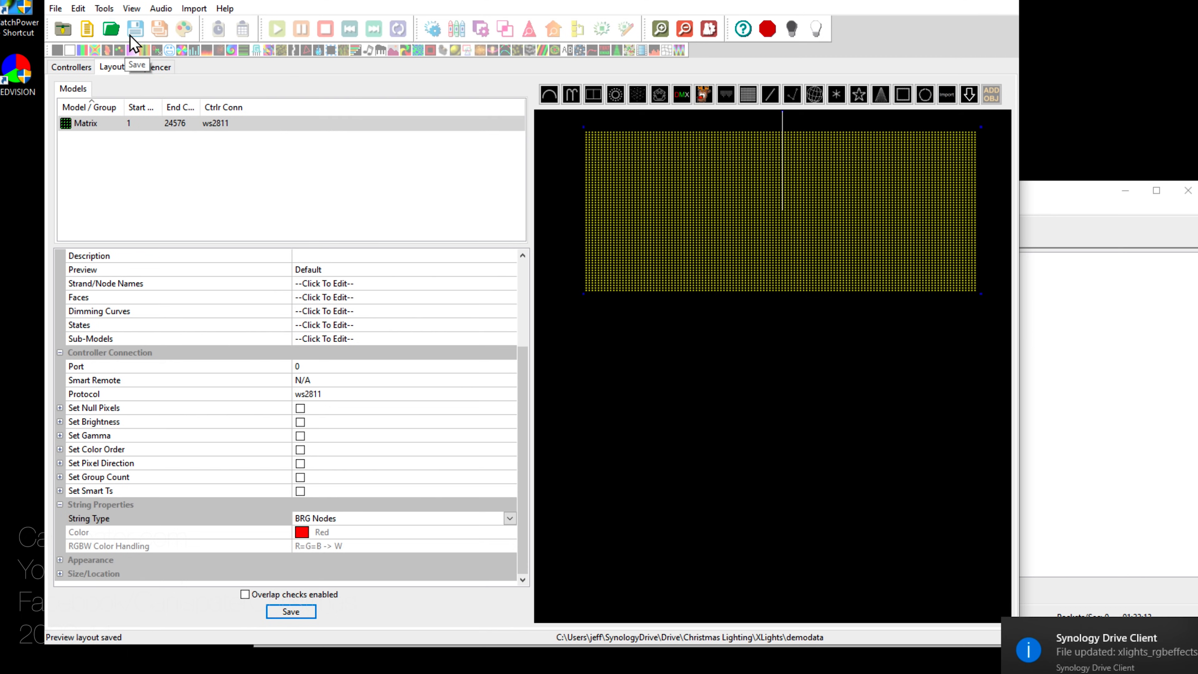
Step: Open Matrix.xsq in the Sequencer and save it to regenerate Matrix.fseq
left_click(152, 67)
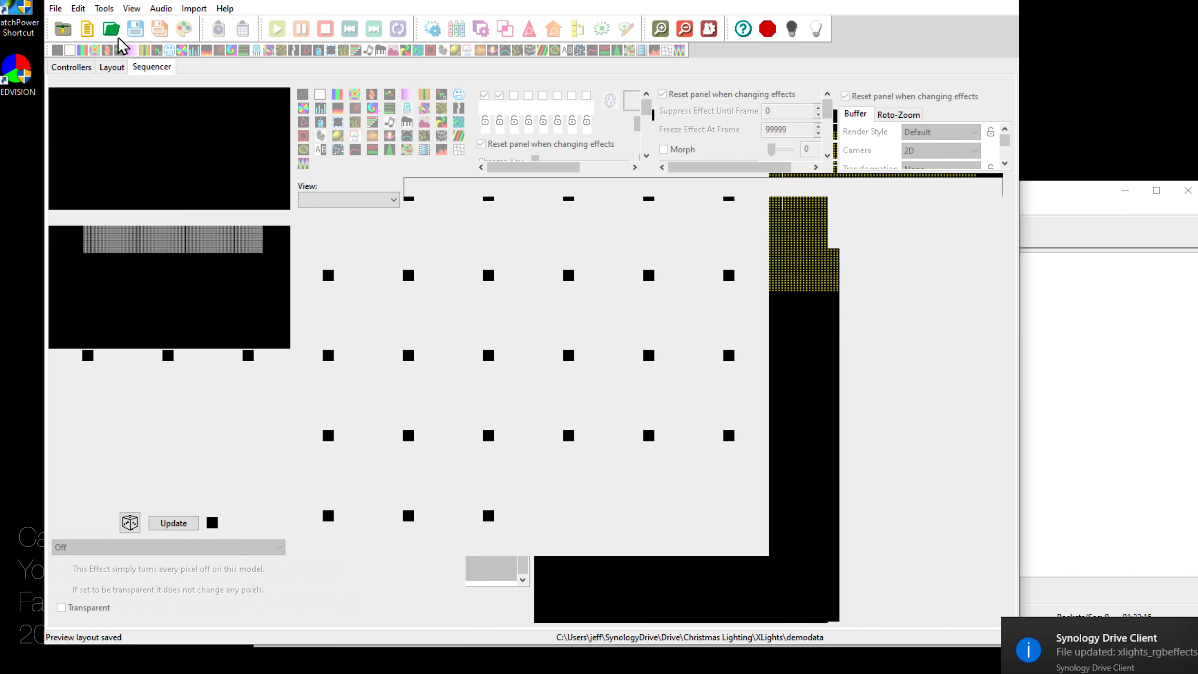
left_click(111, 28)
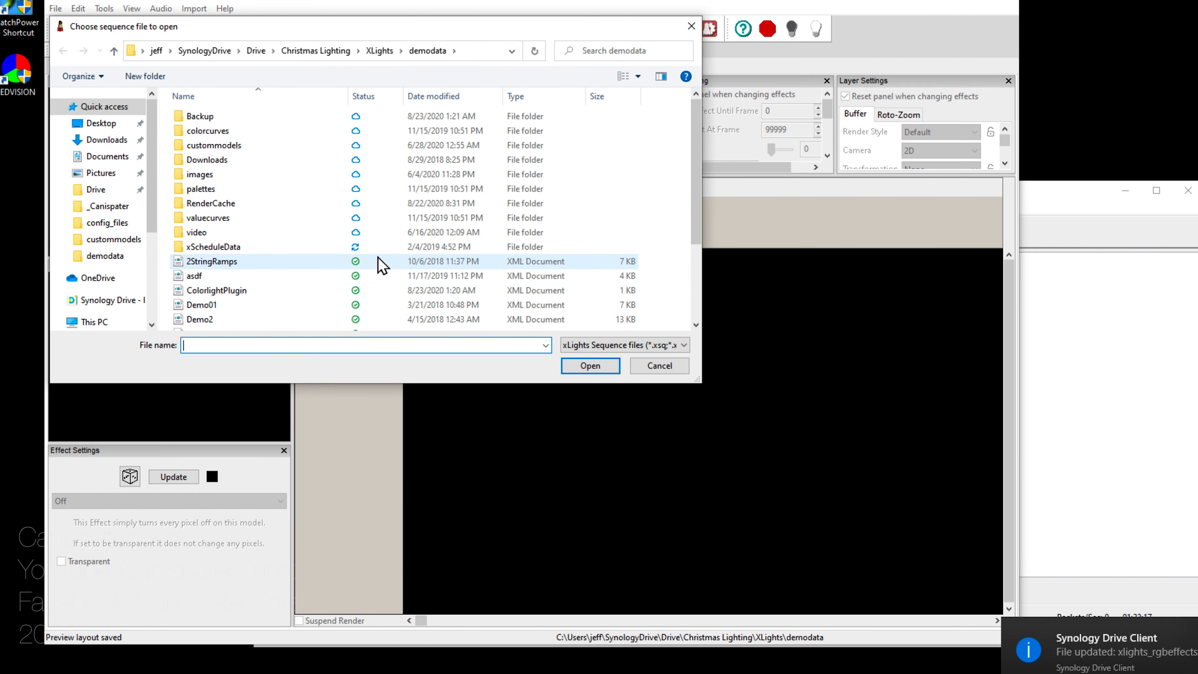
scroll(231, 297, "down", 3)
left_click(198, 252)
left_click(592, 368)
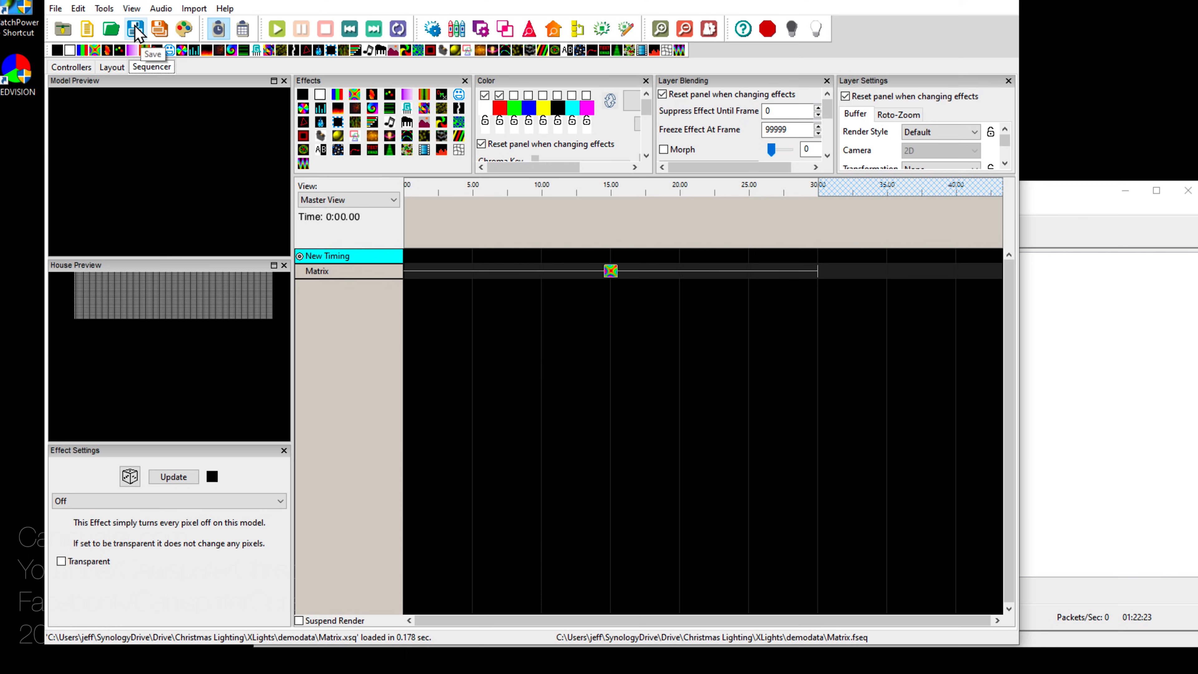
left_click(135, 30)
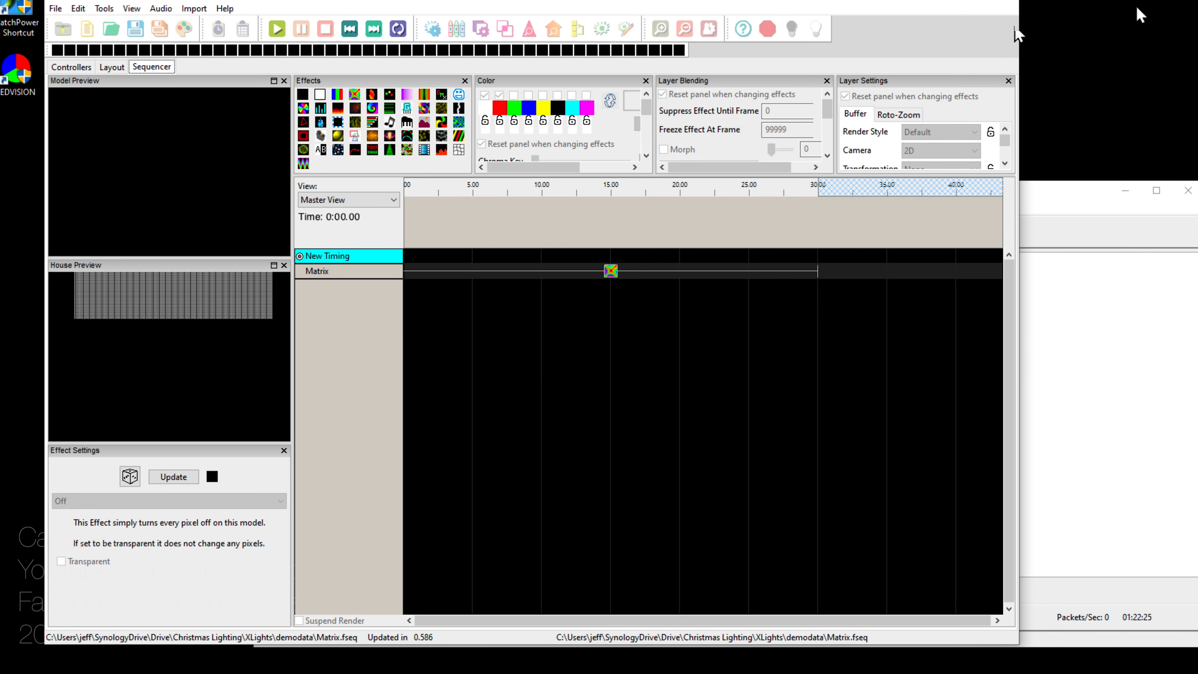
Step: Play the Matrix playlist from xLights Scheduler on the LED panel
left_click(1094, 192)
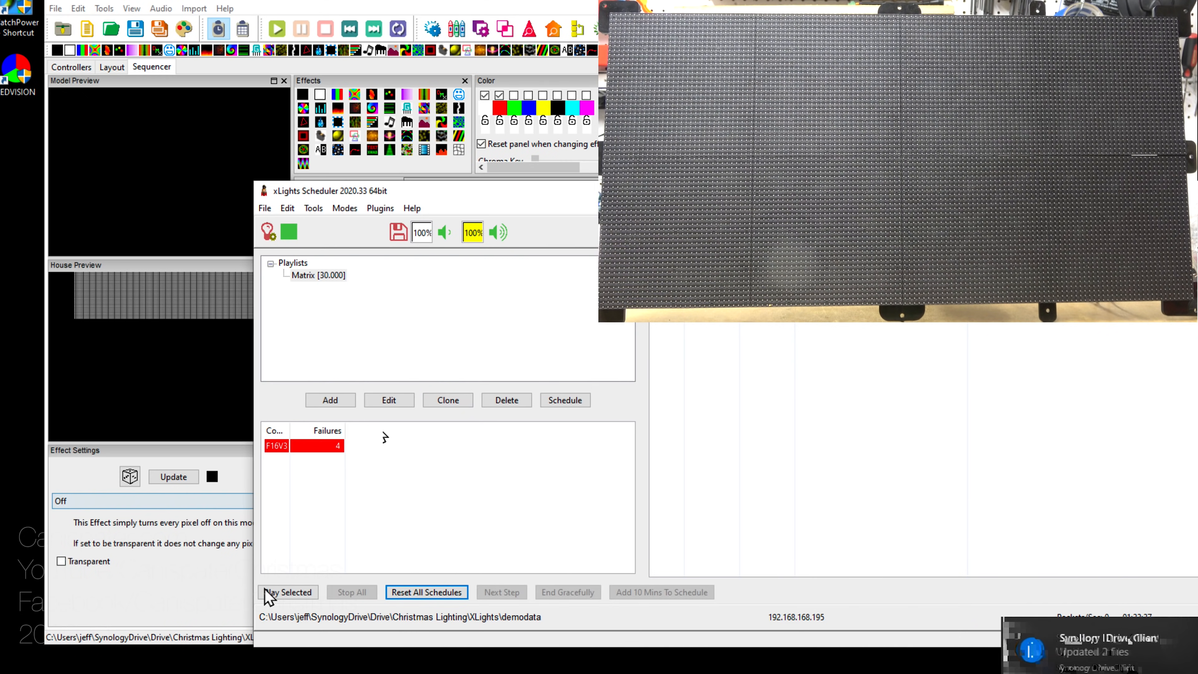
left_click(299, 596)
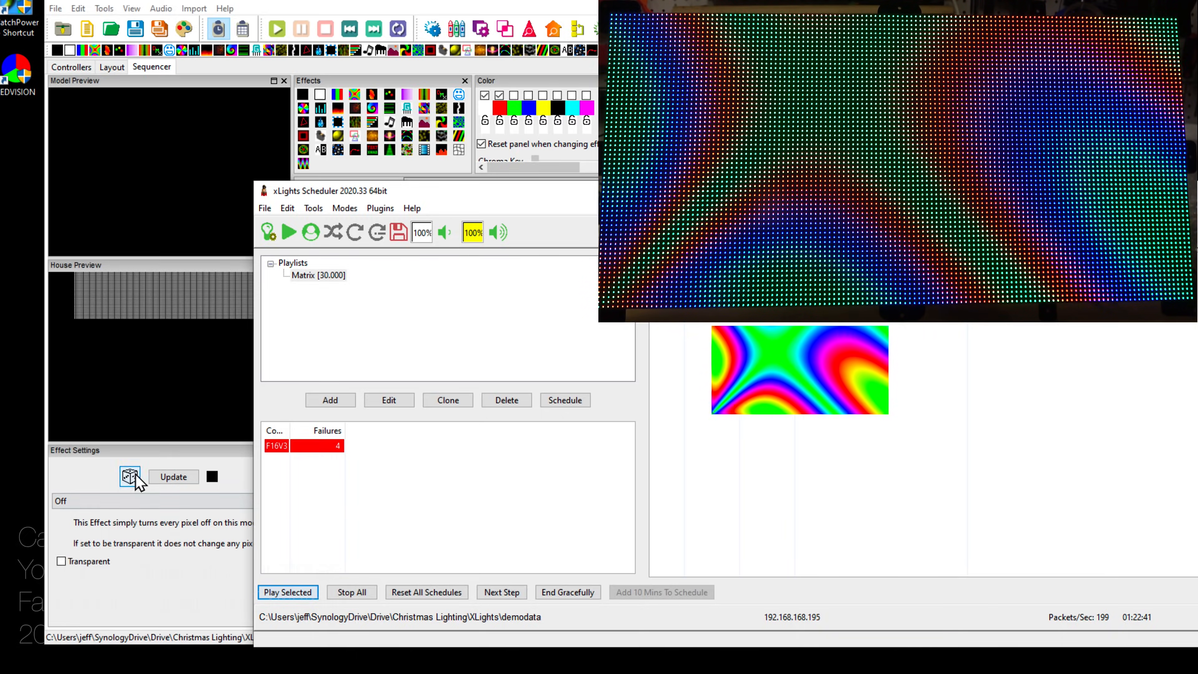
left_click(188, 575)
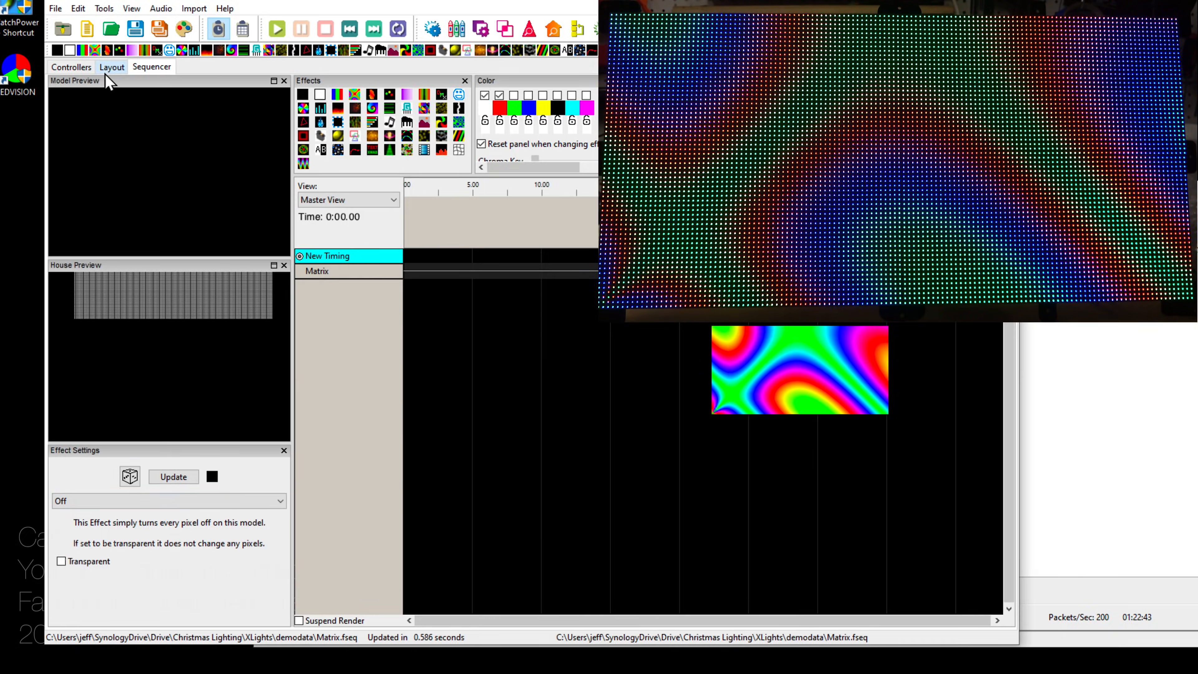
Step: Switch the Matrix String Type to BGR Nodes, then save the sequence to re-render Matrix.fseq
left_click(110, 67)
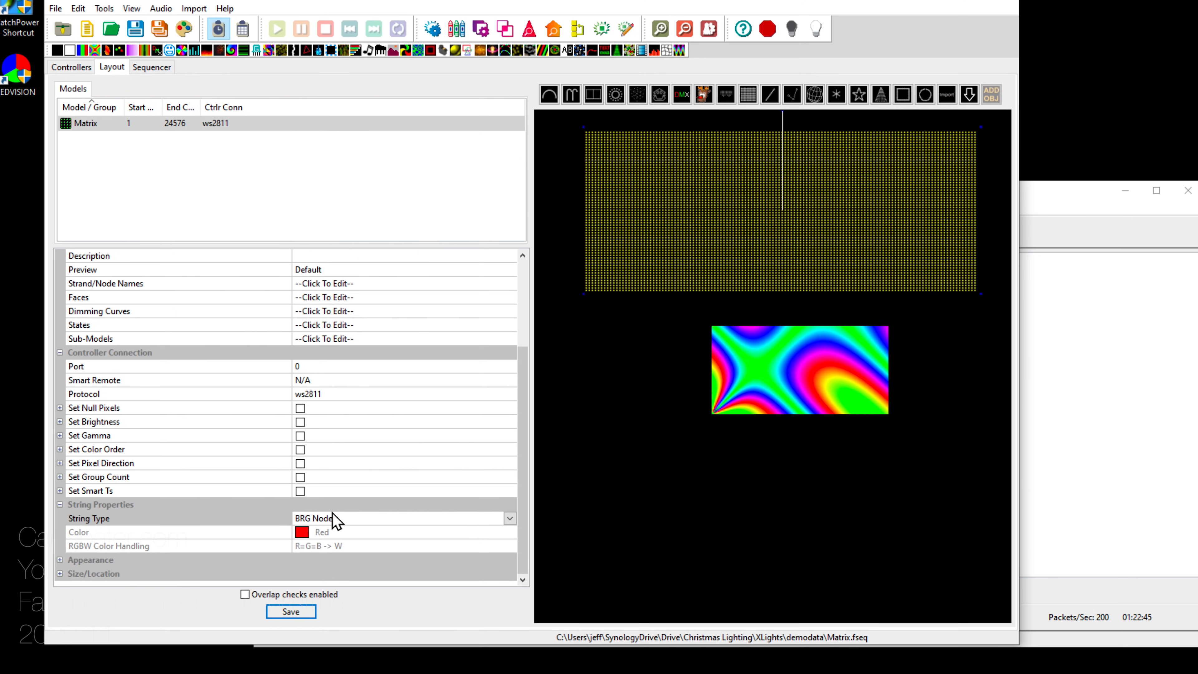
left_click(509, 519)
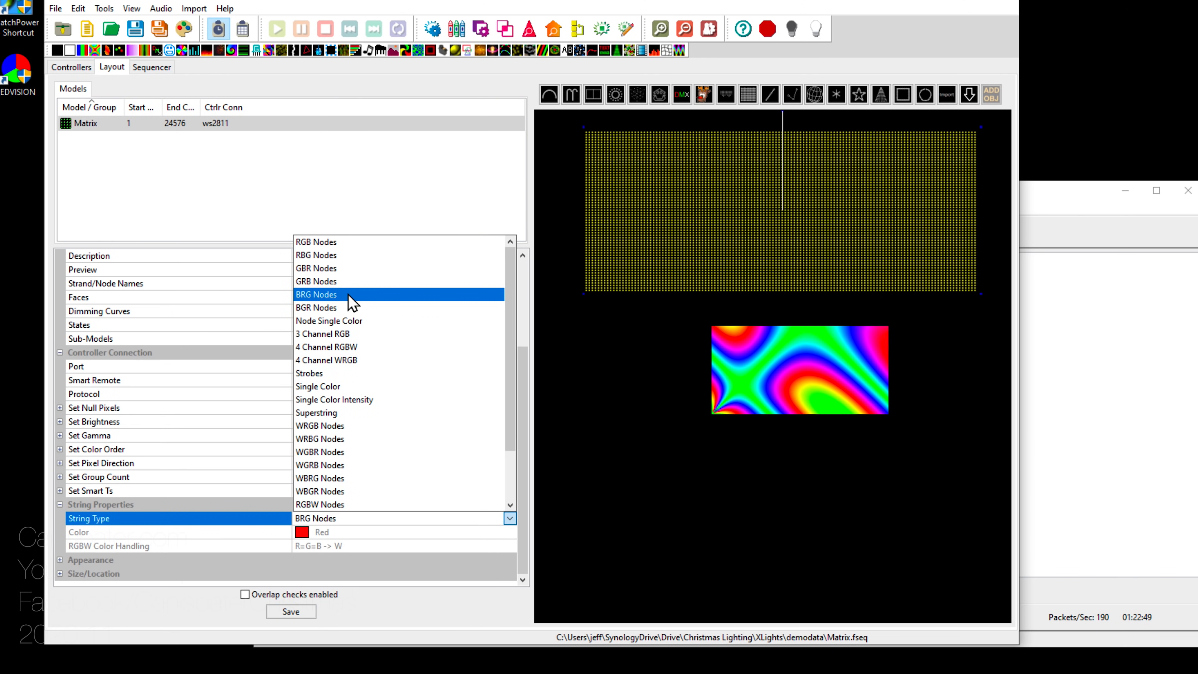
left_click(348, 307)
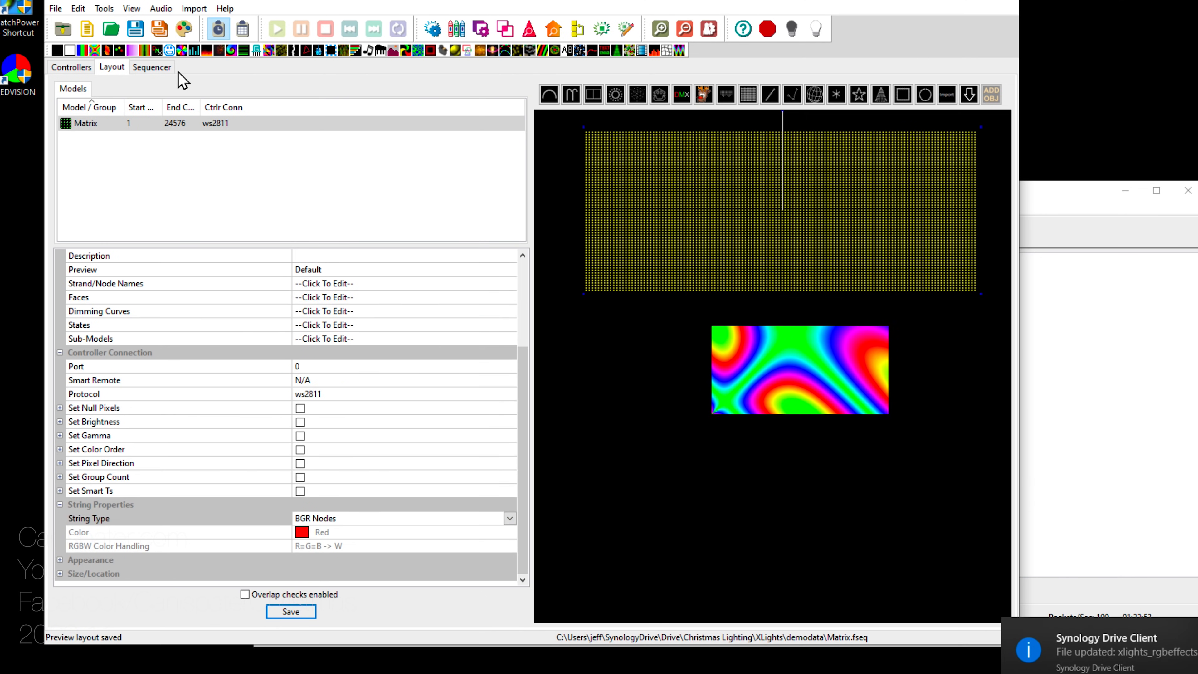
left_click(148, 68)
left_click(136, 29)
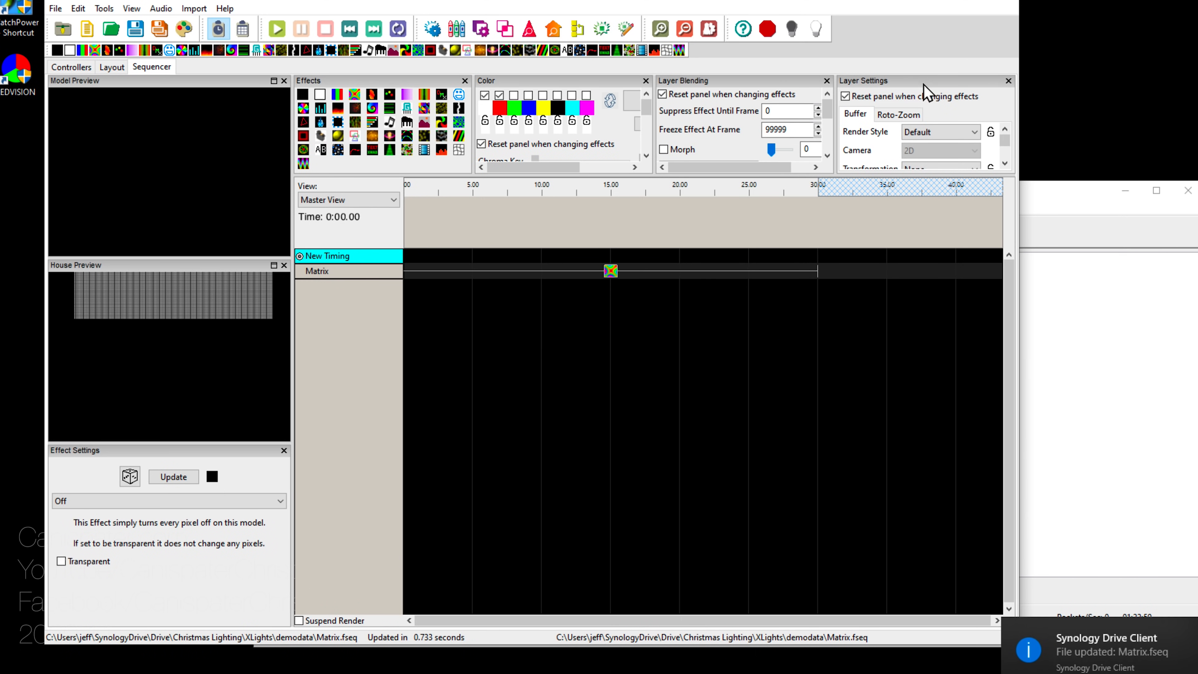
Step: Preview the Butterfly effect on the Matrix row
left_click(1061, 200)
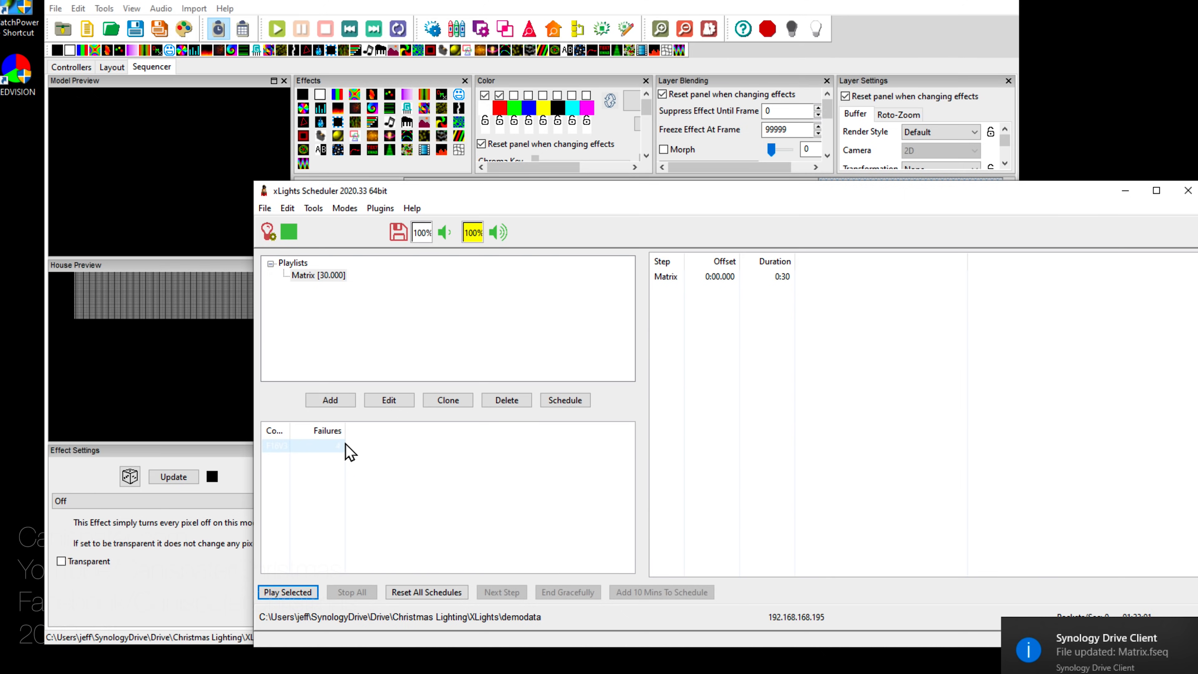
left_click(824, 63)
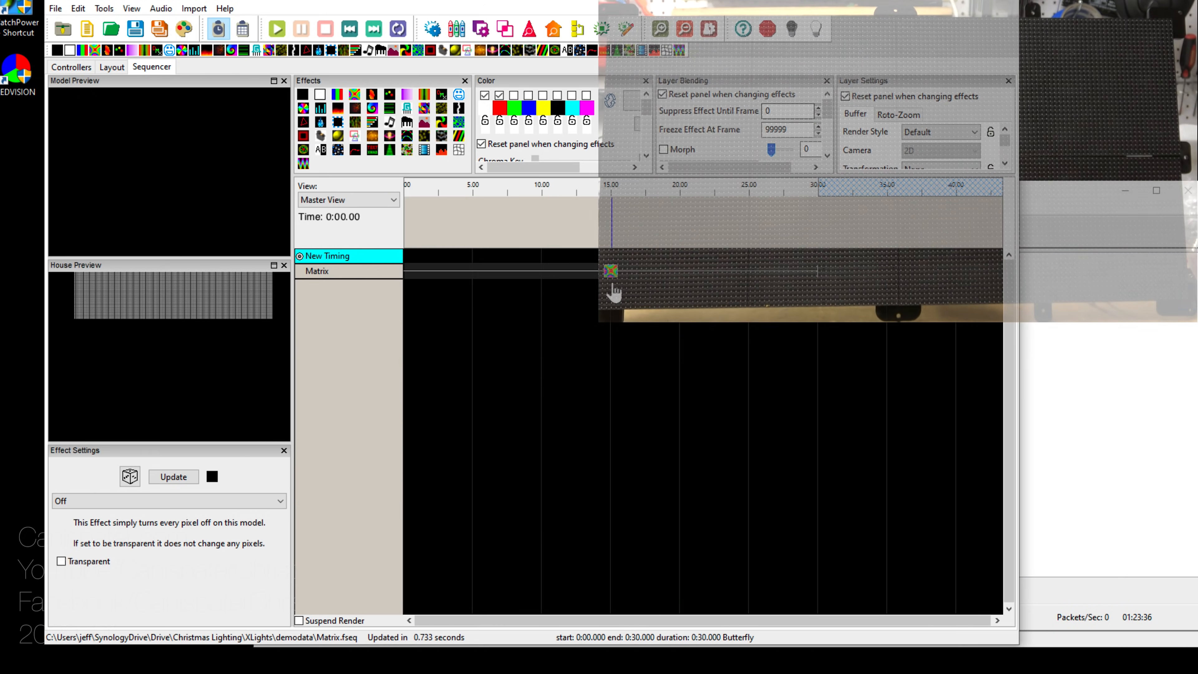
left_click(612, 275)
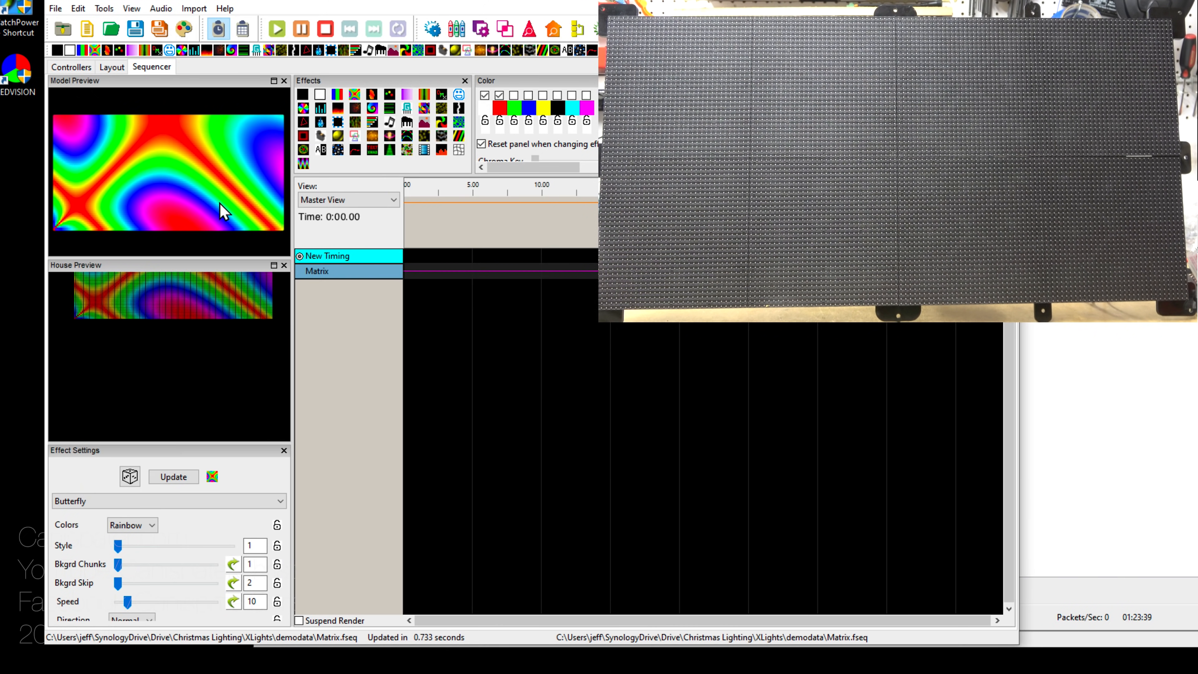
Step: Play the BGR Matrix playlist on the panel, stop playback, and return to Chrome
left_click(1064, 197)
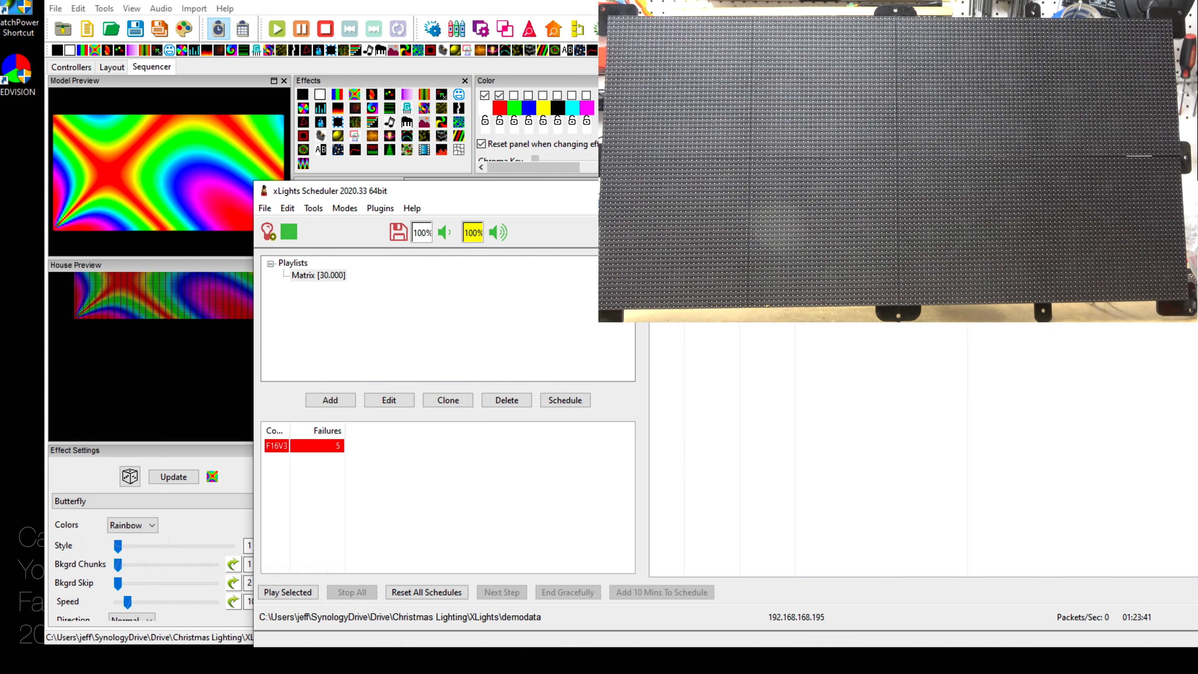
left_click(302, 593)
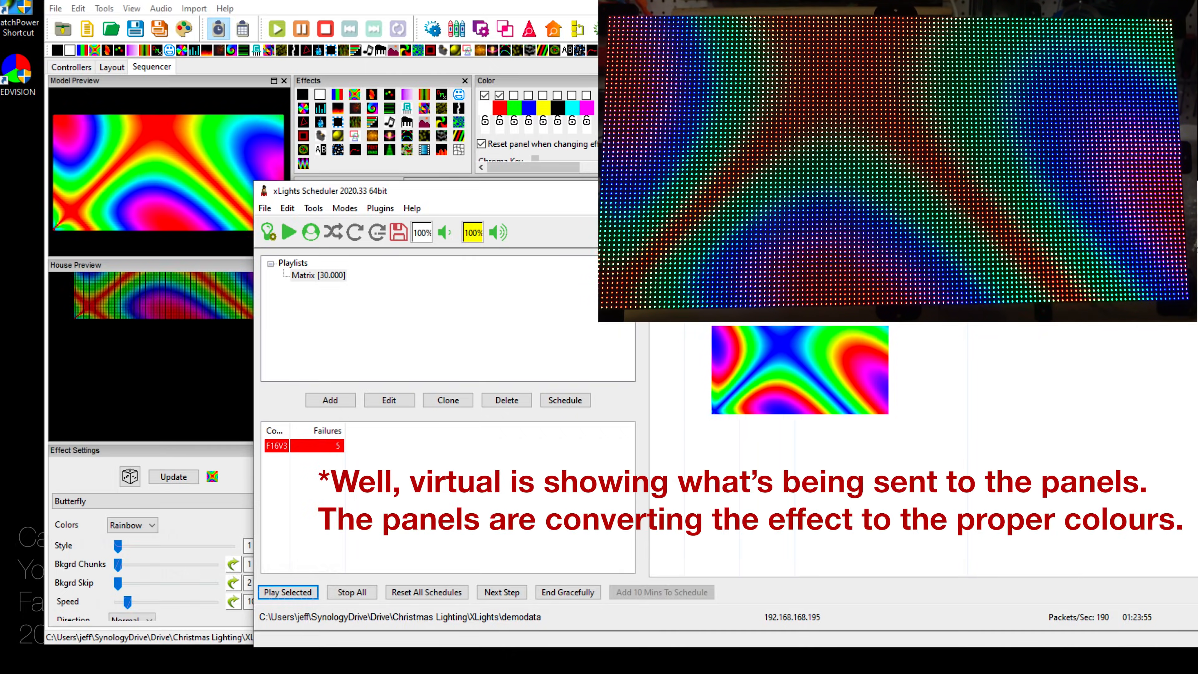
key("alt+Tab")
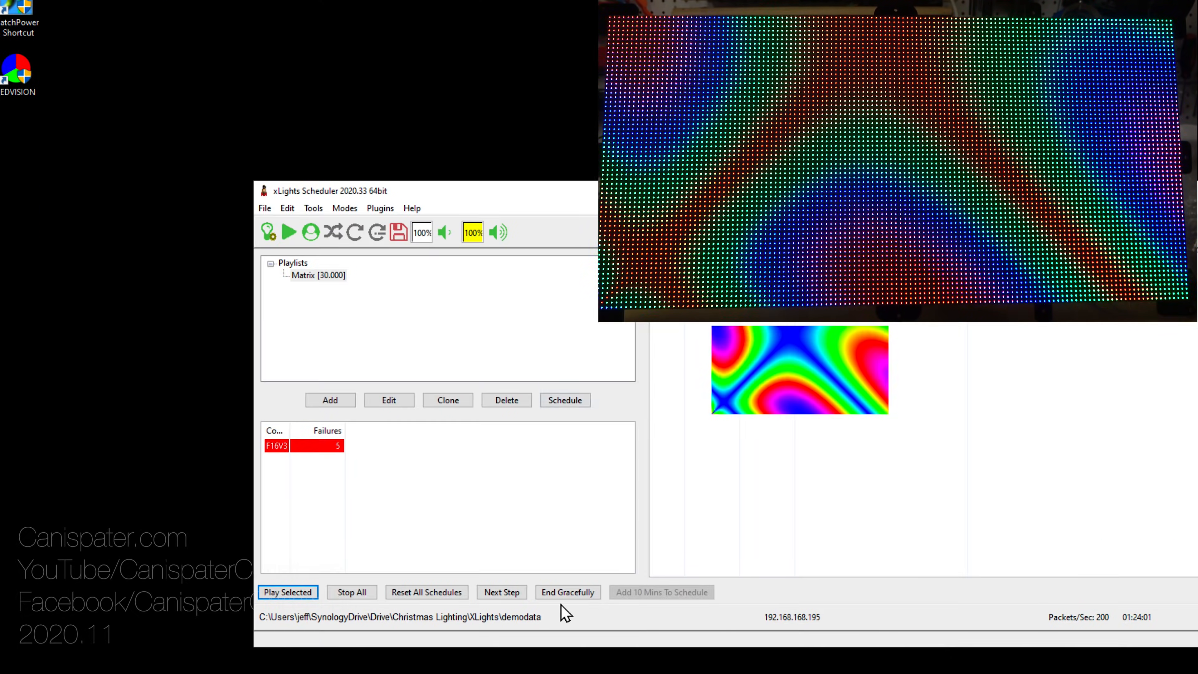
left_click(350, 593)
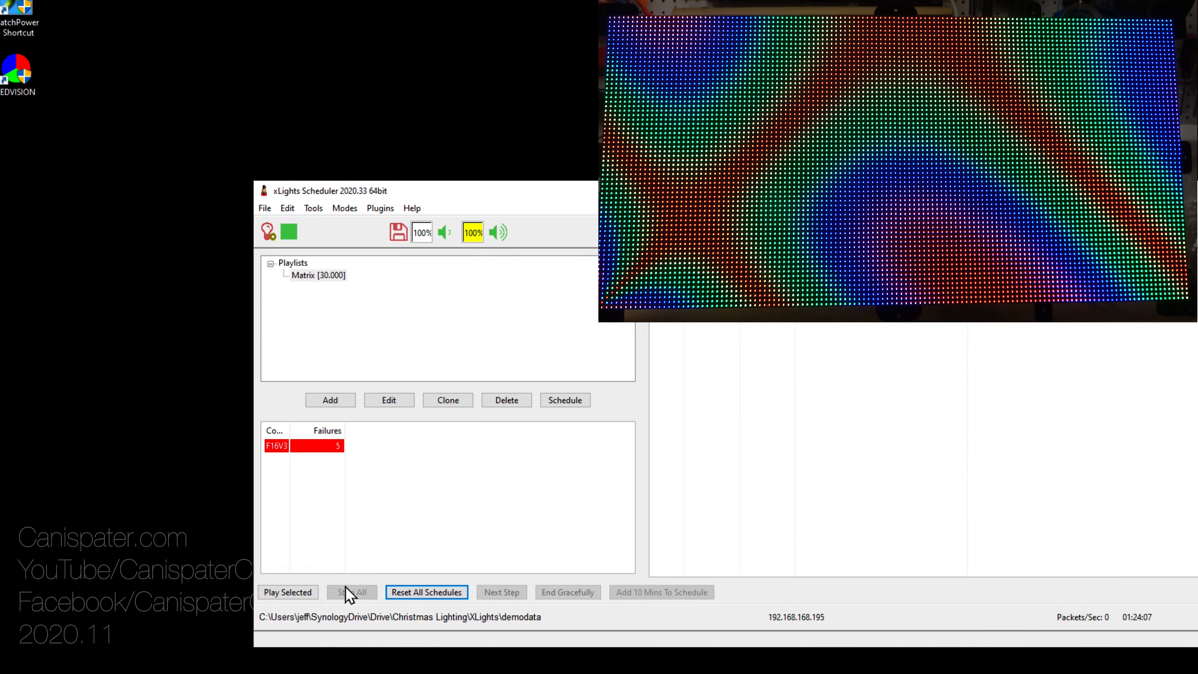
left_click(353, 673)
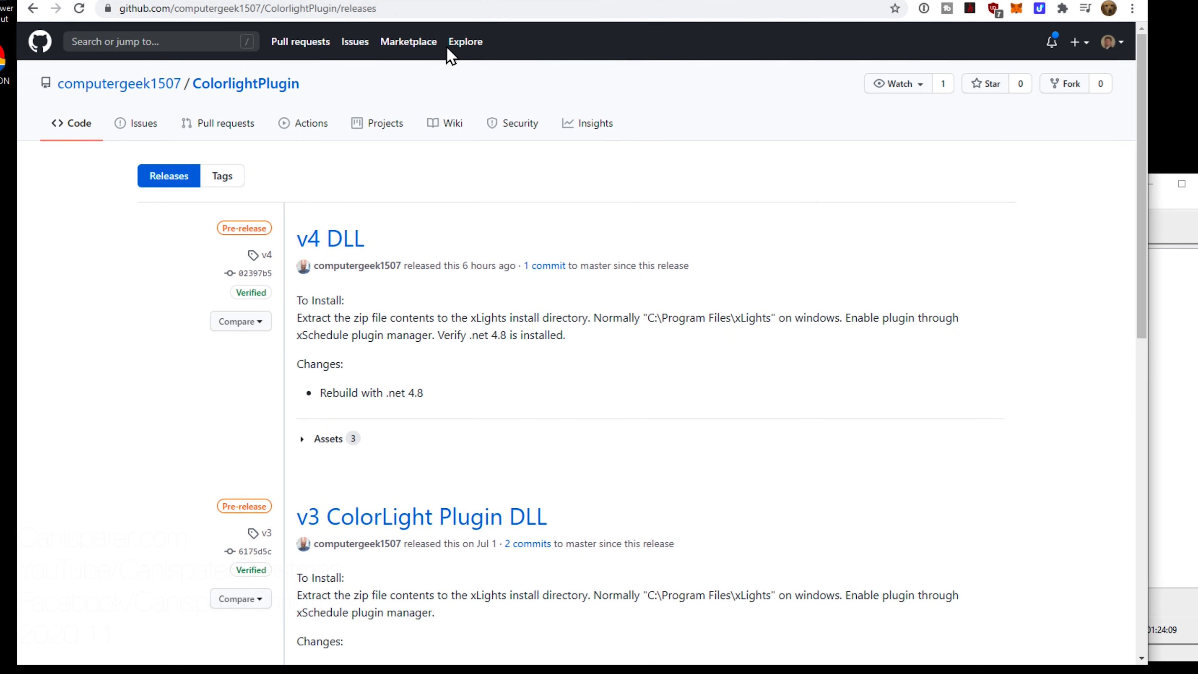
Step: Set the LED Panels Default Panel Color Order to BGR and save the channel outputs
left_click(886, 0)
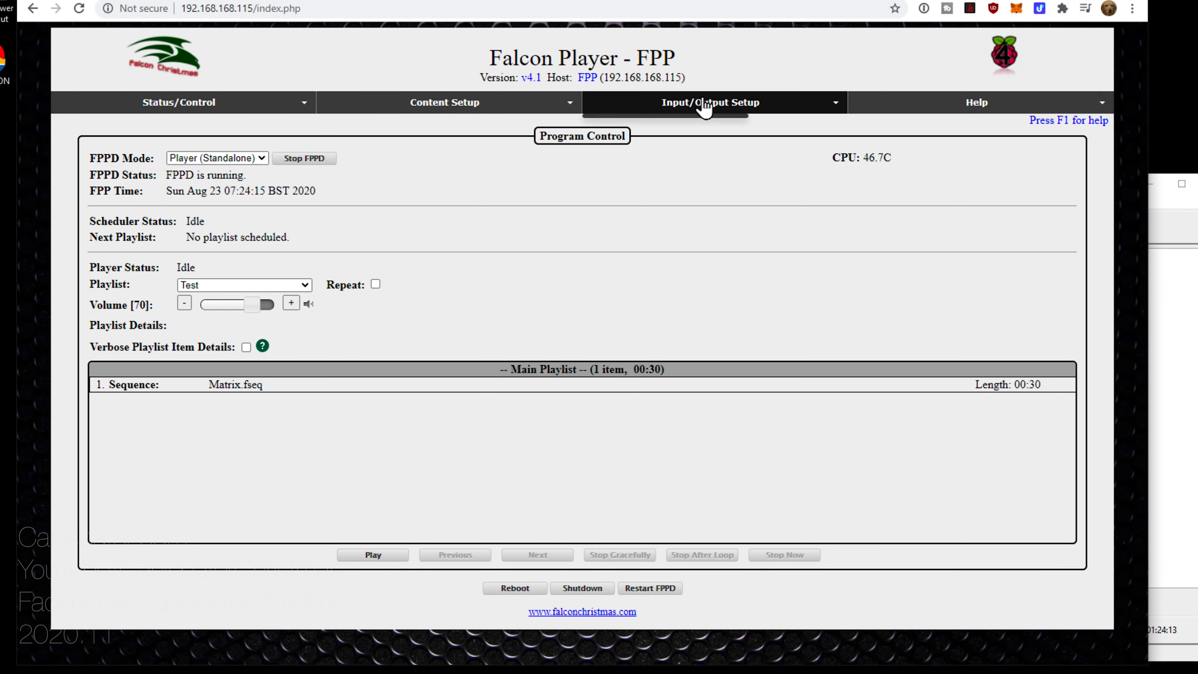
mouse_move(704, 107)
left_click(701, 145)
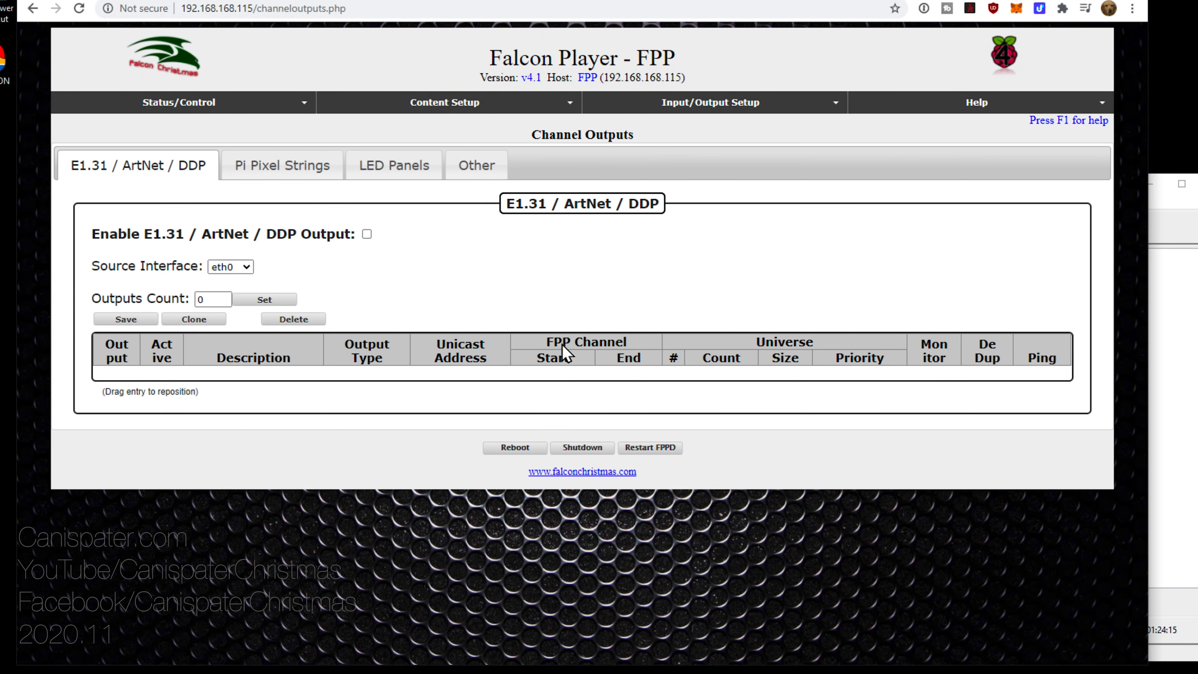
left_click(388, 170)
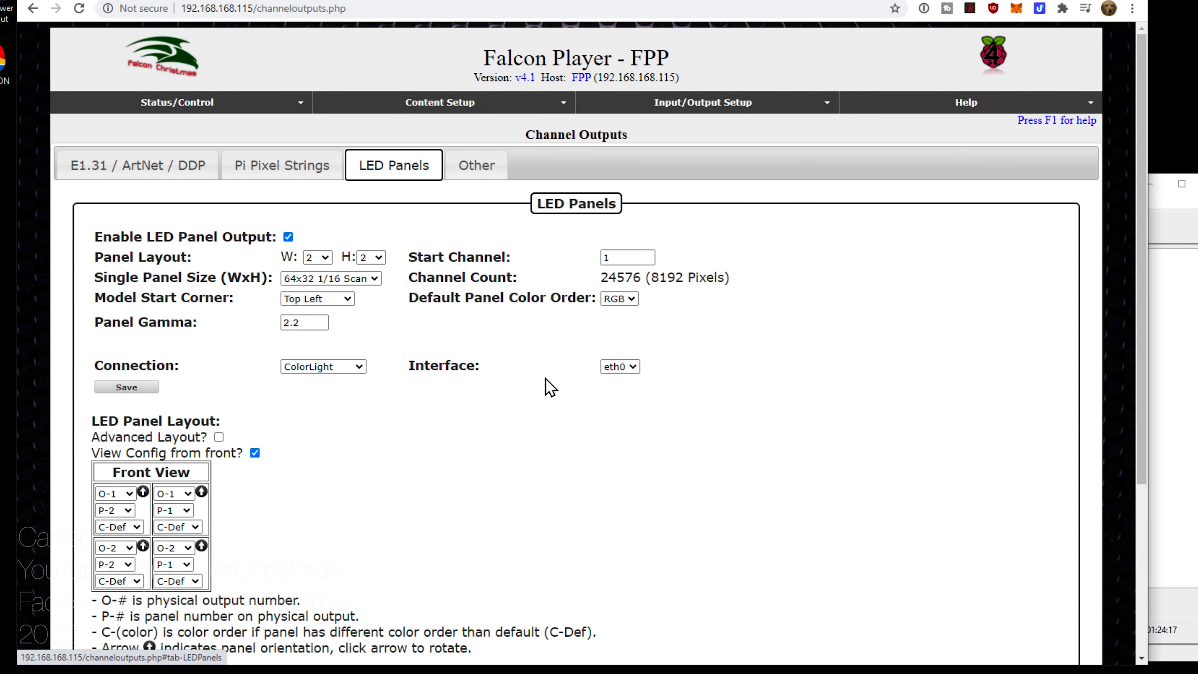
left_click(632, 299)
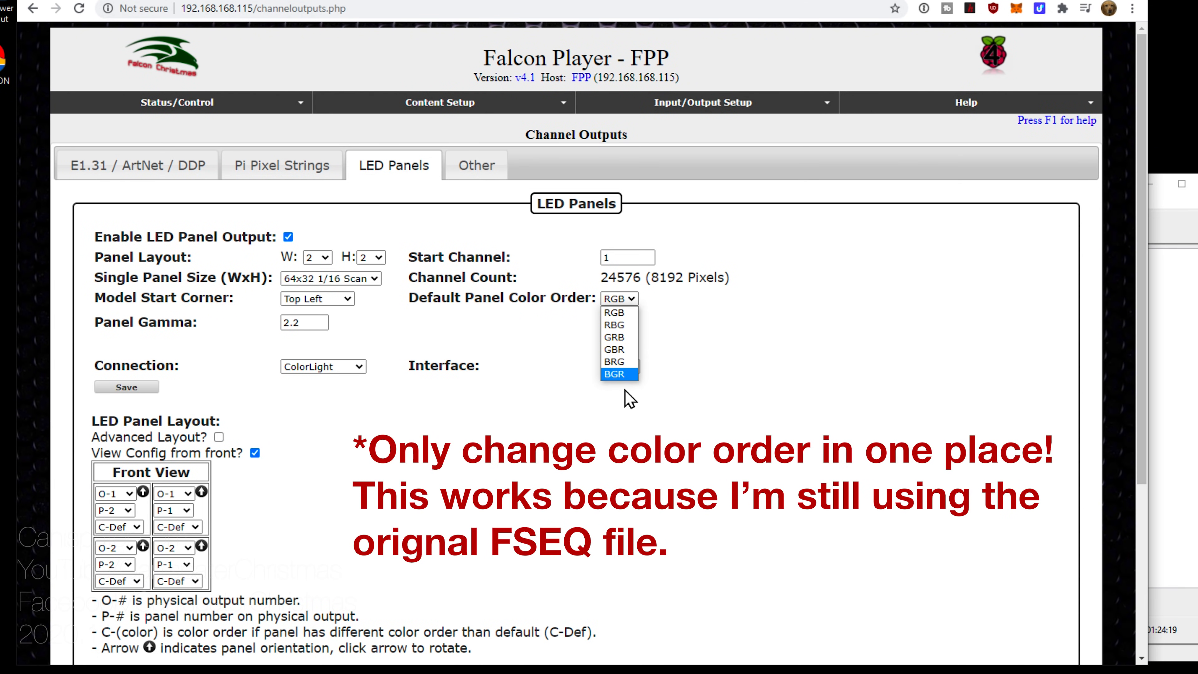
left_click(616, 374)
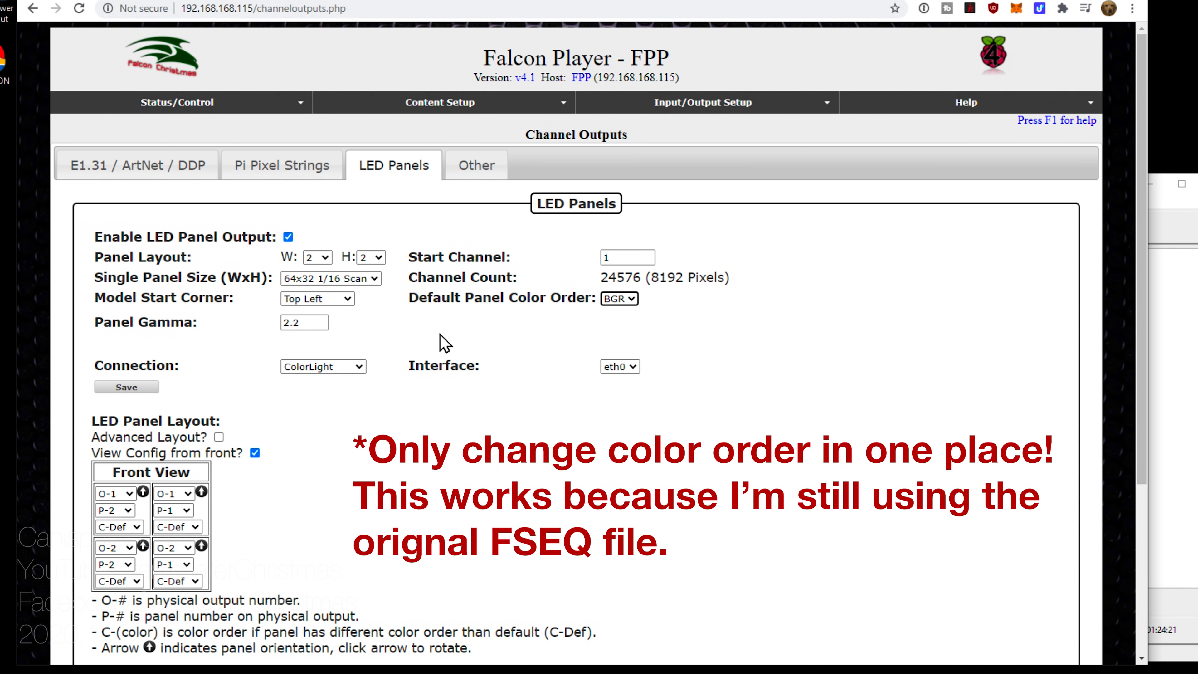
left_click(125, 388)
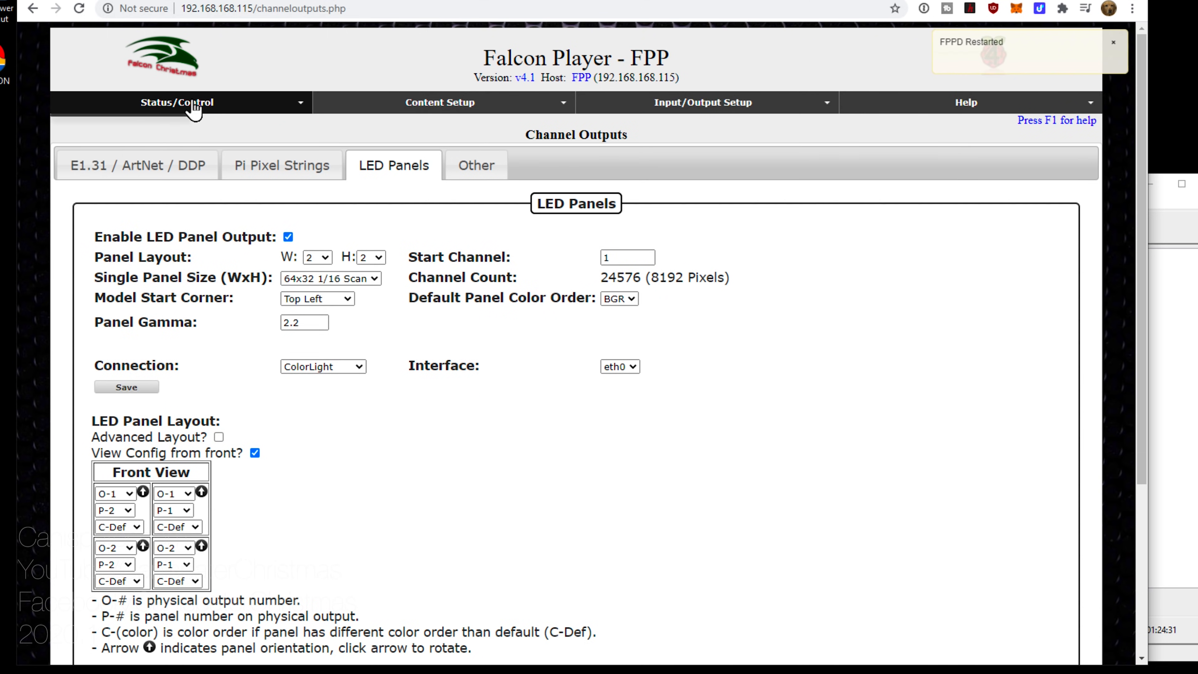
Step: Restart FPPD and start the Test playlist from Status/Control
left_click(192, 108)
left_click(154, 127)
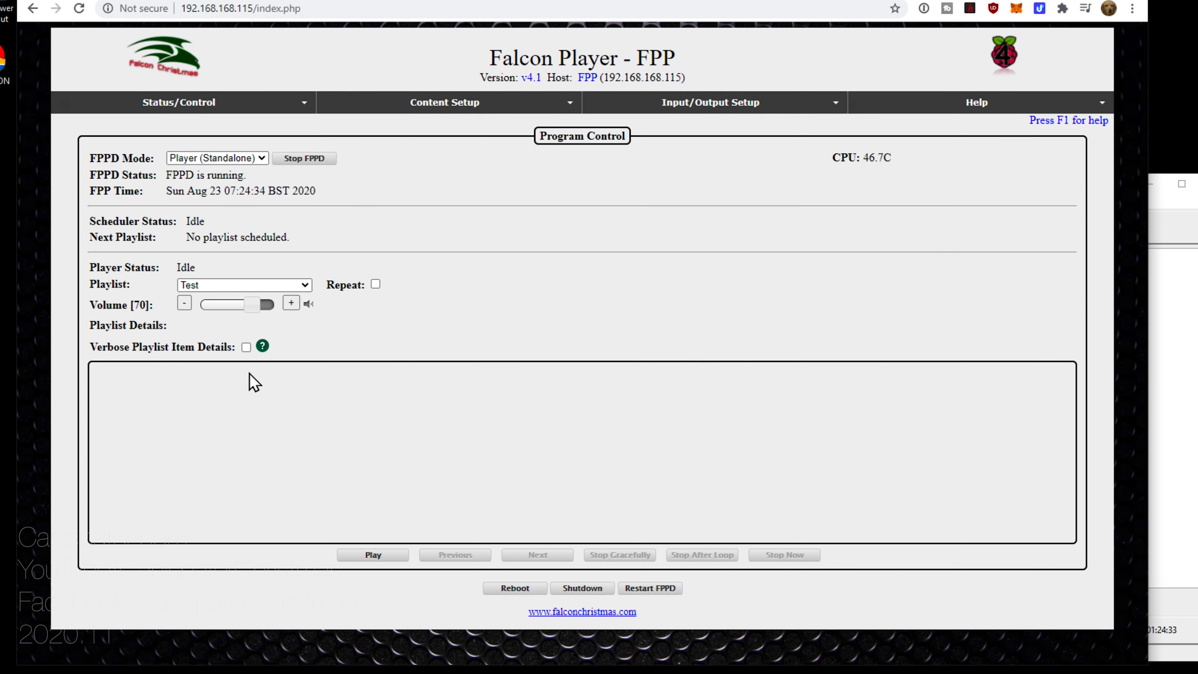
left_click(371, 556)
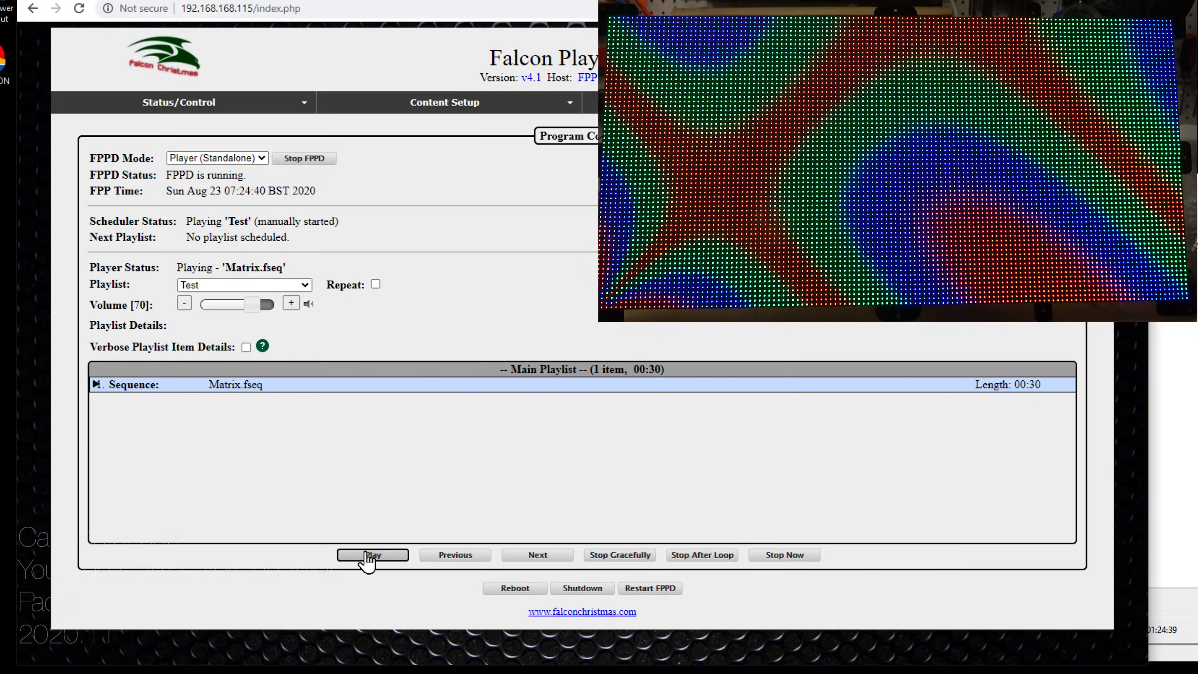
Step: Close xLights Scheduler, saving its changes
key("alt+Tab")
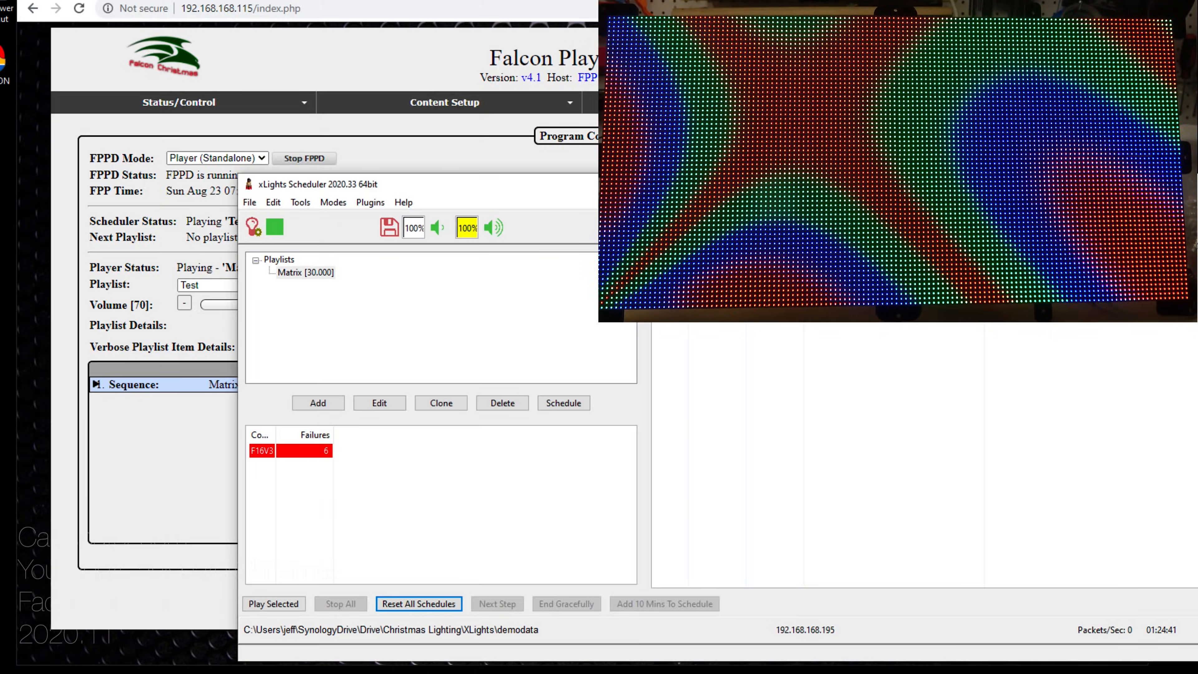
key("alt+F4")
left_click(777, 422)
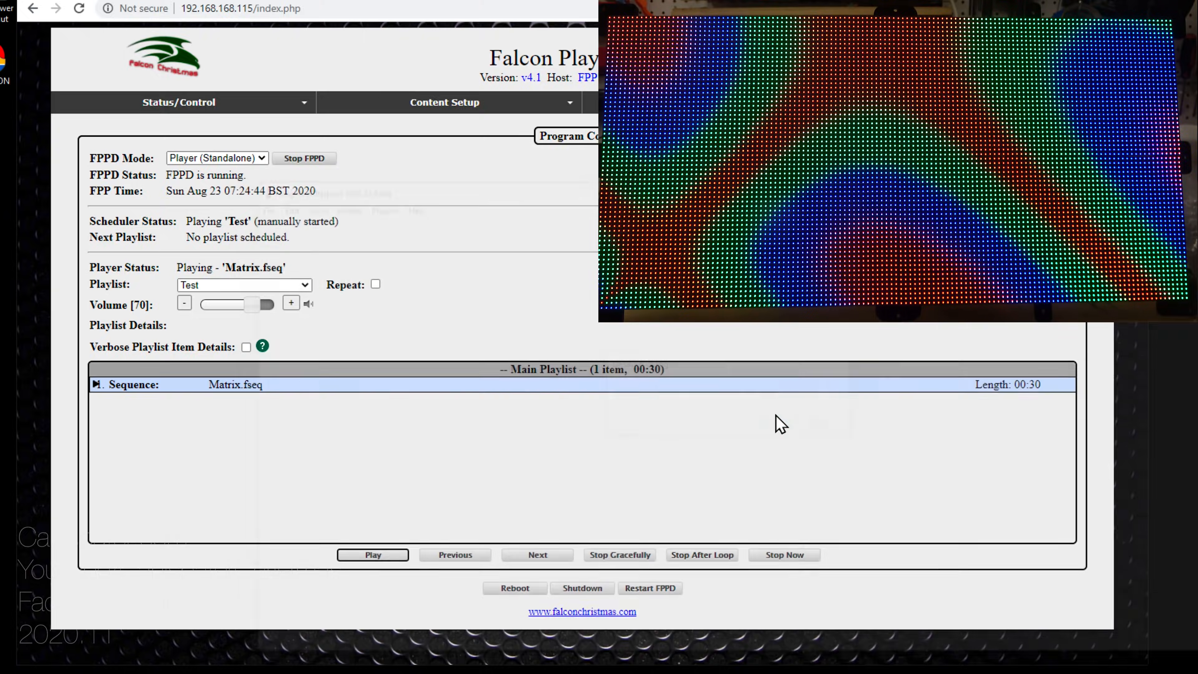